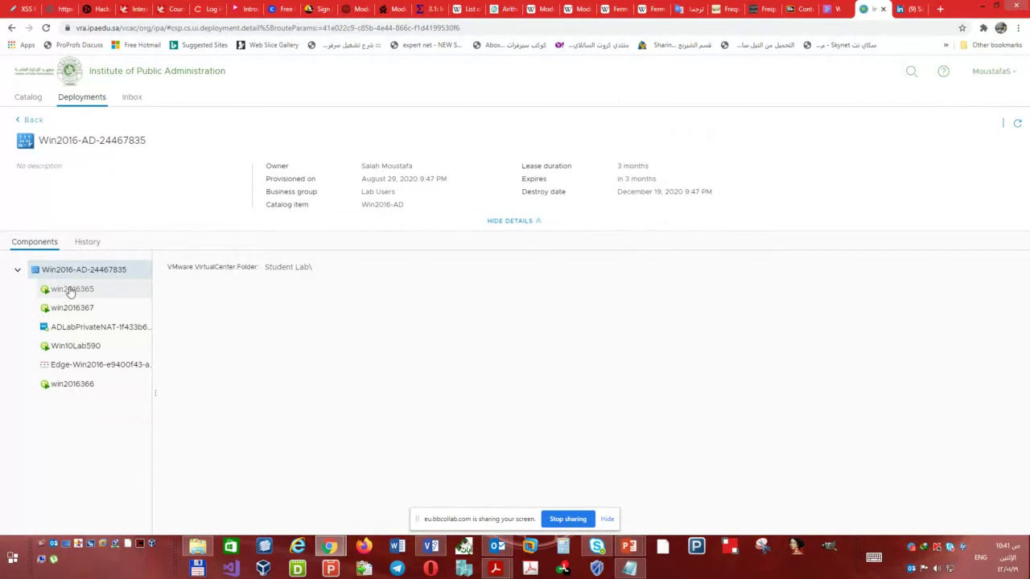
- Browse the four lab machines in the Components tree, ending on win2016365's details
click(65, 289)
click(71, 310)
click(69, 346)
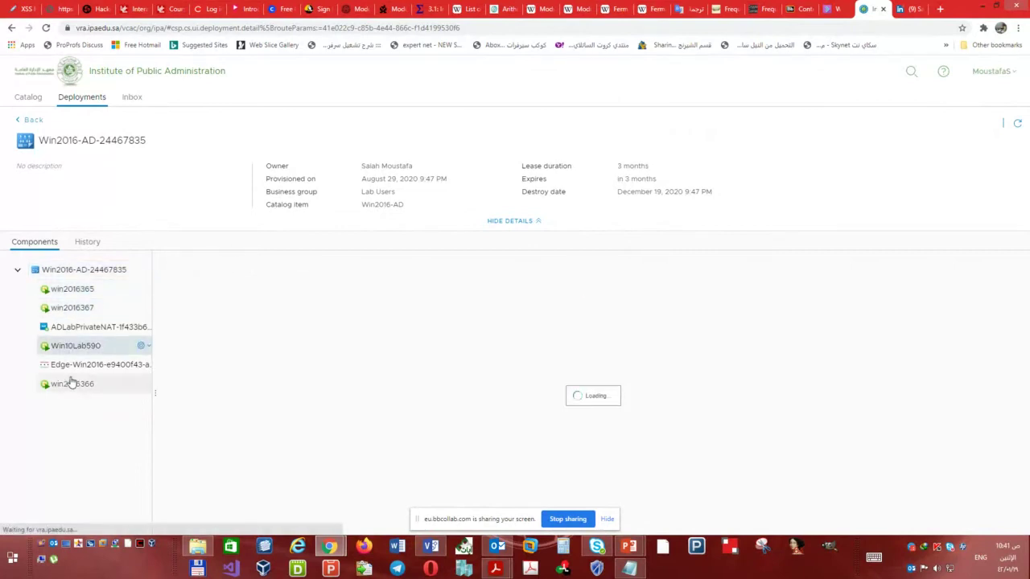
click(69, 384)
click(71, 290)
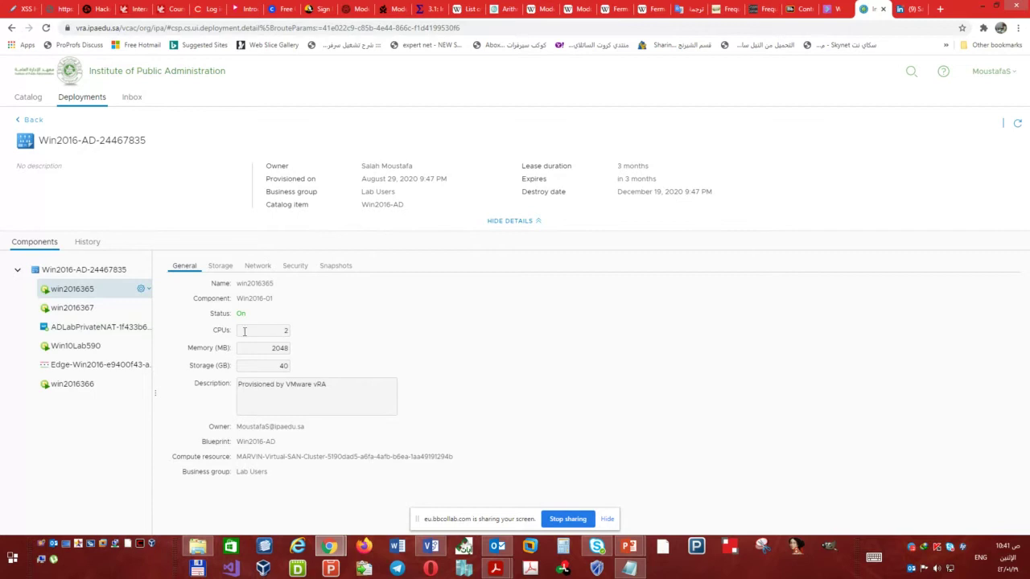
- Highlight win2016365's 2048 MB memory, 40 GB storage and 2 CPUs
double_click(206, 348)
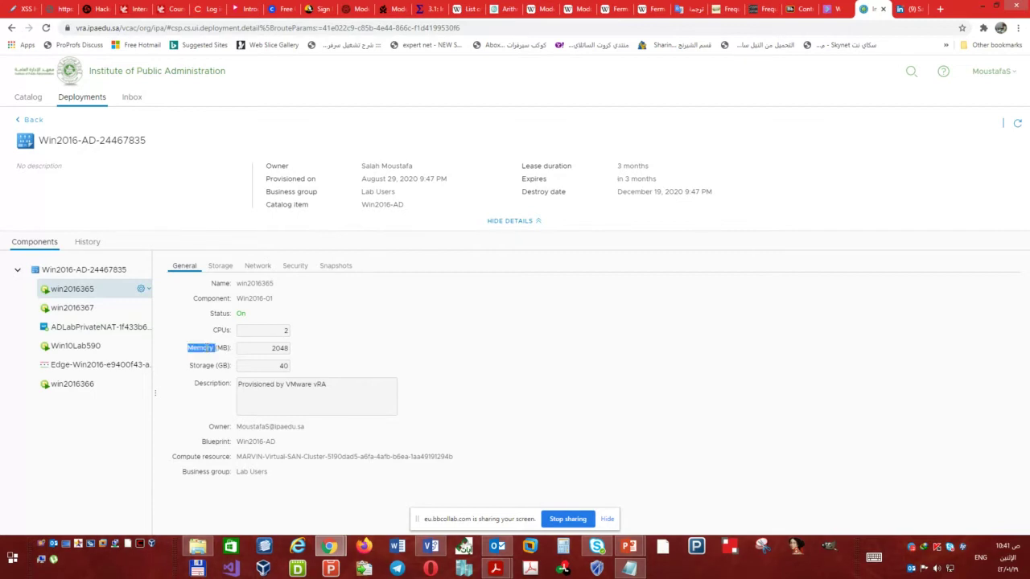
double_click(279, 348)
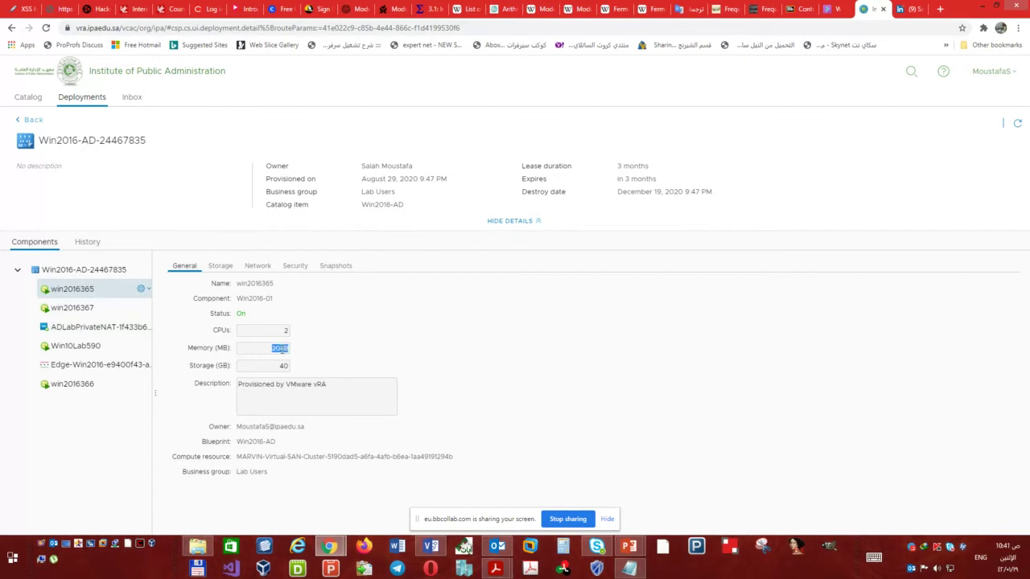
double_click(201, 365)
double_click(284, 367)
double_click(222, 330)
click(283, 330)
double_click(284, 330)
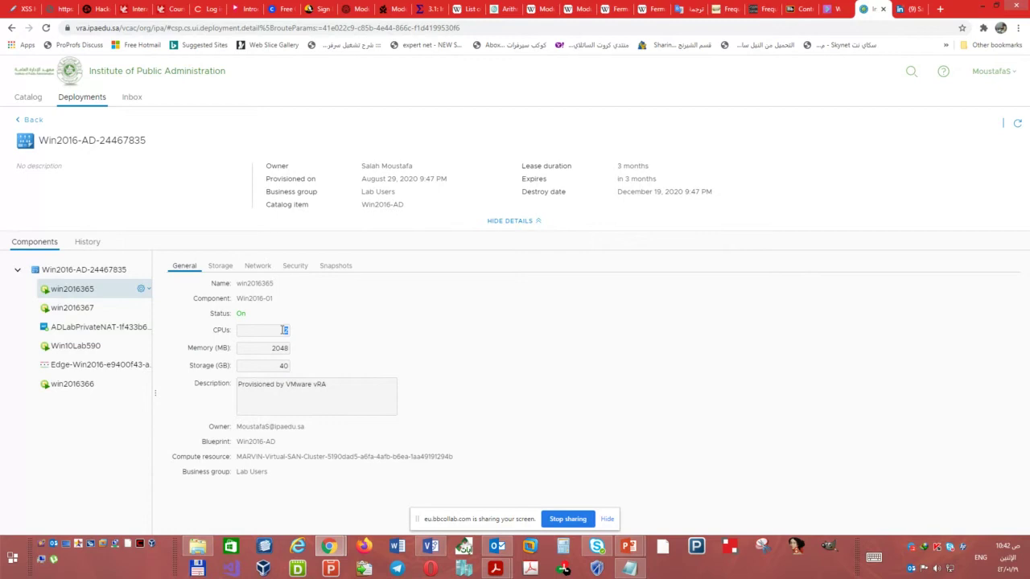
- Compare machine memory, noting win2016367 and win2016366 each have 3072 MB
click(84, 309)
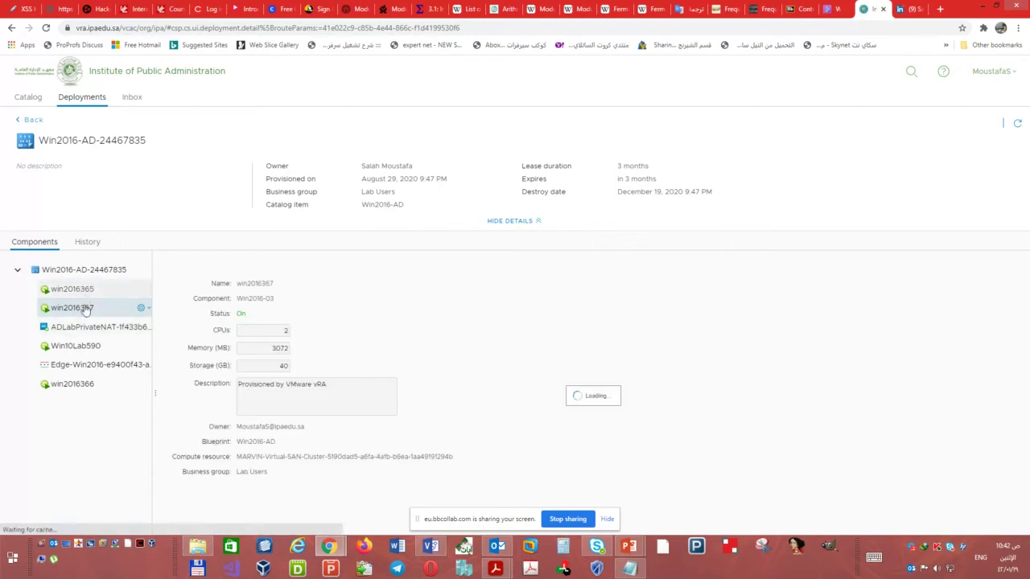
click(80, 345)
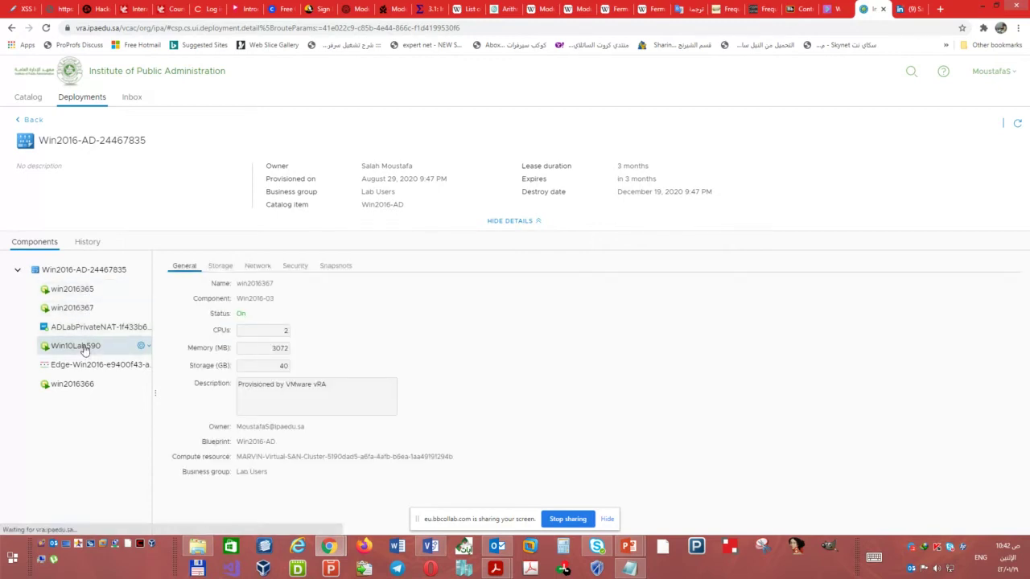
click(64, 309)
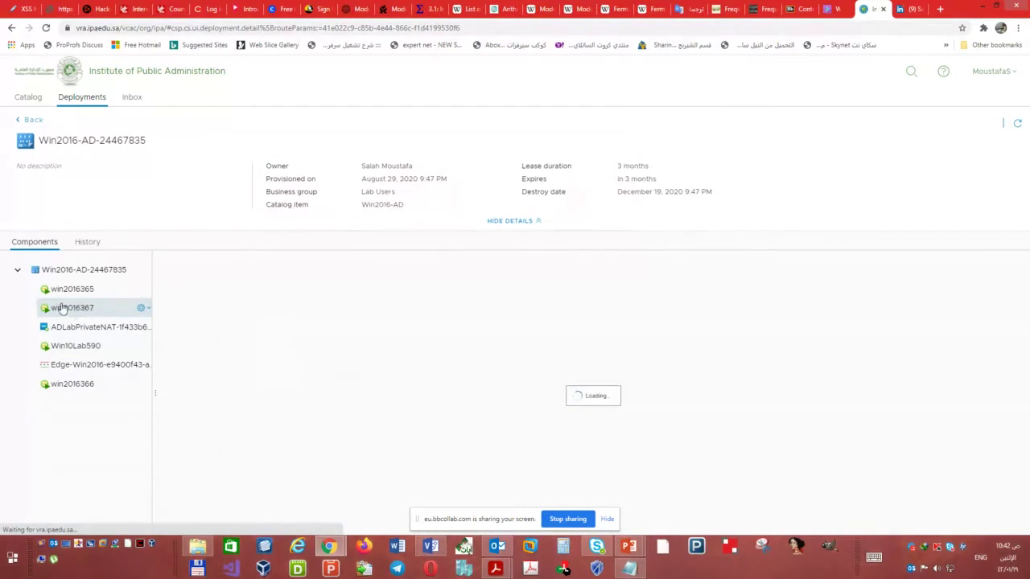
double_click(279, 348)
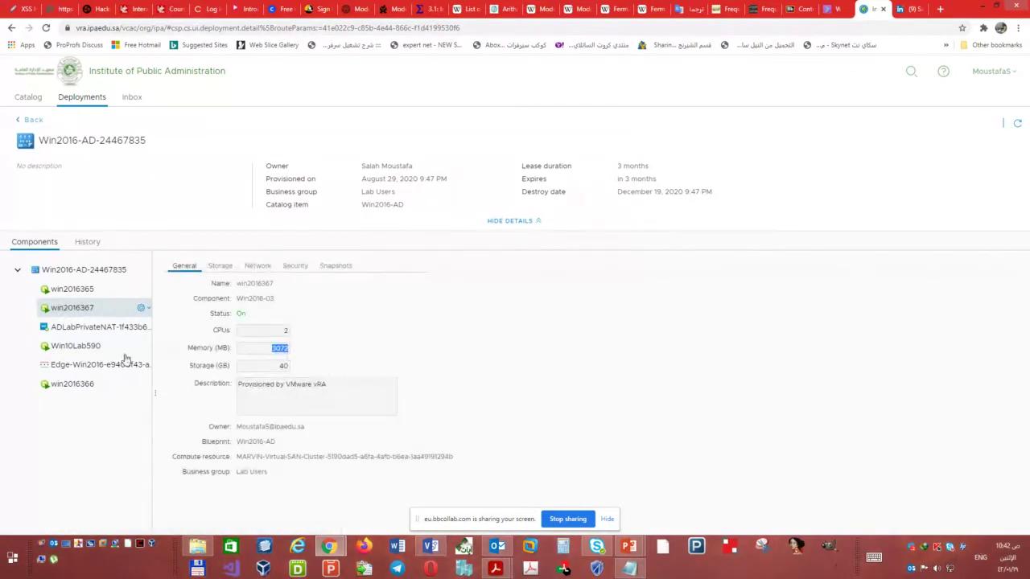
click(71, 346)
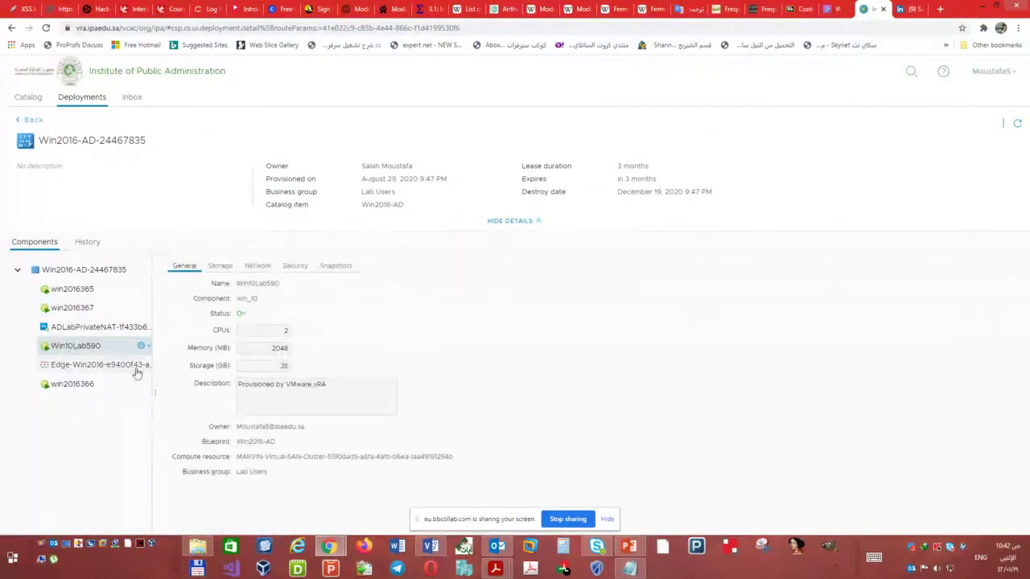
click(64, 385)
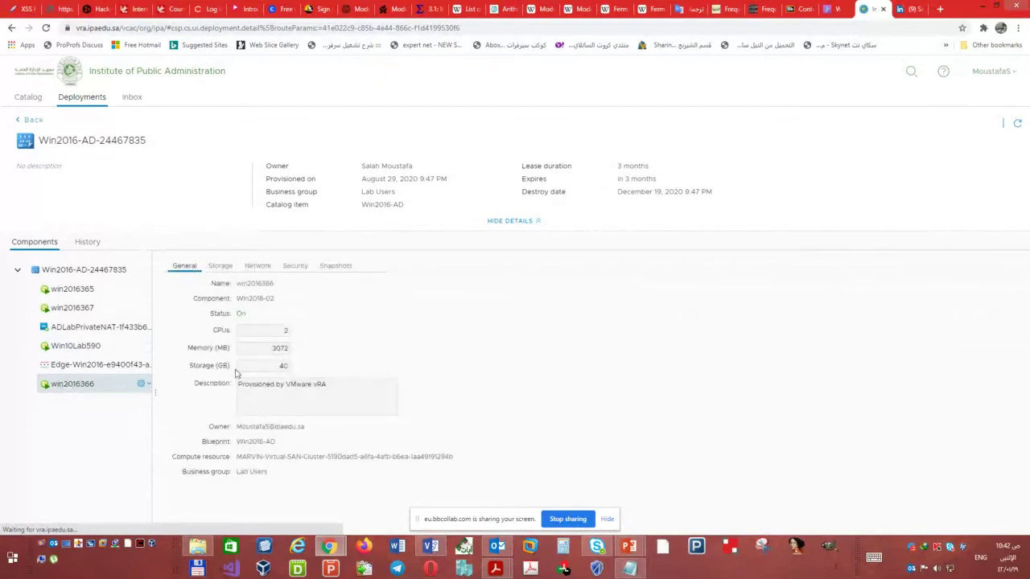
double_click(278, 347)
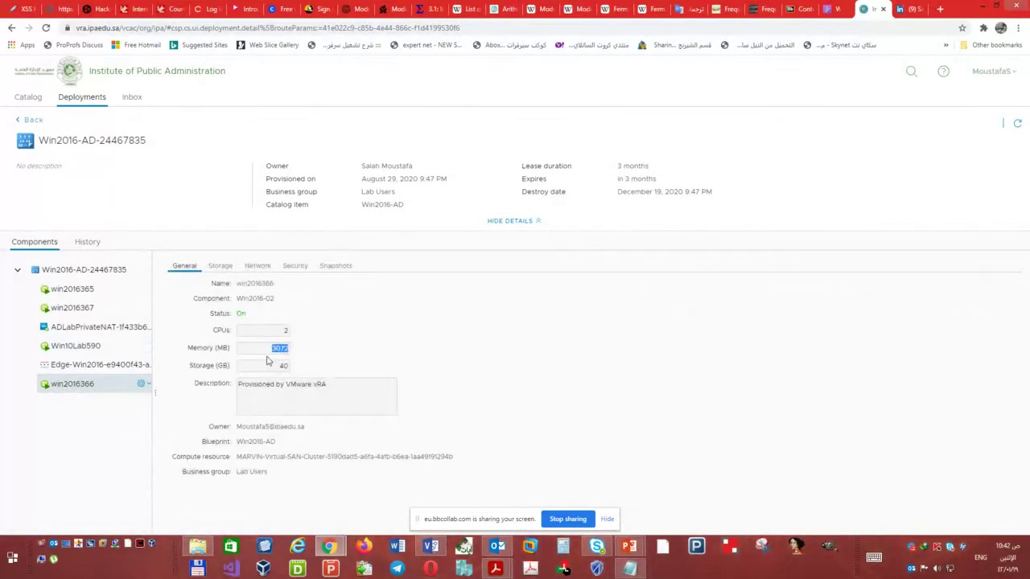
- Cycle through the machines back to win2016365, then bring up the Visio lab network diagram
click(74, 289)
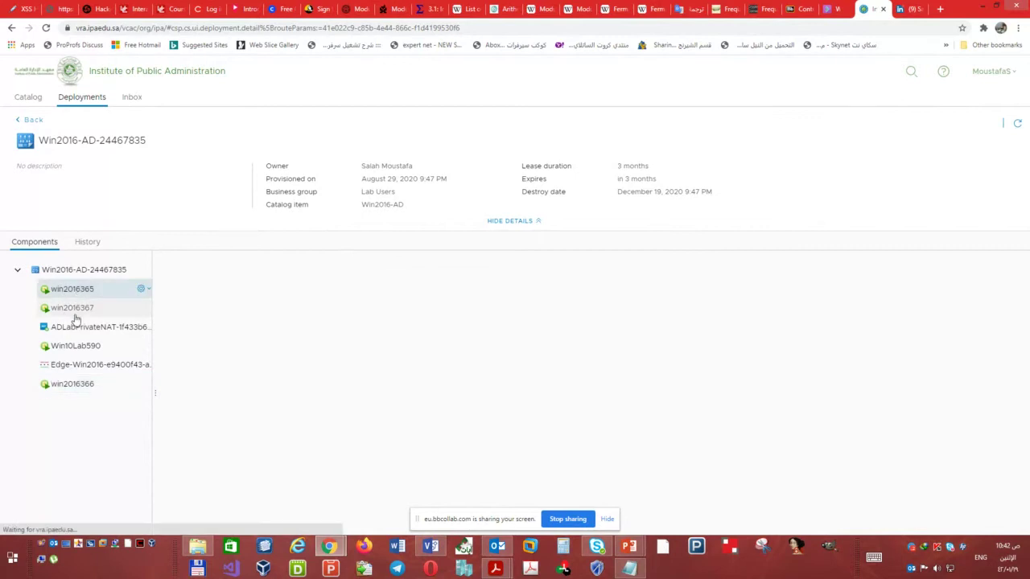
click(74, 383)
click(71, 307)
click(74, 289)
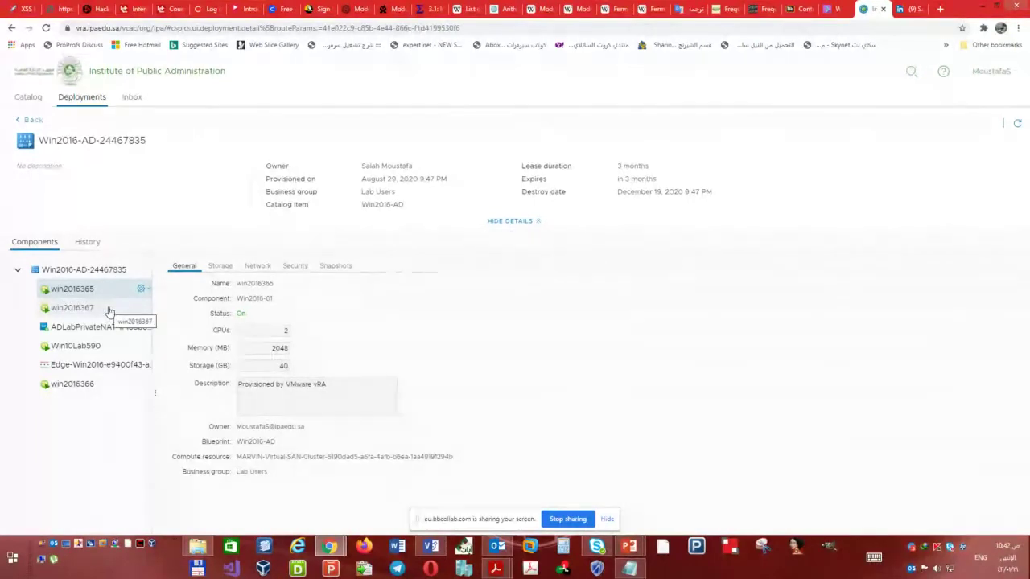
click(109, 310)
click(86, 347)
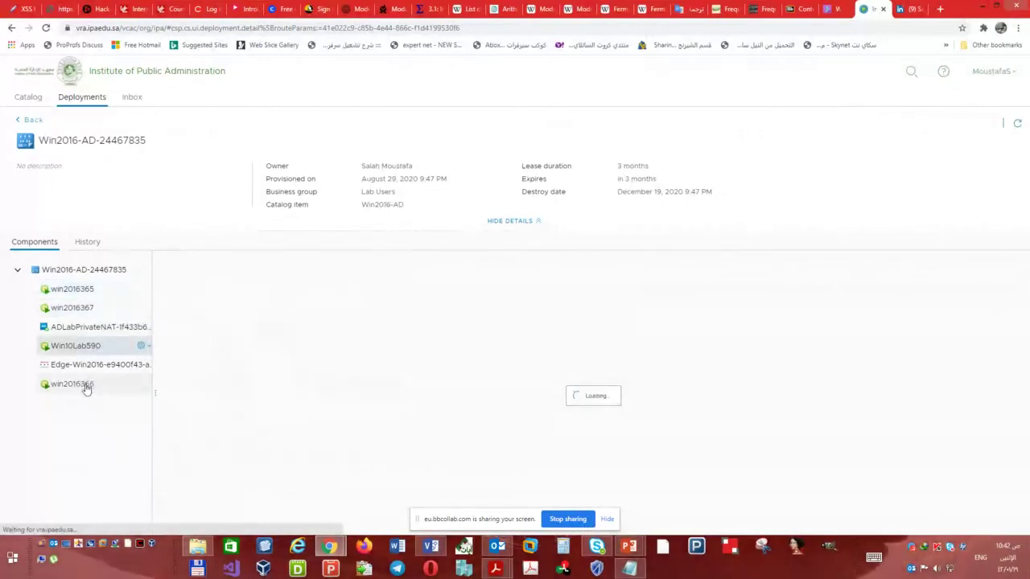
click(83, 384)
click(81, 290)
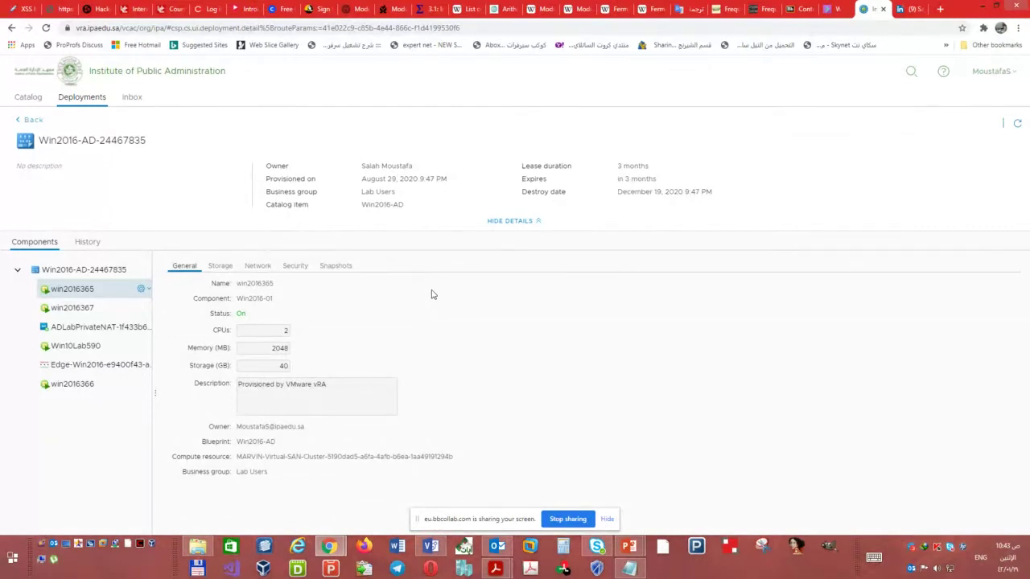
click(426, 548)
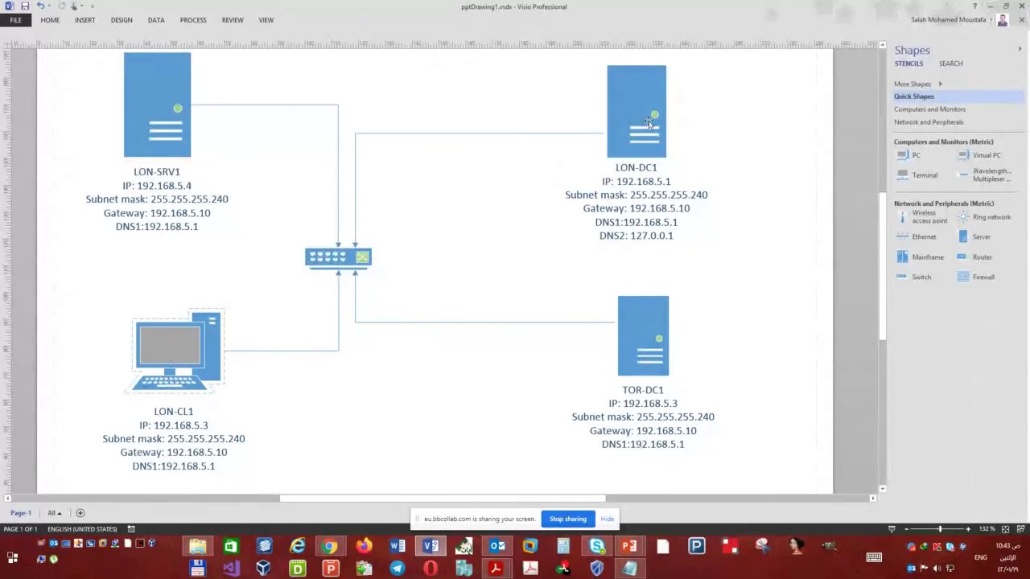
click(648, 121)
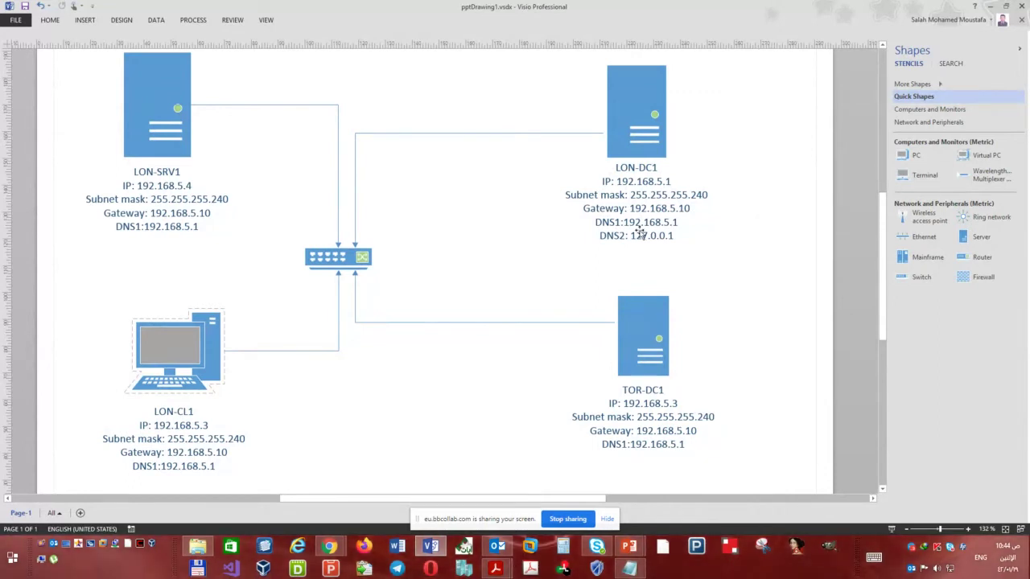
click(633, 126)
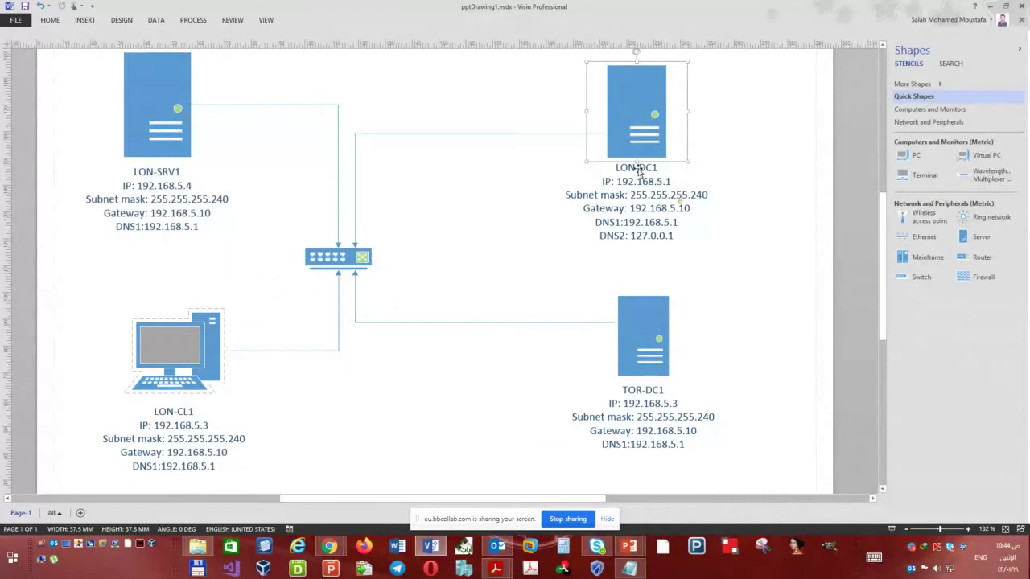
click(194, 231)
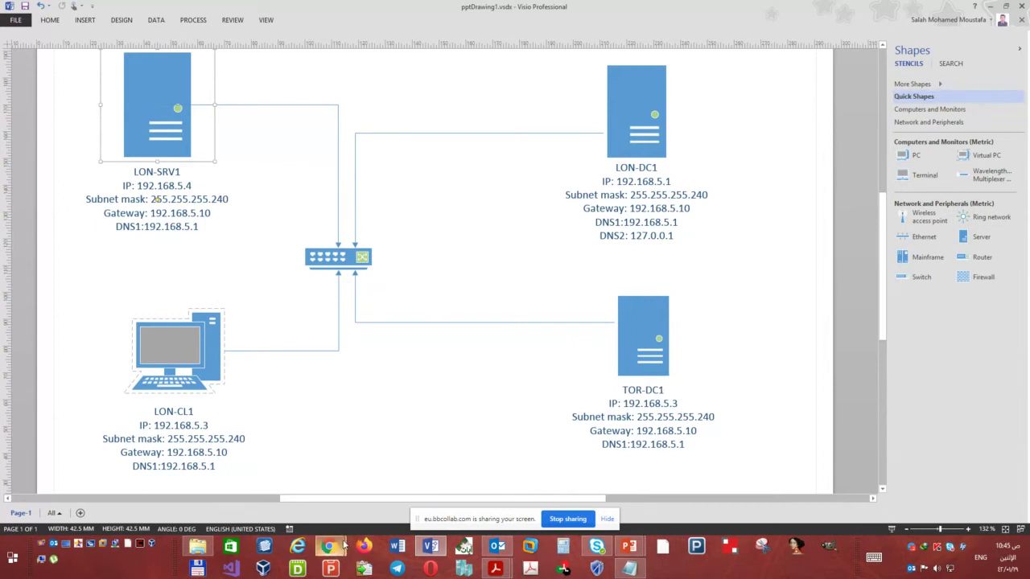
mouse_move(330, 547)
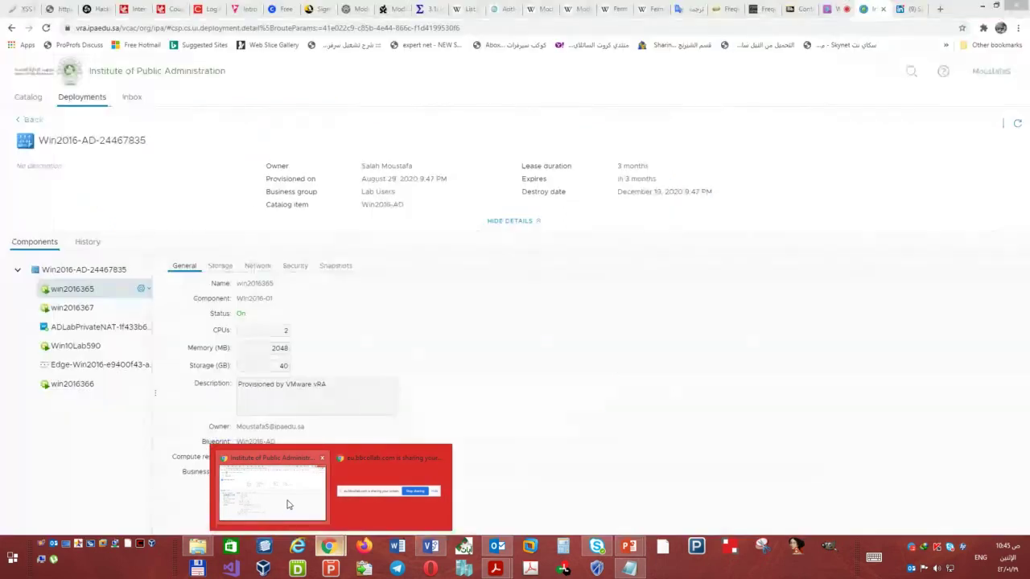
- From the deployment page, launch remote consoles for win2016365 and win2016367
click(288, 504)
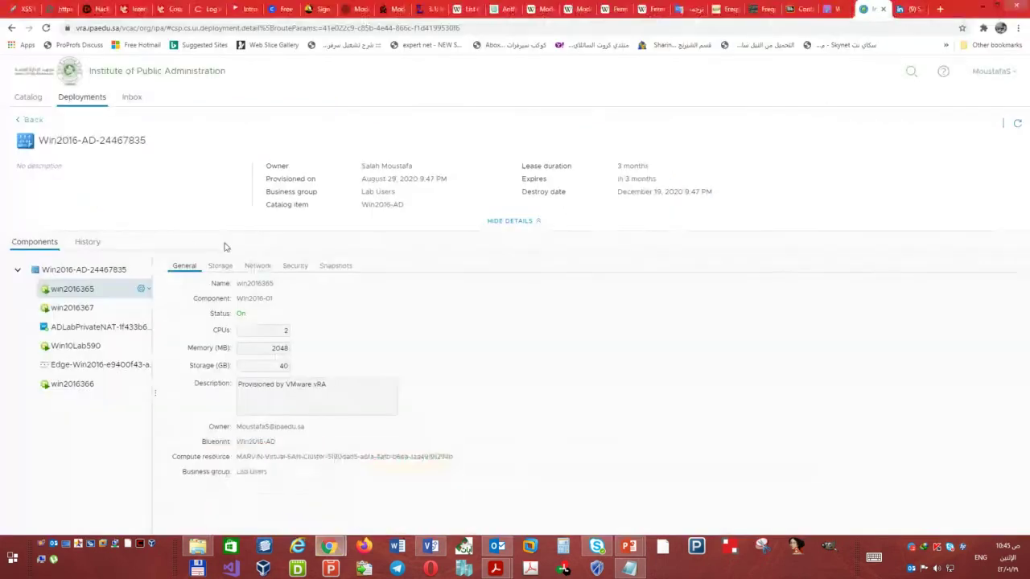
click(141, 290)
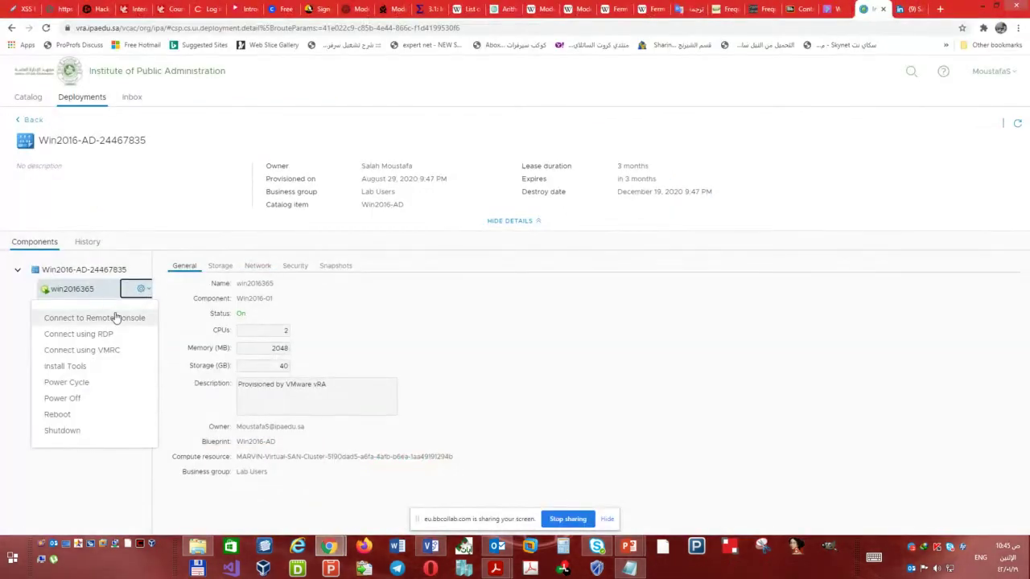
click(115, 318)
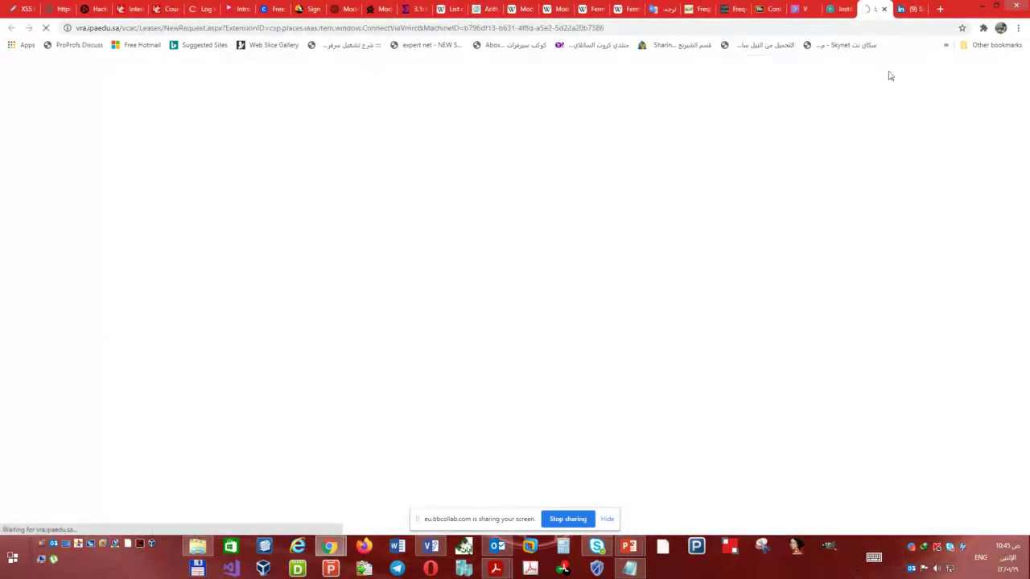
click(121, 310)
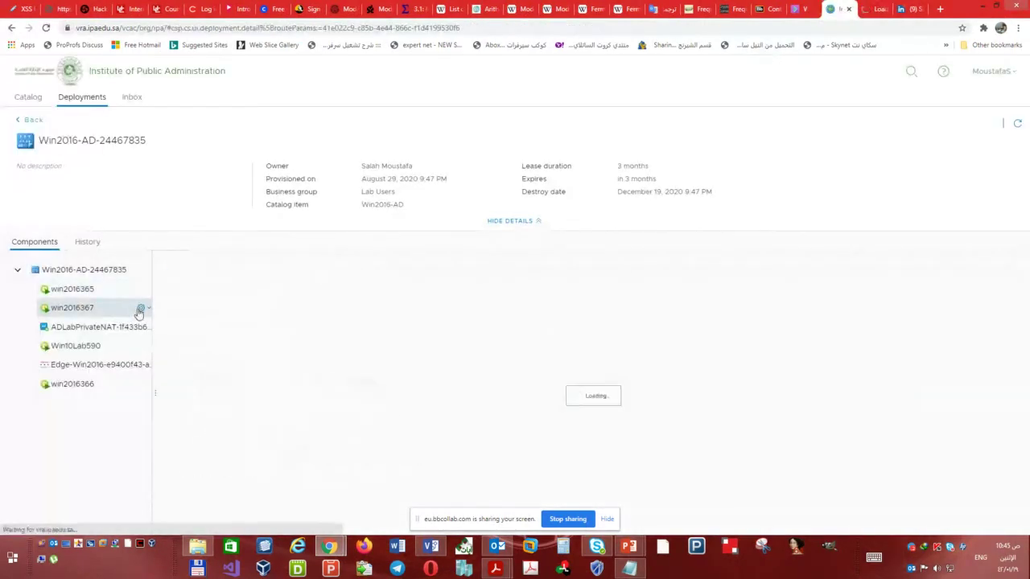
click(140, 308)
click(136, 337)
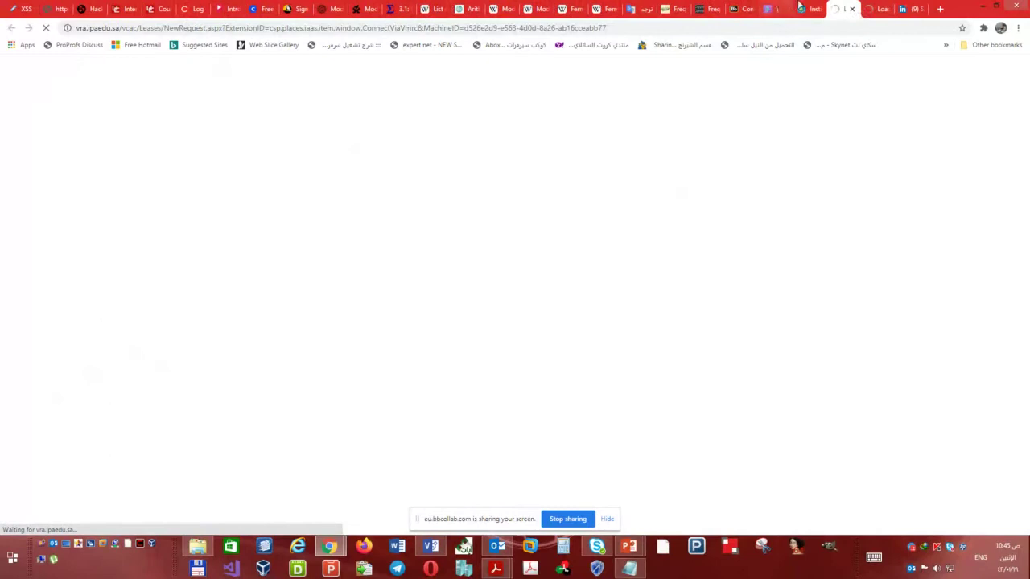
- Launch remote consoles for Win10Lab590 and win2016366
click(119, 347)
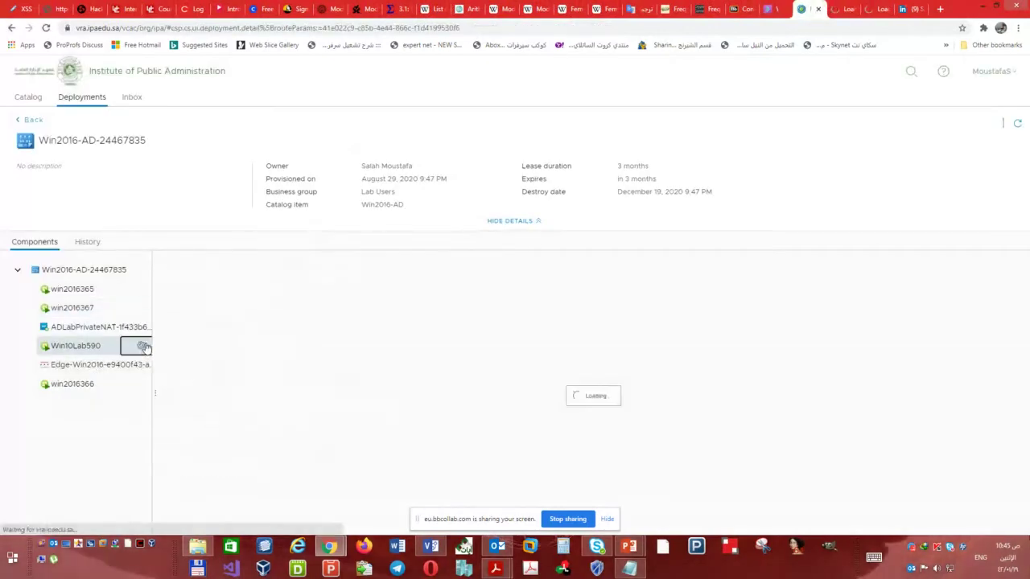
click(141, 346)
click(134, 375)
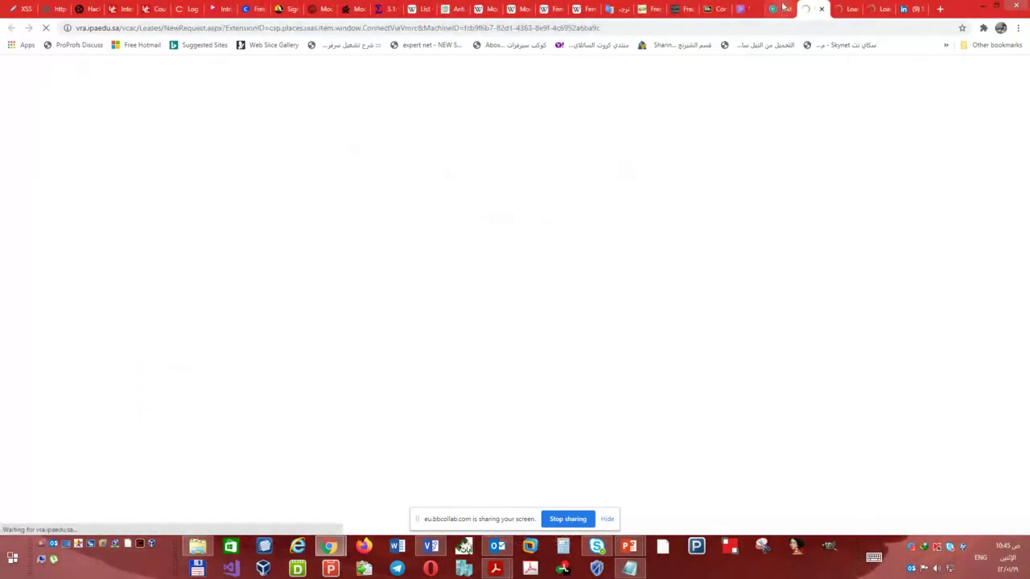
click(121, 385)
click(141, 385)
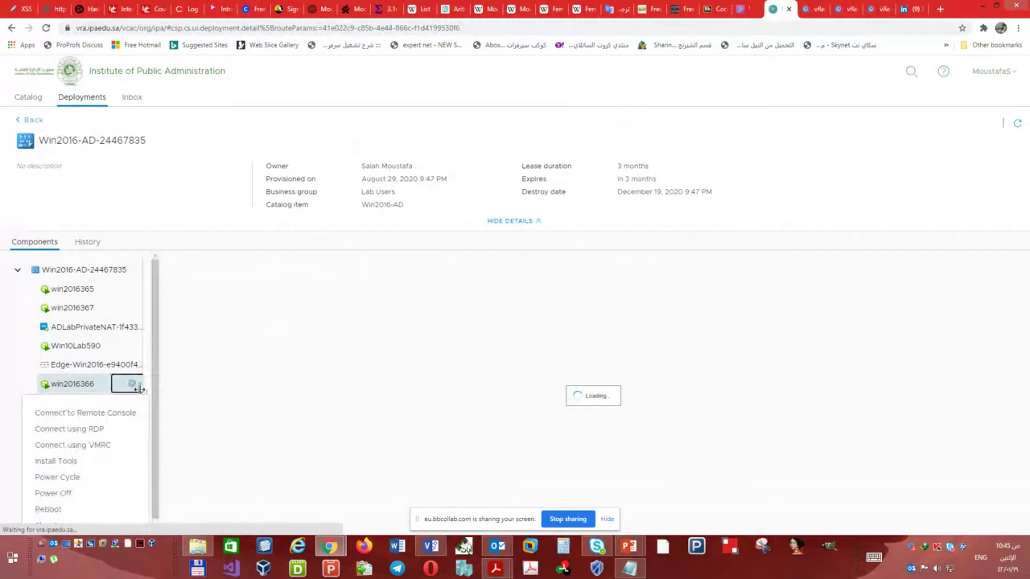
click(103, 414)
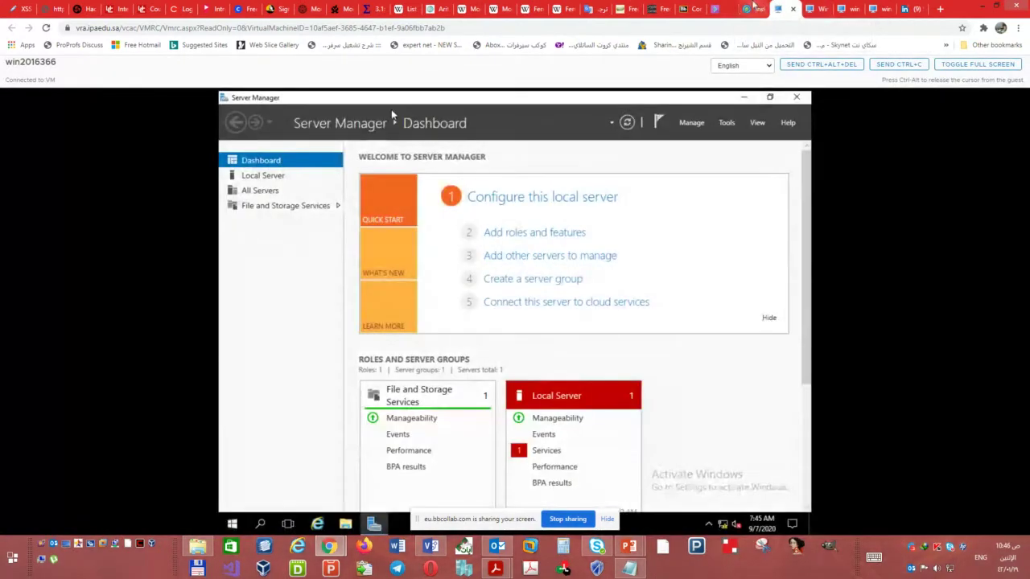
- On win2016365's console, reach Network Connections via Server Manager's Local Server Ethernet0 link
click(754, 9)
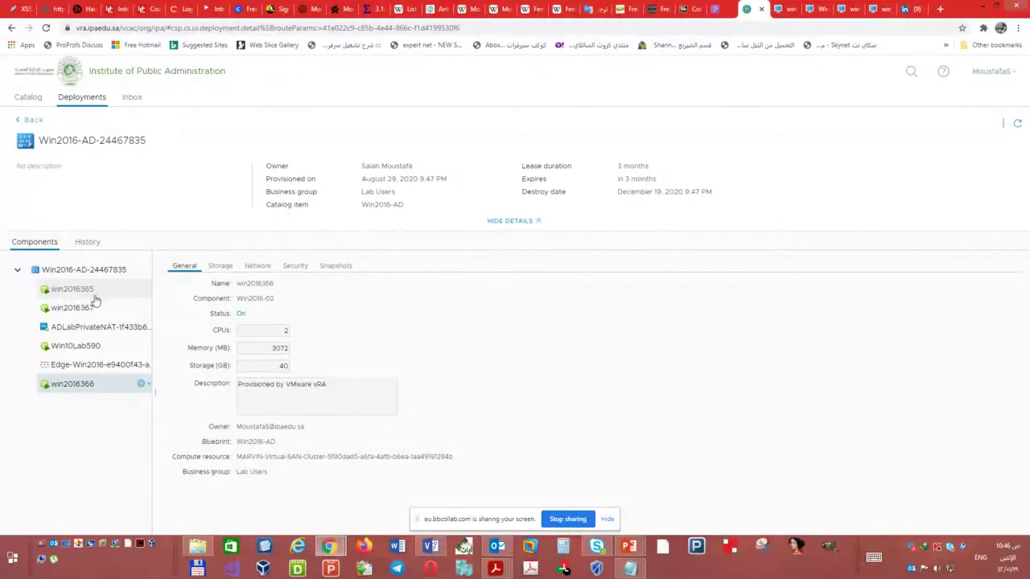
click(871, 9)
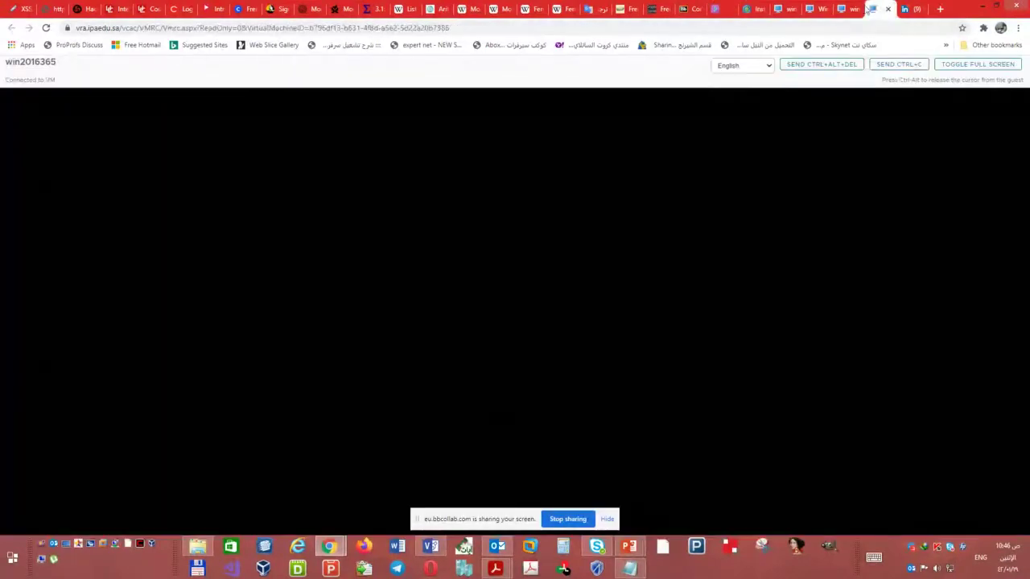
double_click(48, 63)
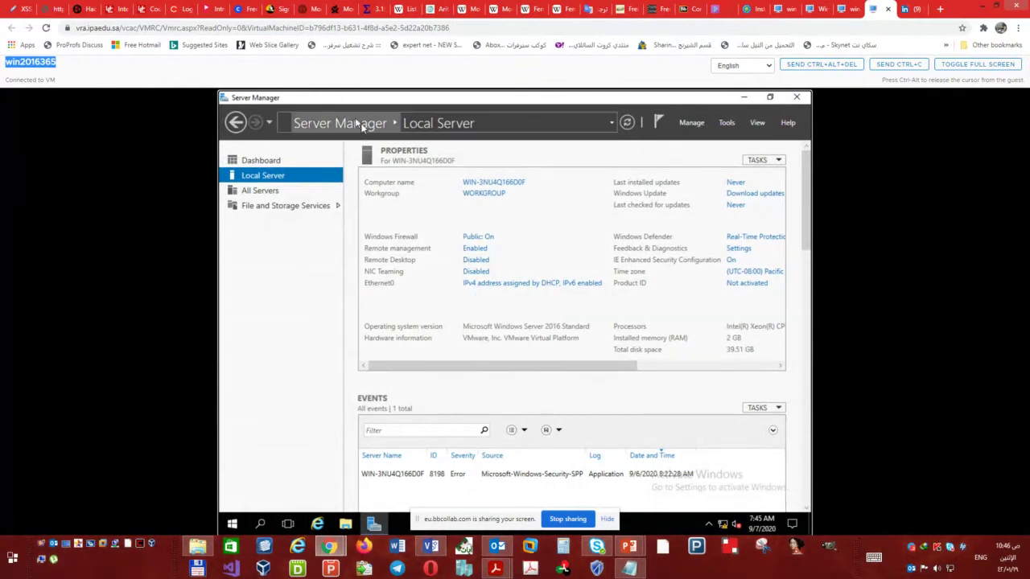
click(357, 124)
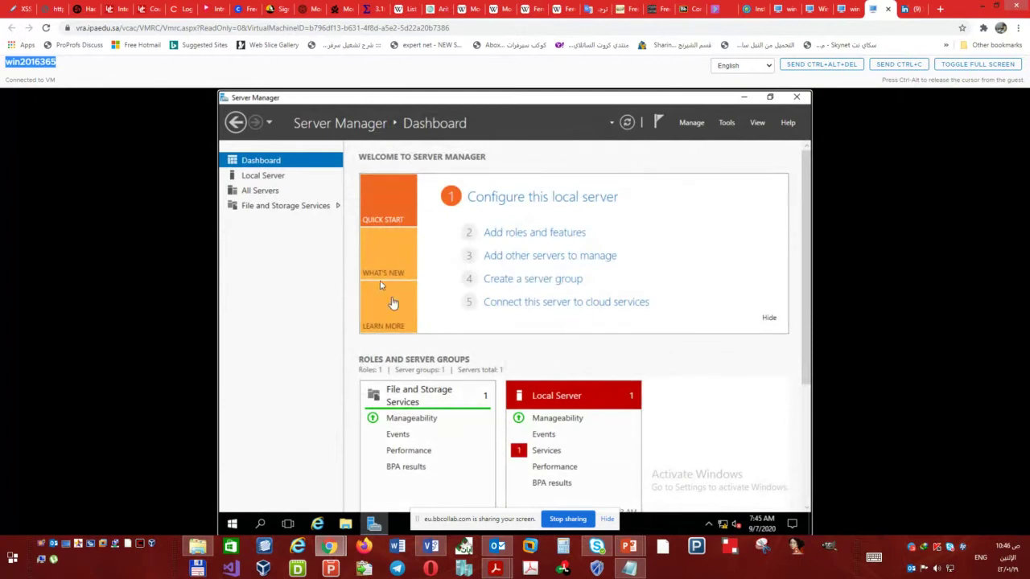
click(269, 178)
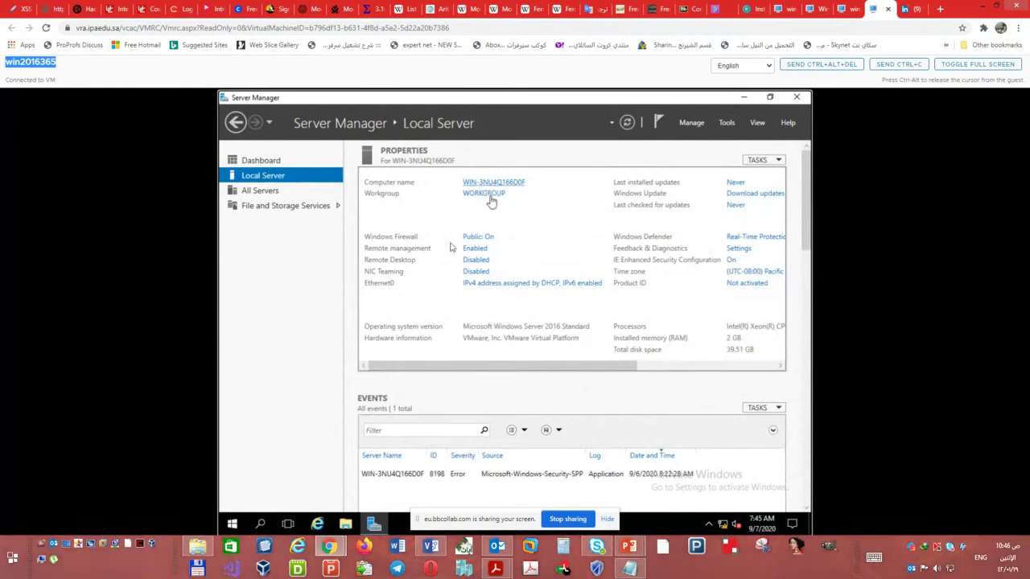
click(552, 288)
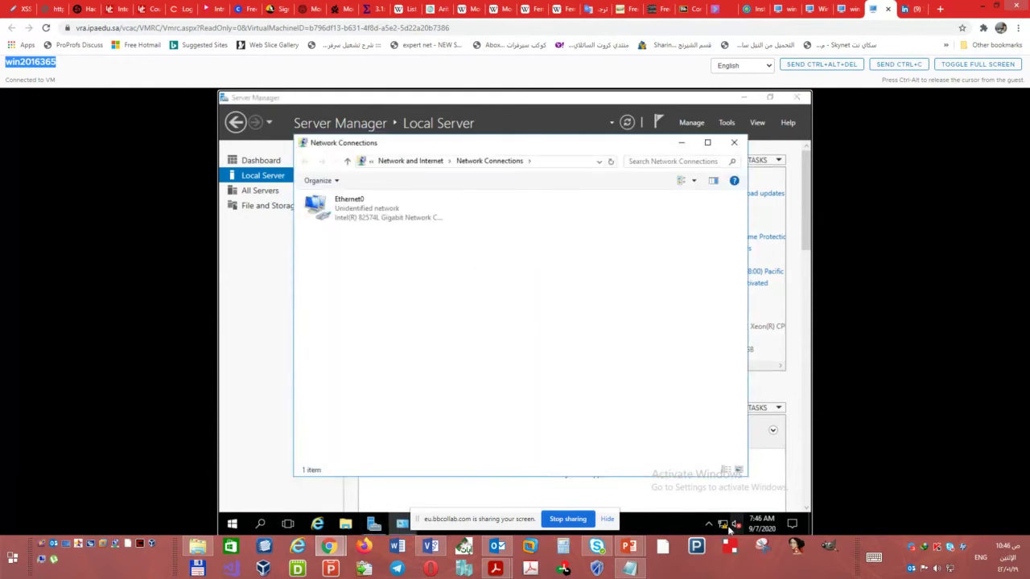
- Open Ethernet0's IPv4 properties, choose a static address and begin entering the IP
mouse_move(724, 526)
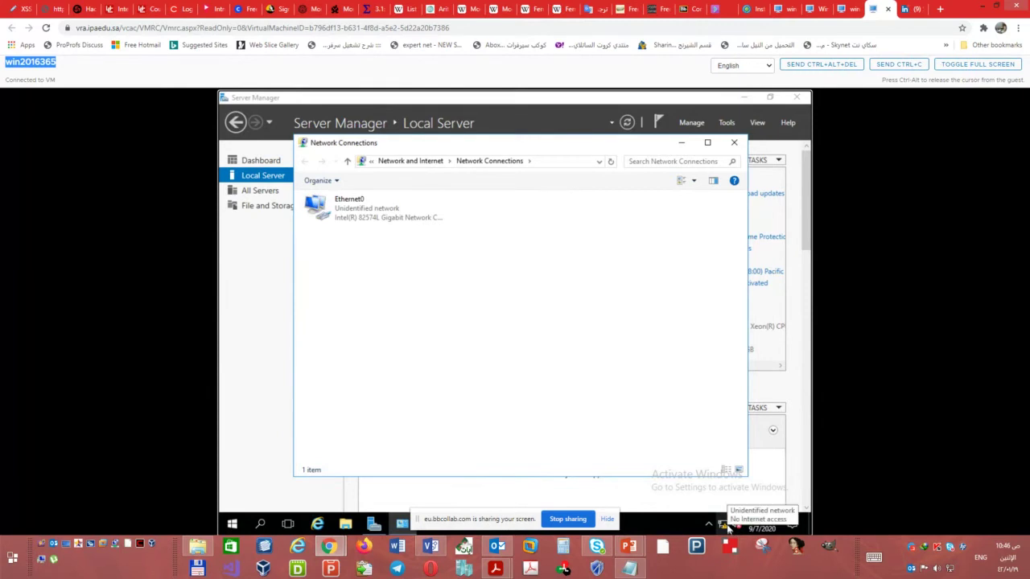
double_click(350, 206)
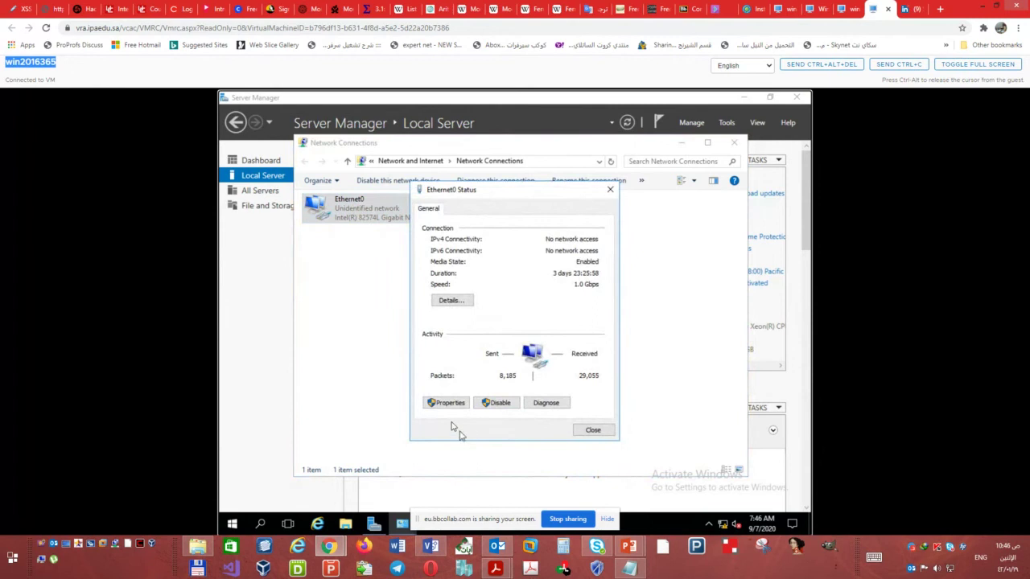
click(453, 407)
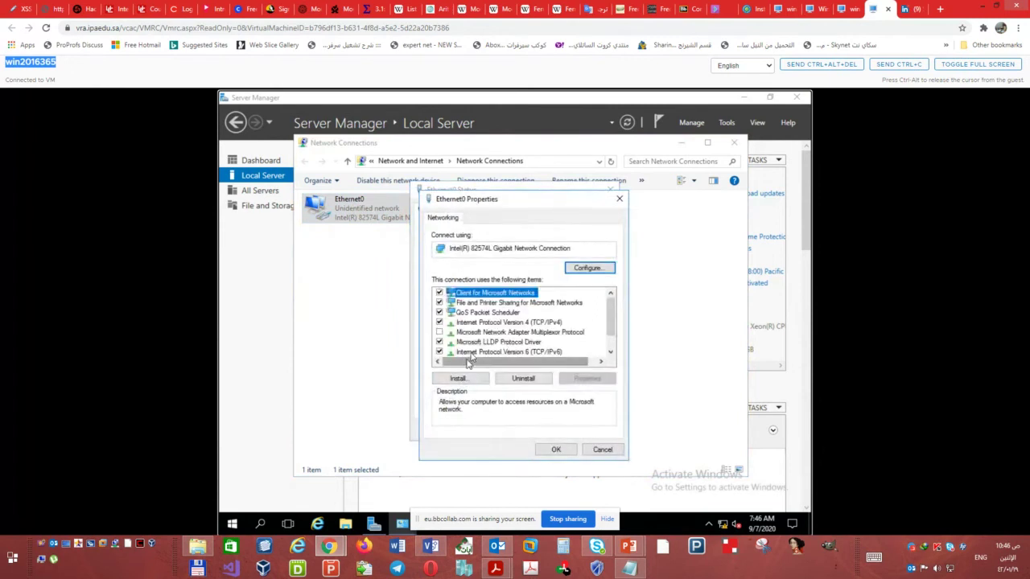
scroll(509, 342, down, 1)
double_click(535, 303)
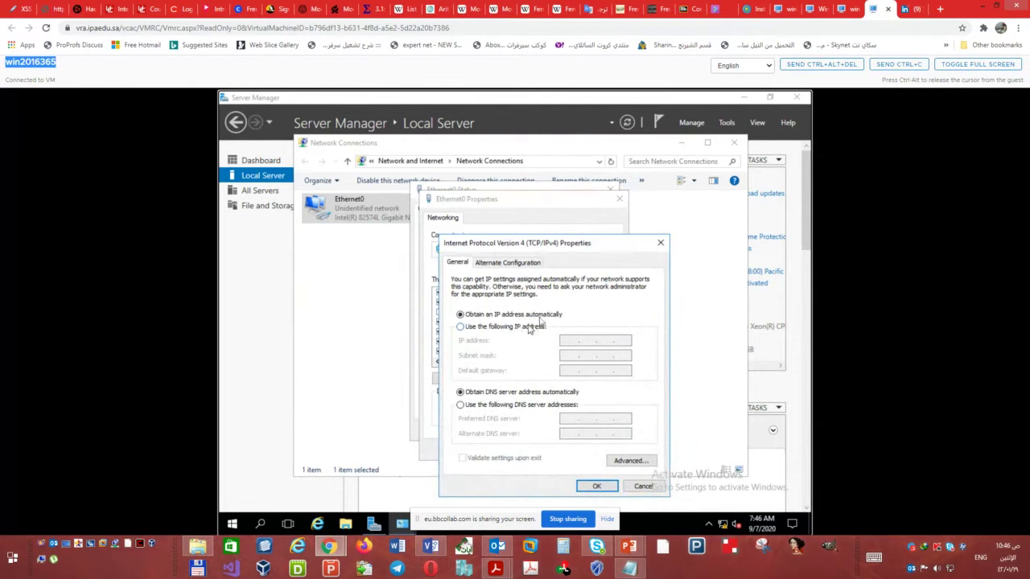
click(503, 330)
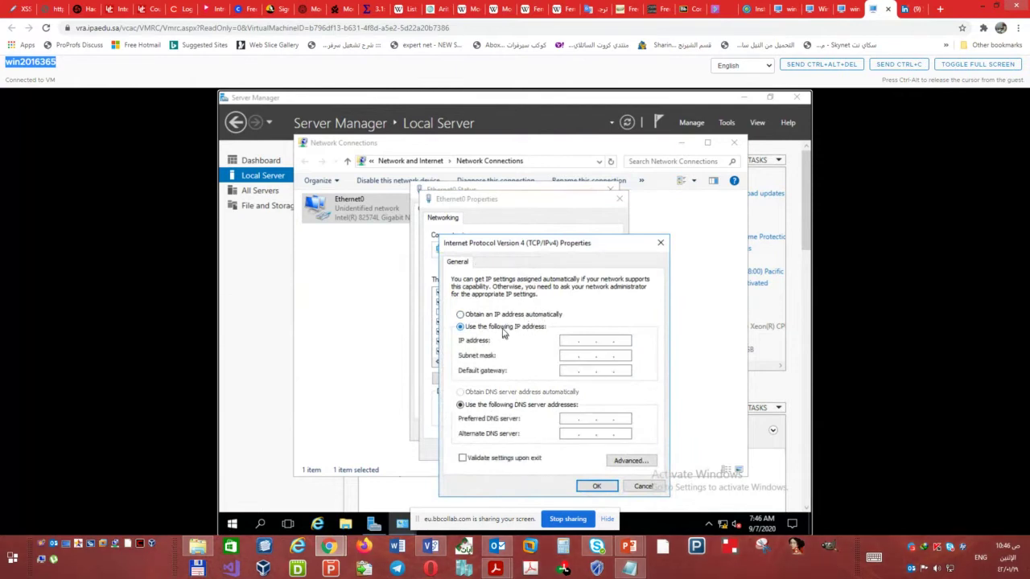
click(564, 341)
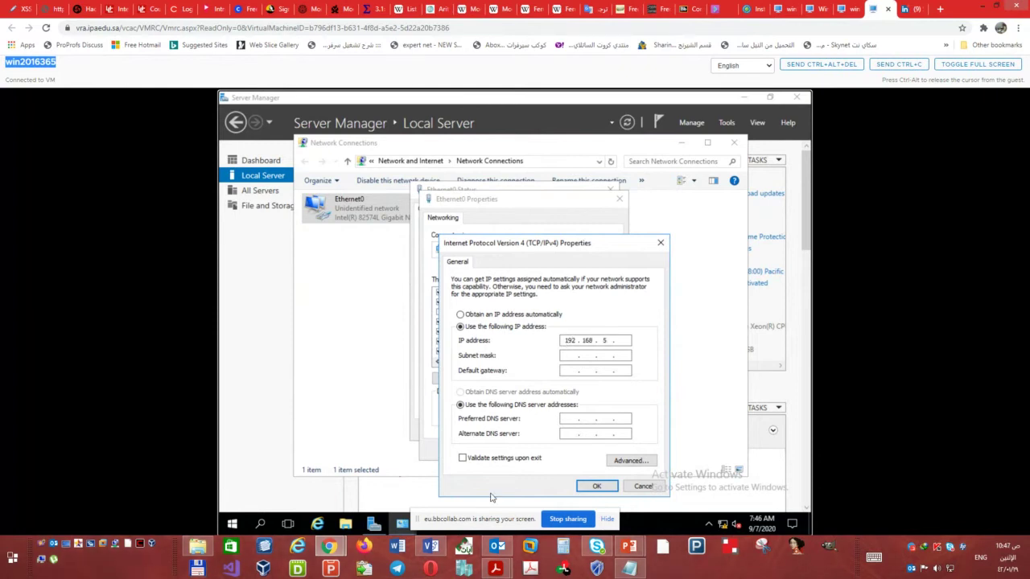
- Check the addressing plan in the Visio lab diagram, briefly passing through Outlook
click(430, 547)
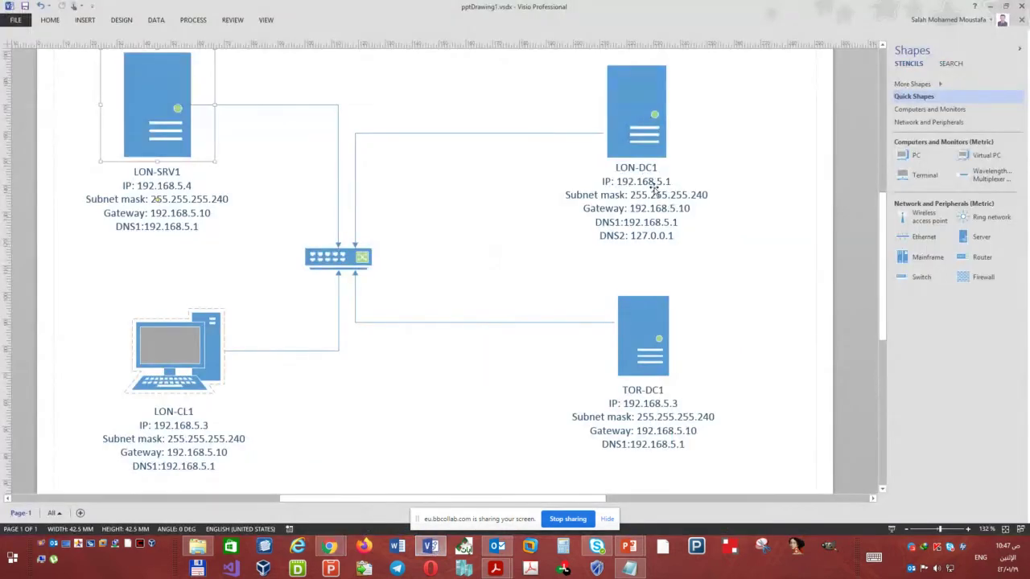
click(498, 548)
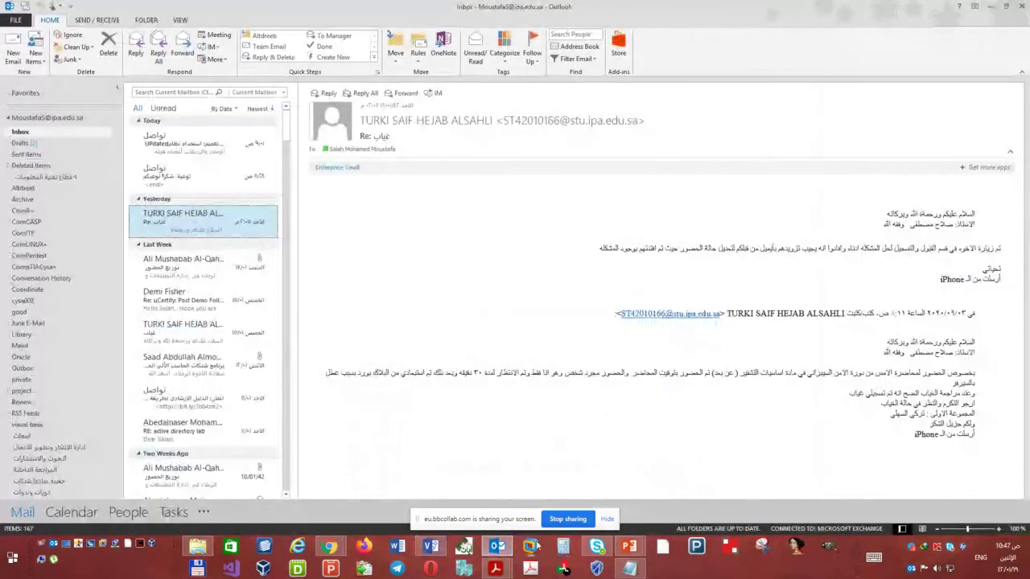
click(501, 547)
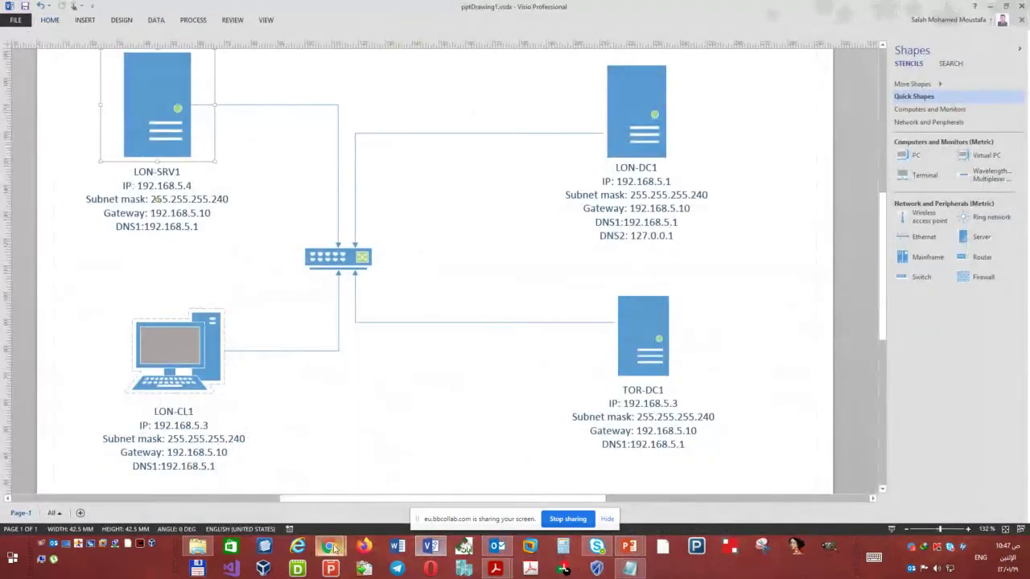
- Enter IP 192.168.5.1, mask 255.255.255.240 and gateway 192.168.5.10 in the IPv4 settings
mouse_move(330, 547)
click(272, 492)
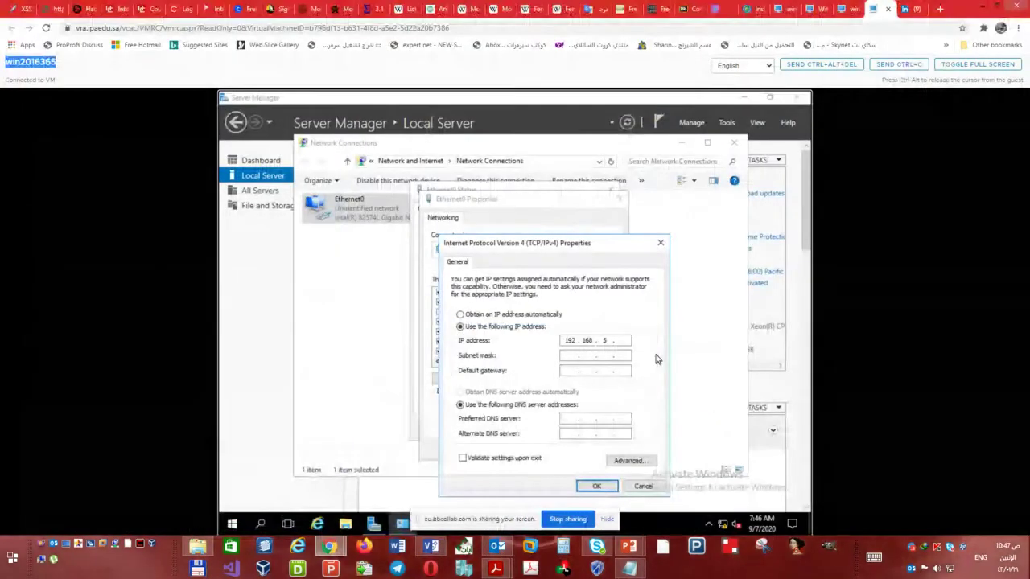
text(1)
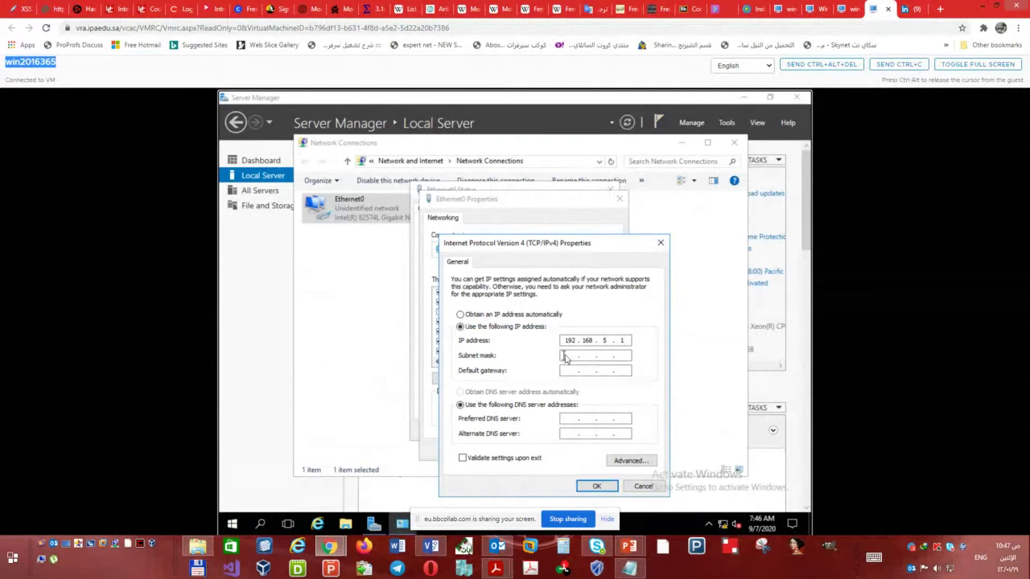
click(566, 356)
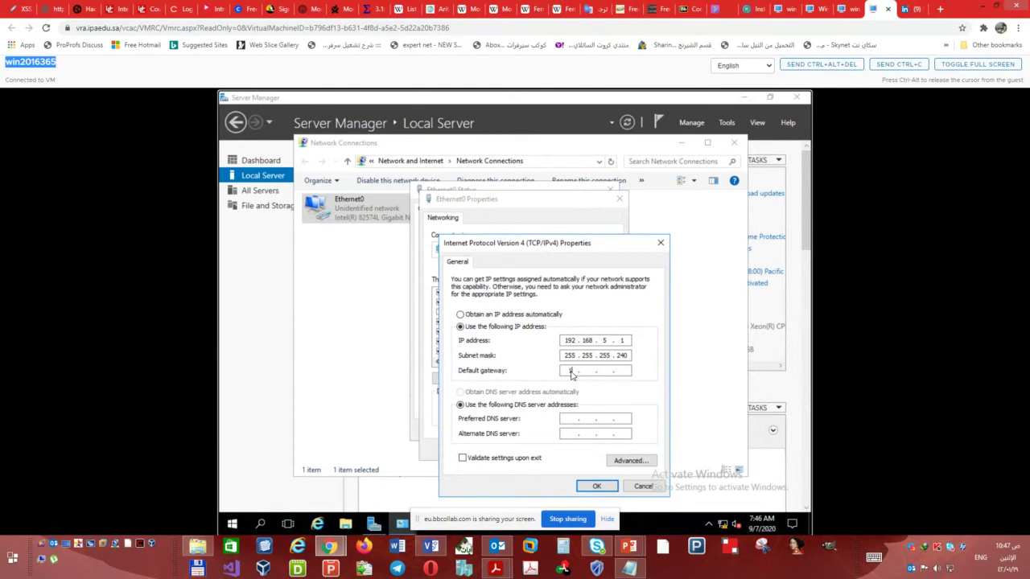
text(168..)
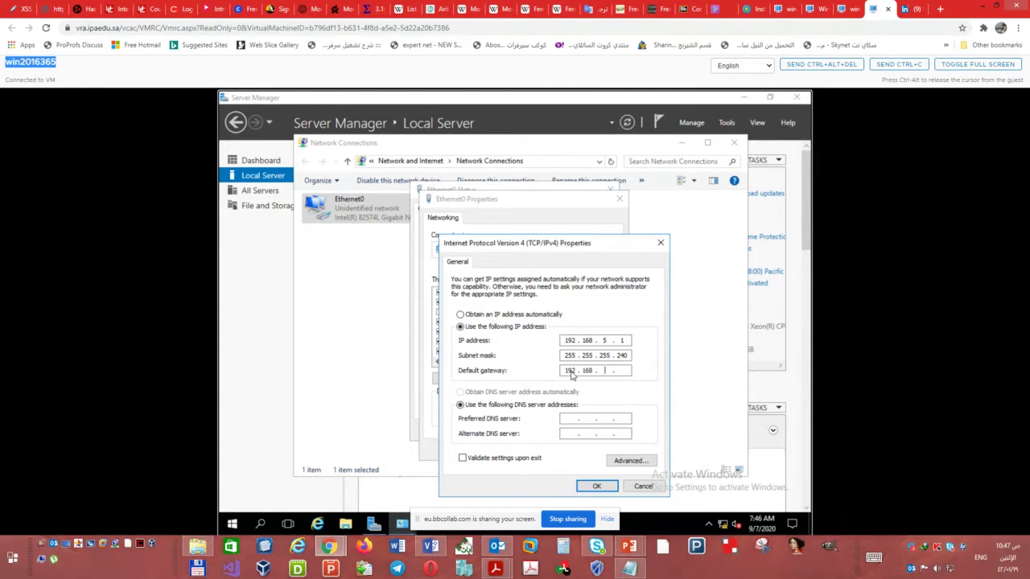
text(510)
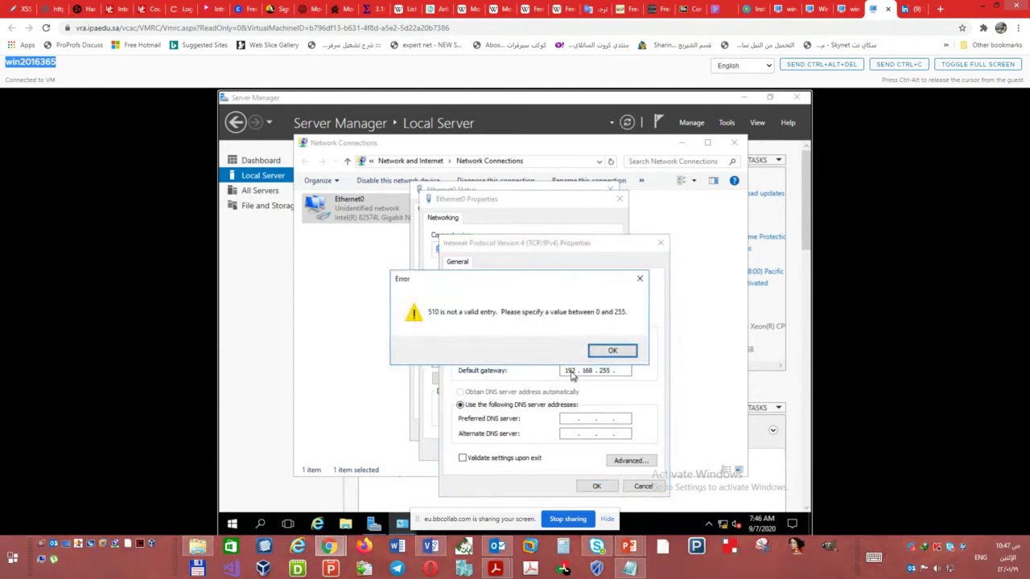
key(Return)
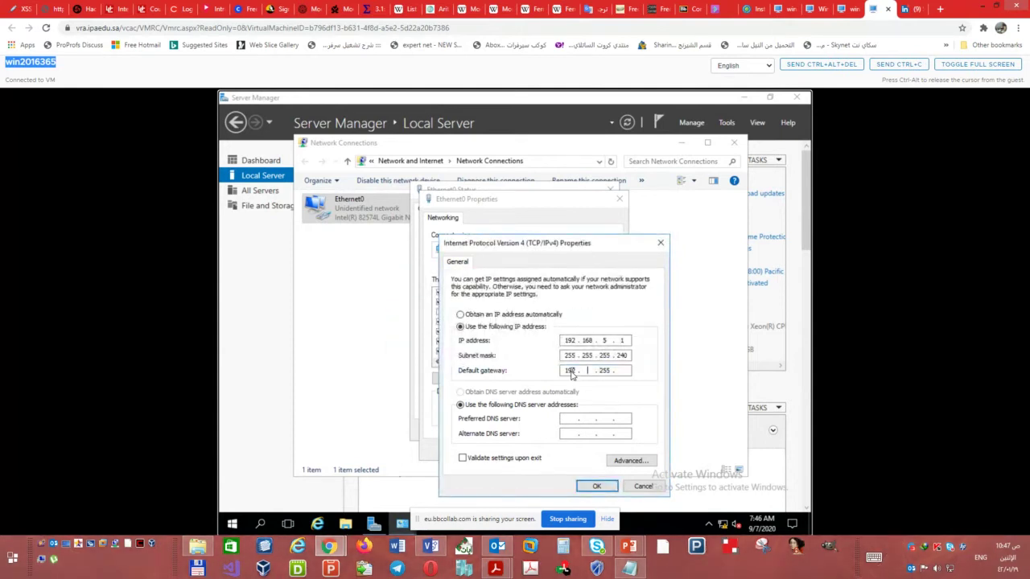
text(68 . 5 . 10)
click(570, 420)
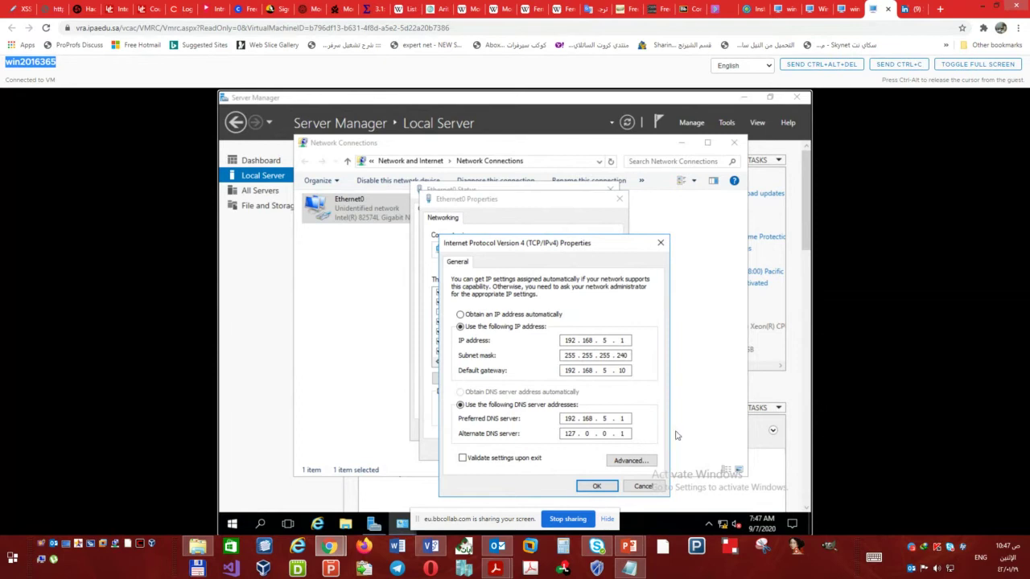
- Save the IPv4 settings, close the adapter windows and make the PC network-discoverable
click(602, 489)
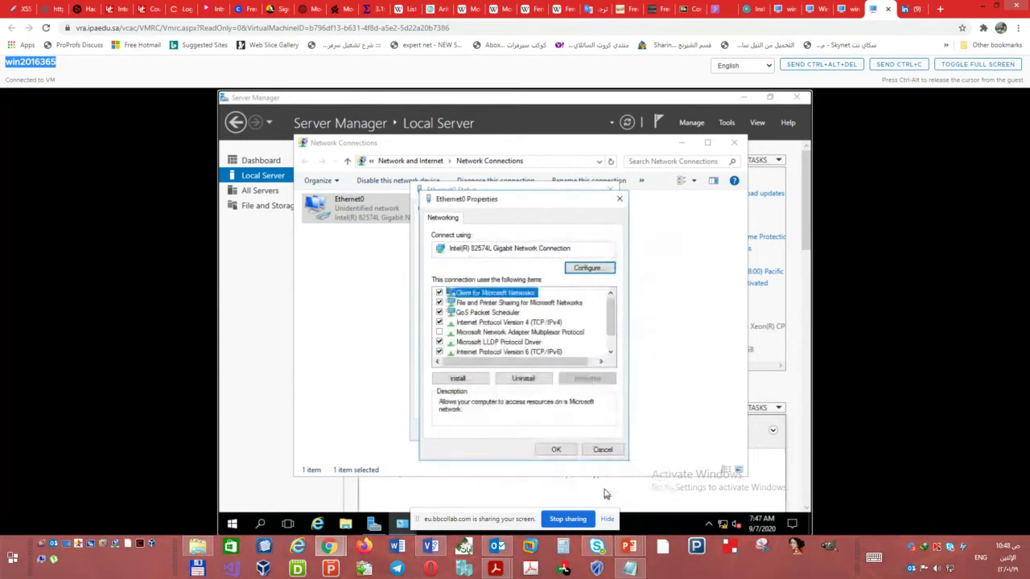
click(554, 451)
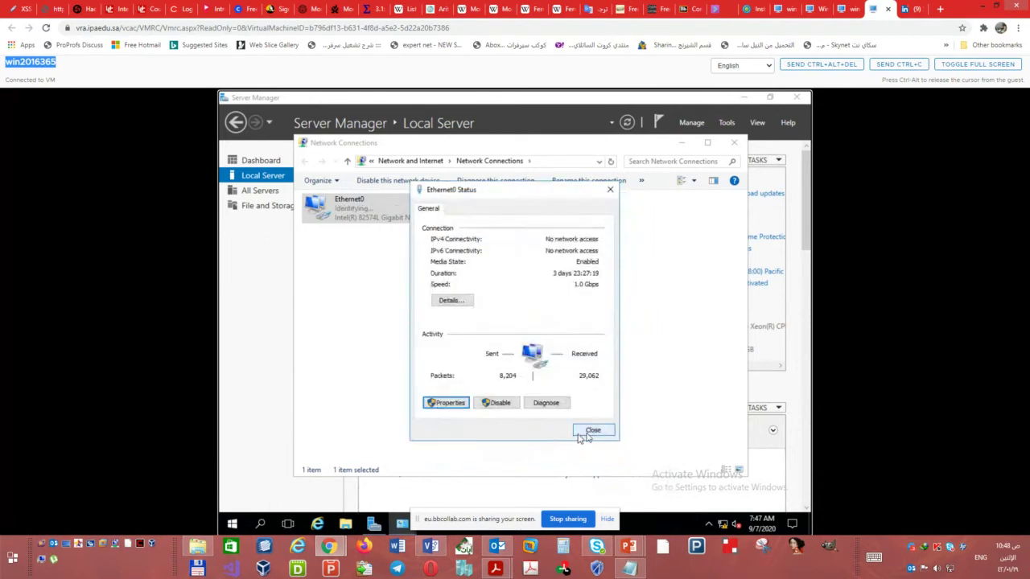
click(594, 432)
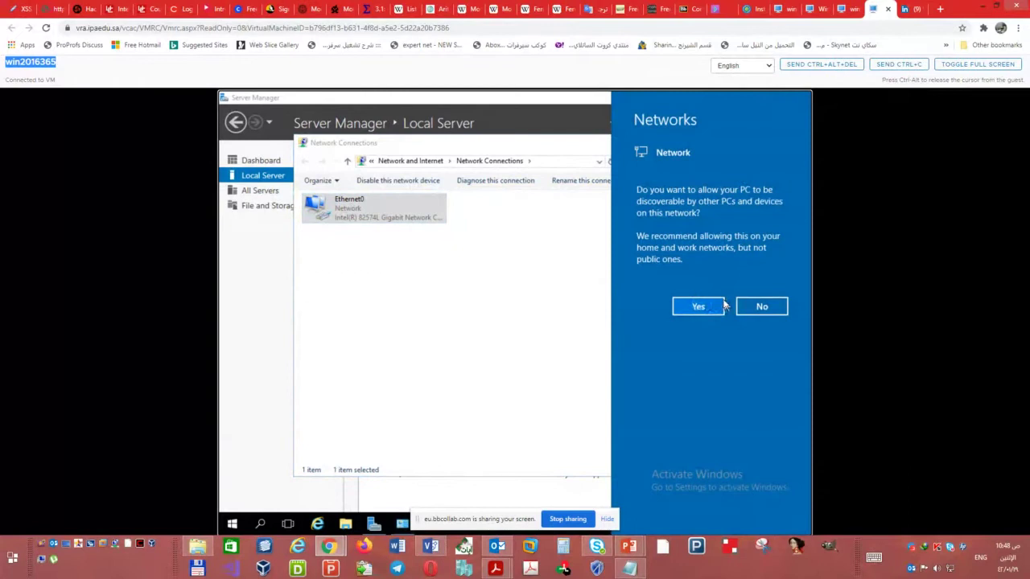
click(700, 307)
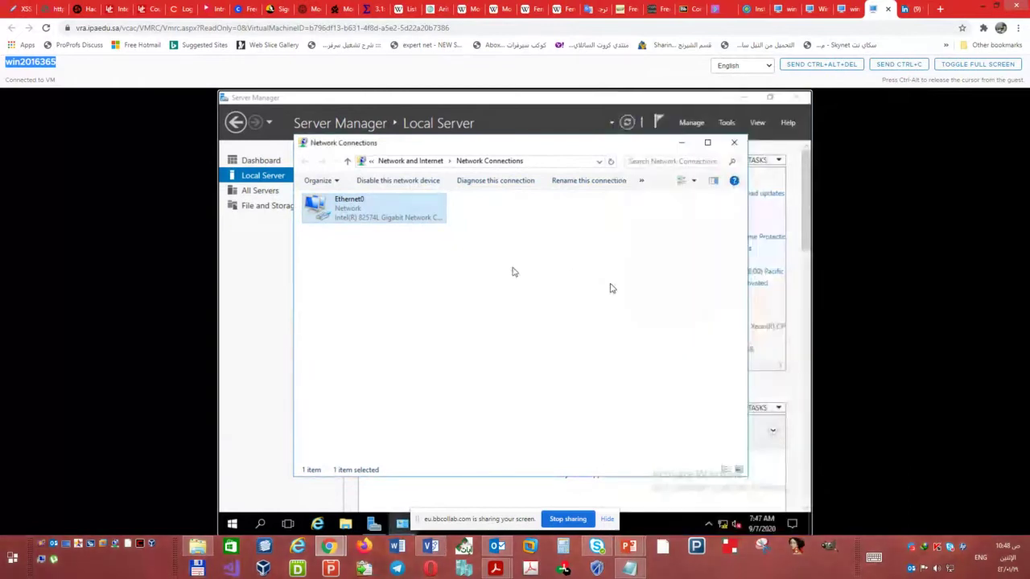
click(733, 145)
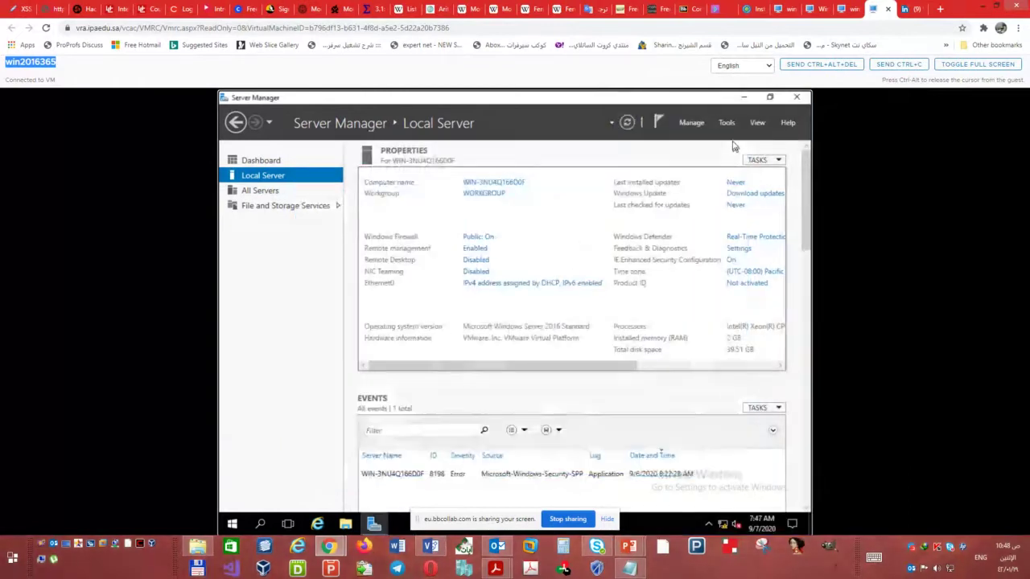
- Rename the computer to LON-DC1 and restart the VM to apply it
click(510, 184)
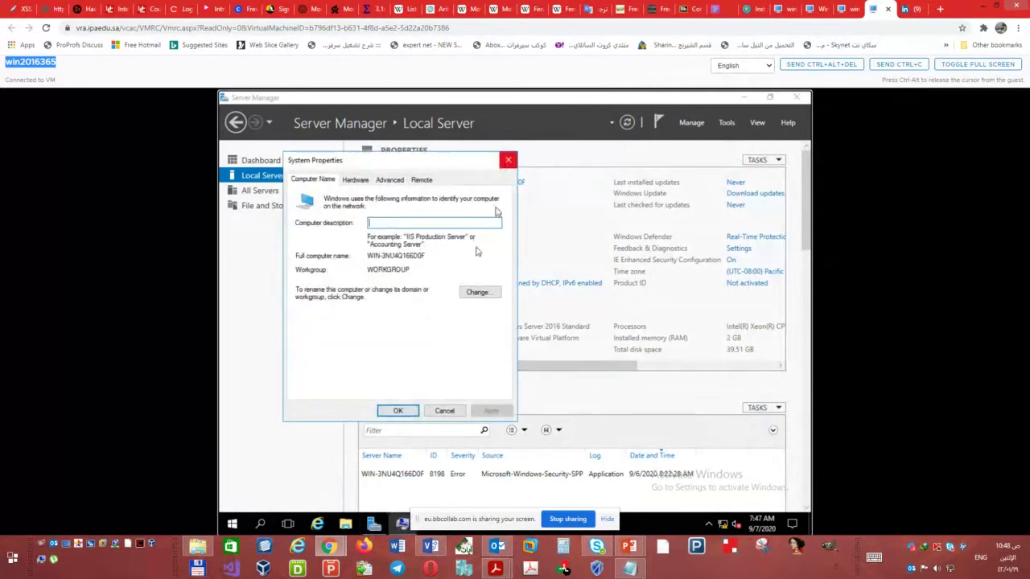
click(482, 293)
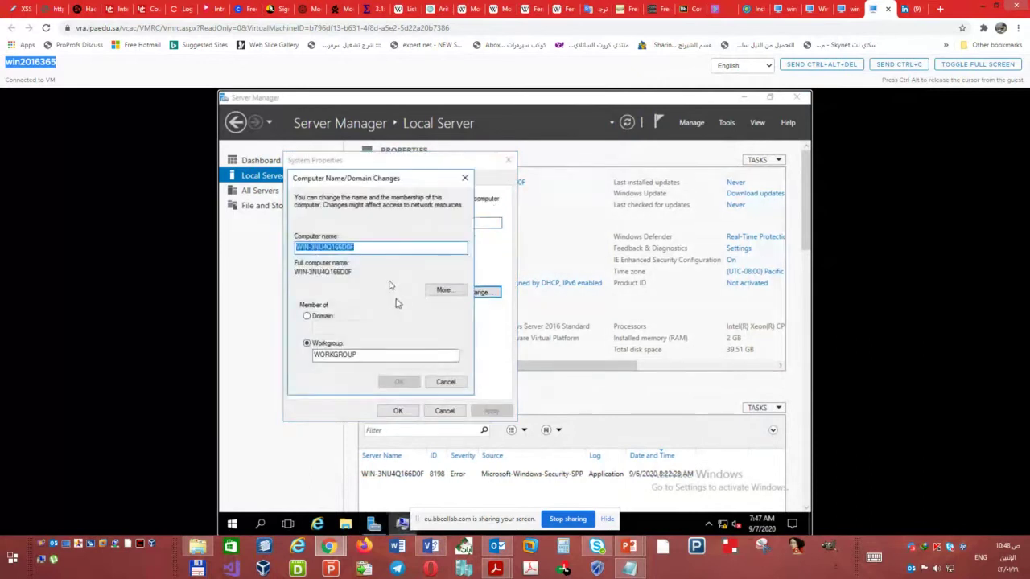
text(LON-DC1)
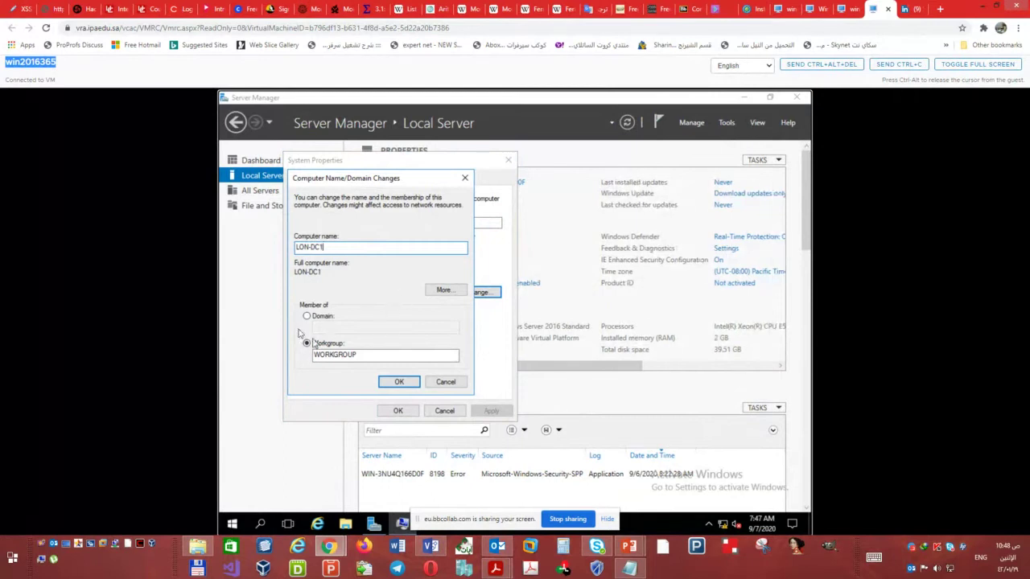
click(404, 382)
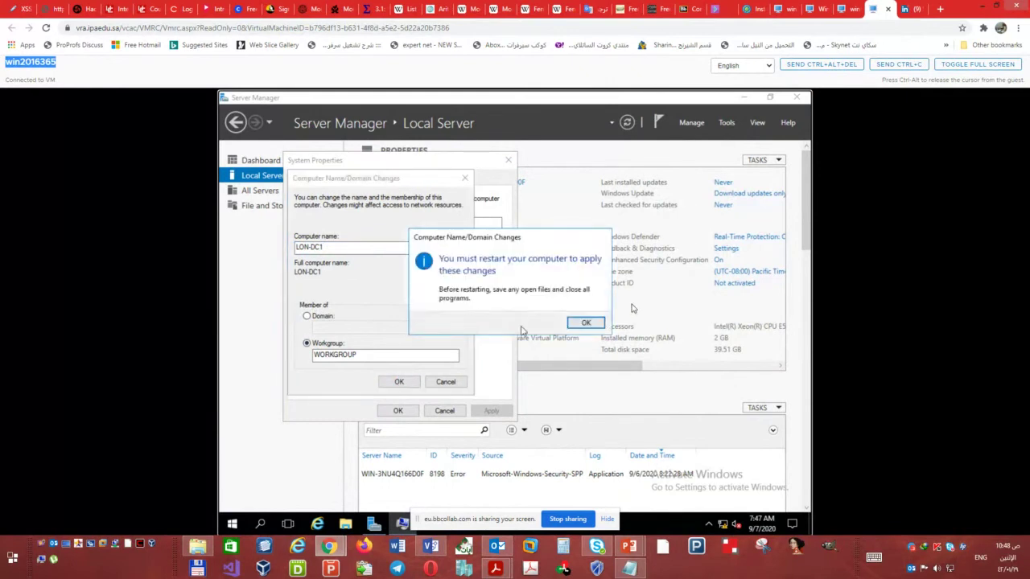
click(587, 324)
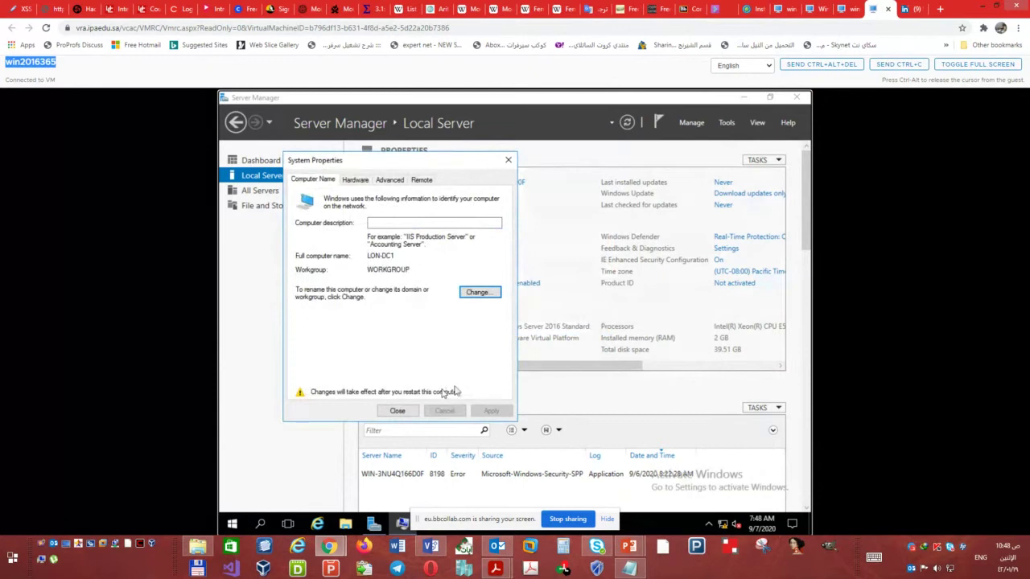
click(399, 411)
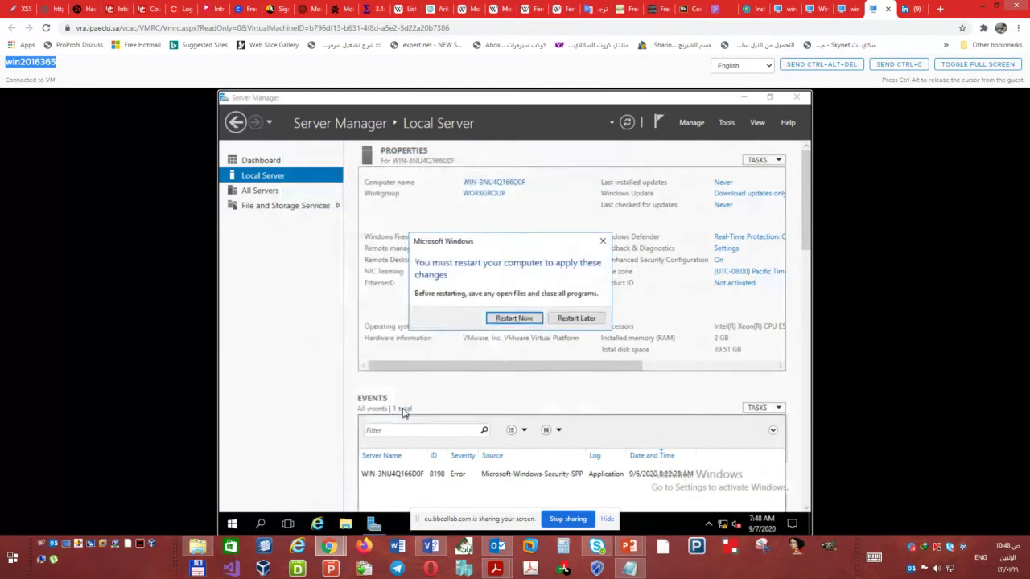
click(515, 318)
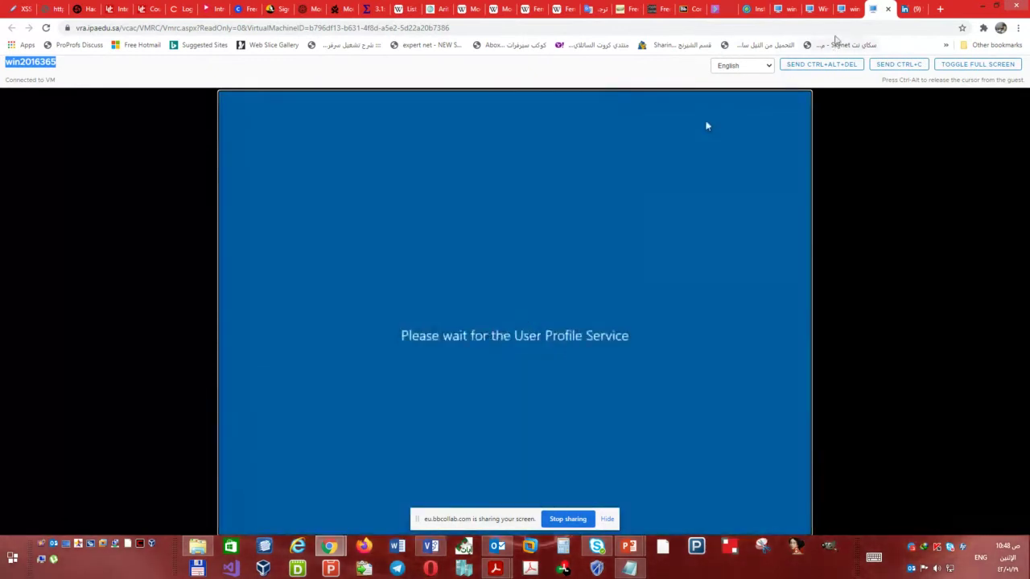
- On the win2016367 console, open Ethernet0's Network Connections from Server Manager's Local Server page
click(846, 9)
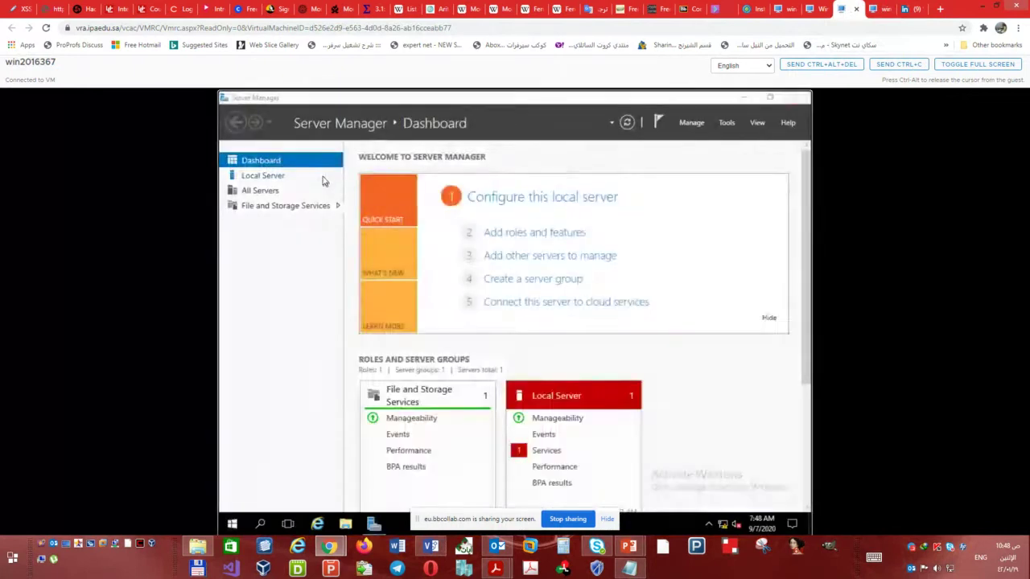
click(280, 175)
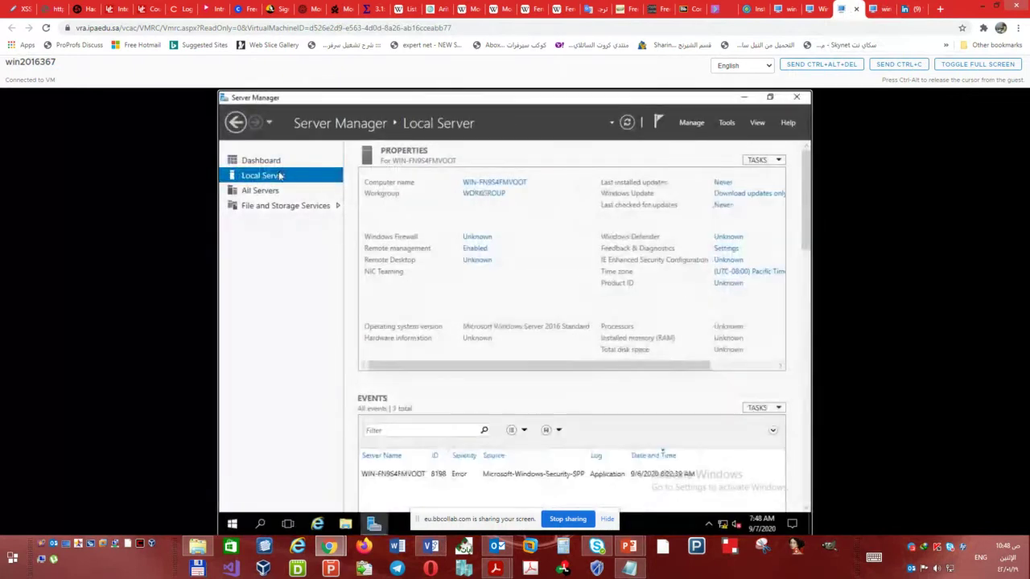
click(747, 9)
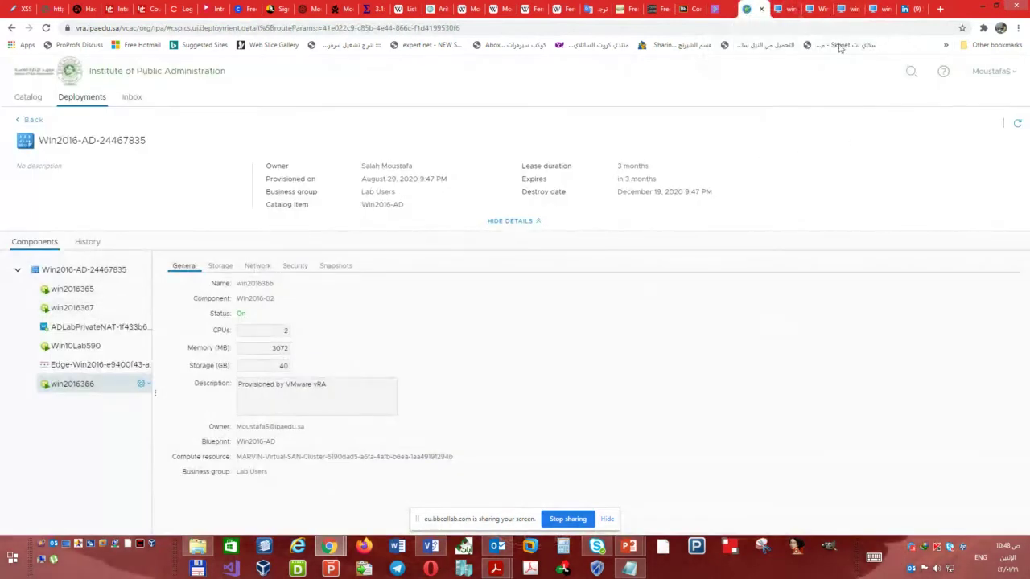
click(880, 9)
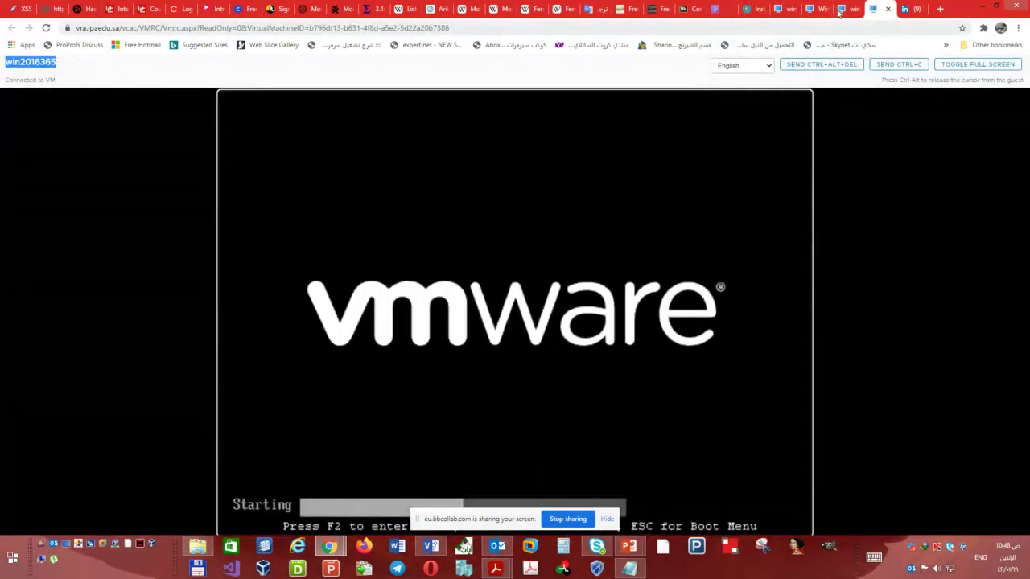
click(839, 9)
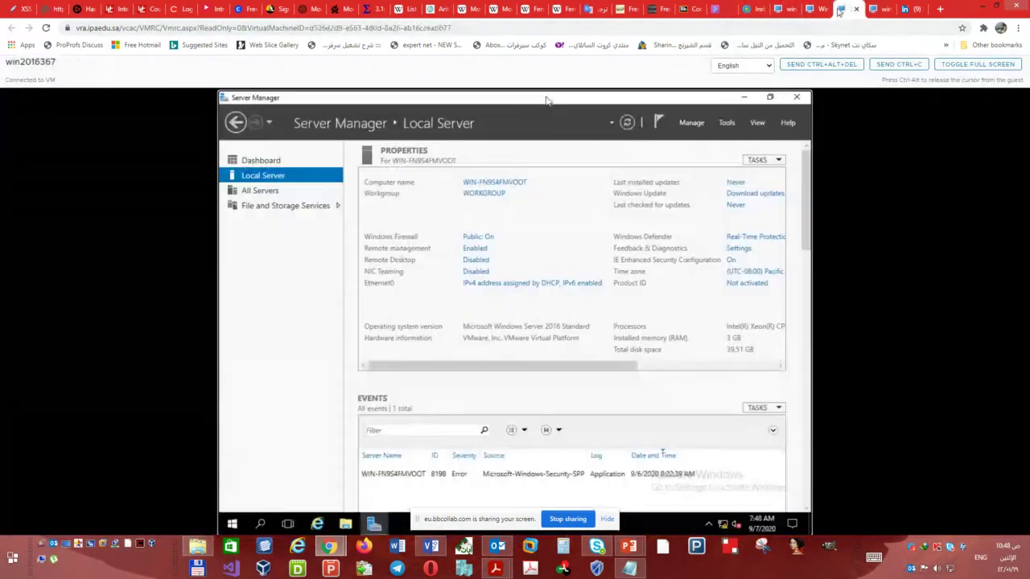
click(499, 285)
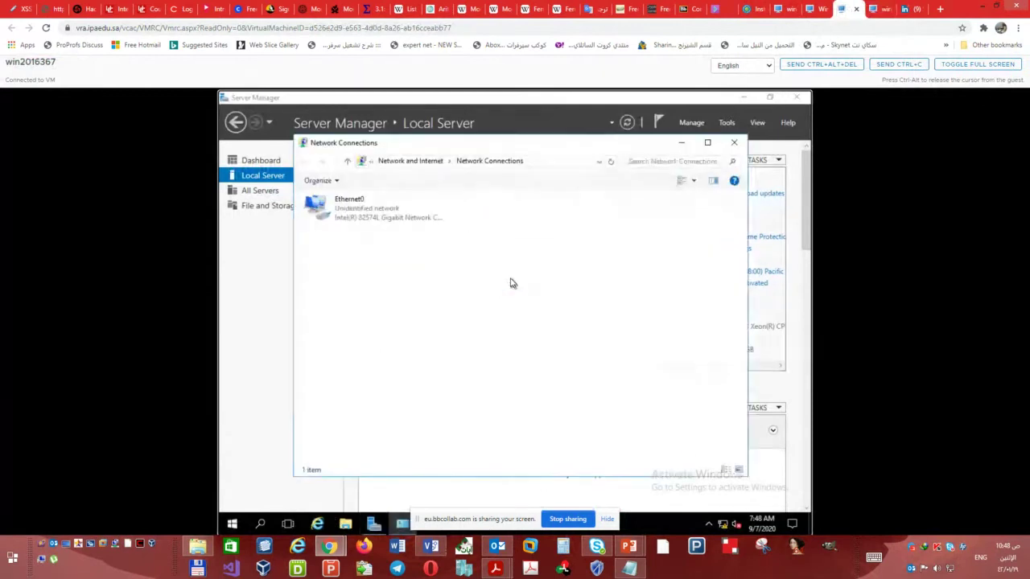
- Open Ethernet0's IPv4 settings, choose a static address, and check the Visio plan for 192.168.5.4
double_click(377, 218)
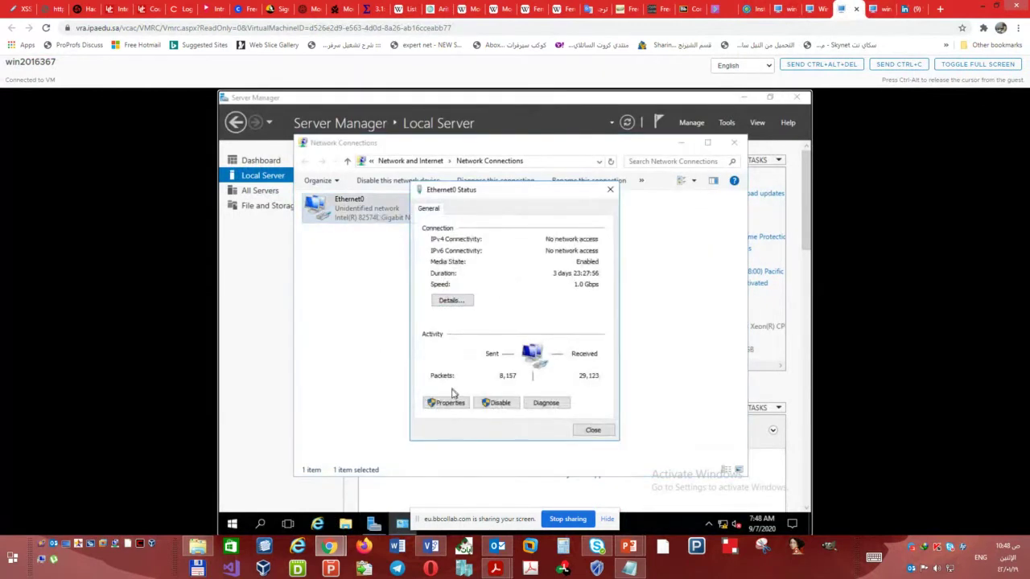
click(450, 403)
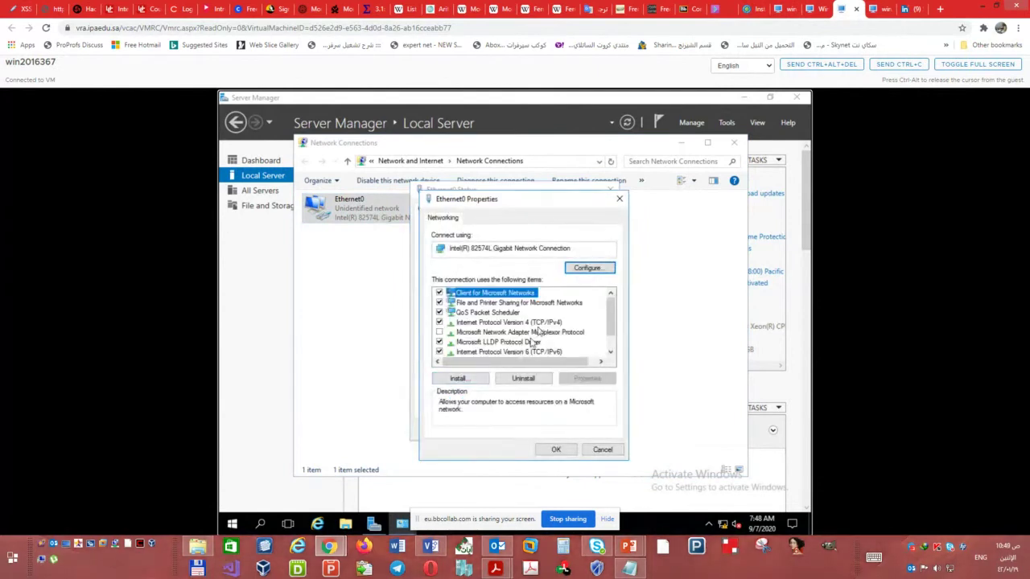
double_click(541, 324)
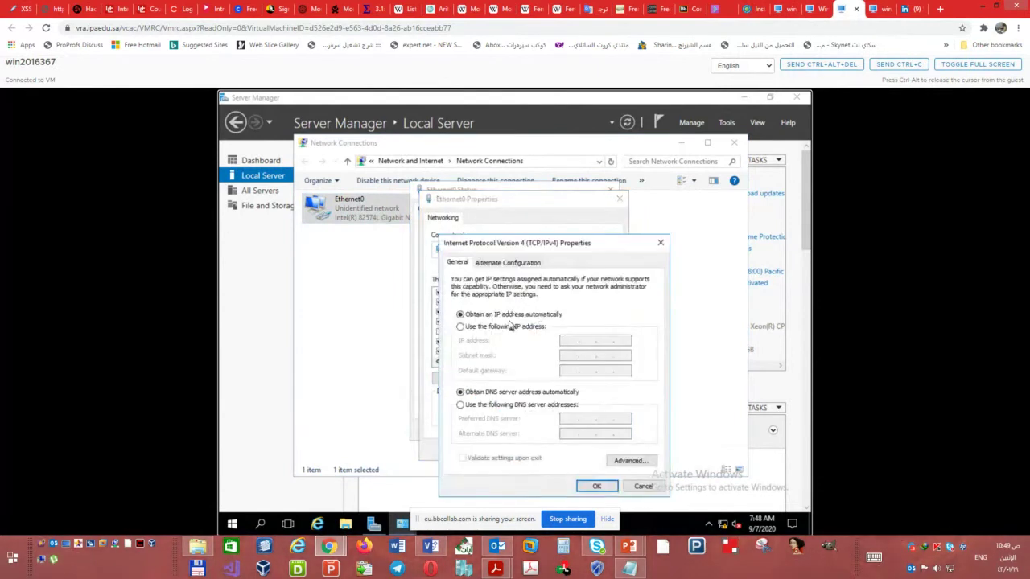
click(509, 327)
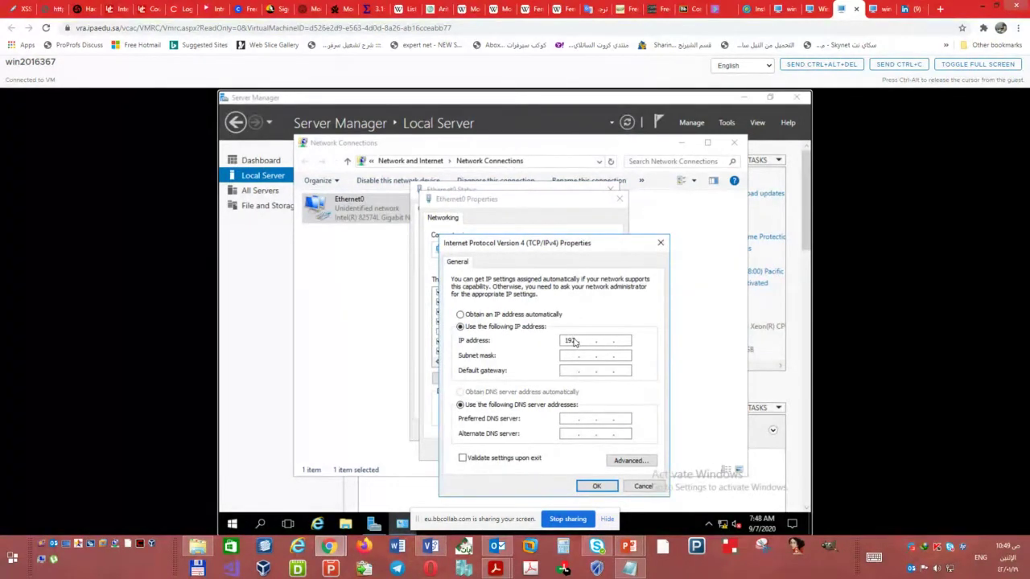
text(5)
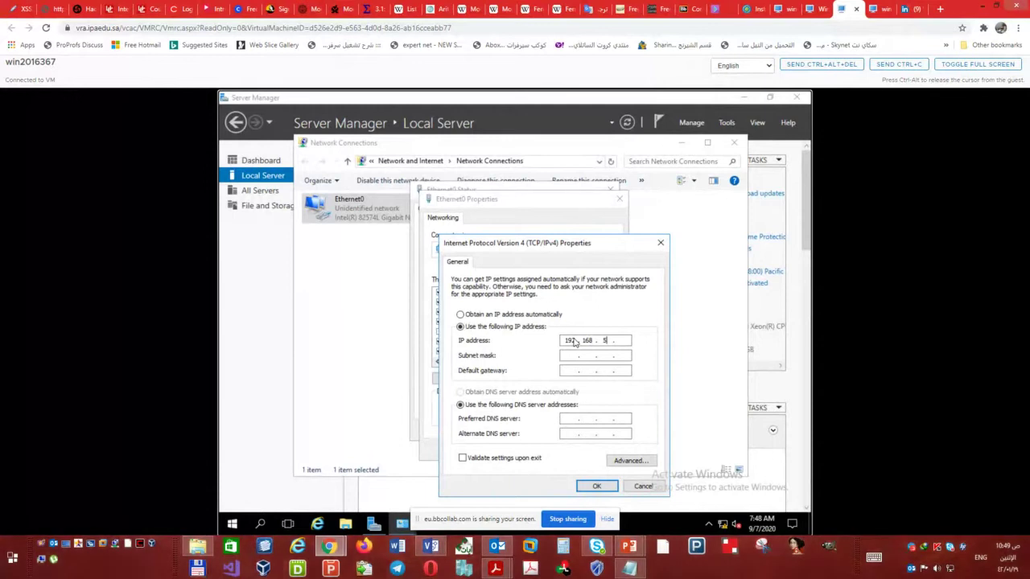
click(509, 551)
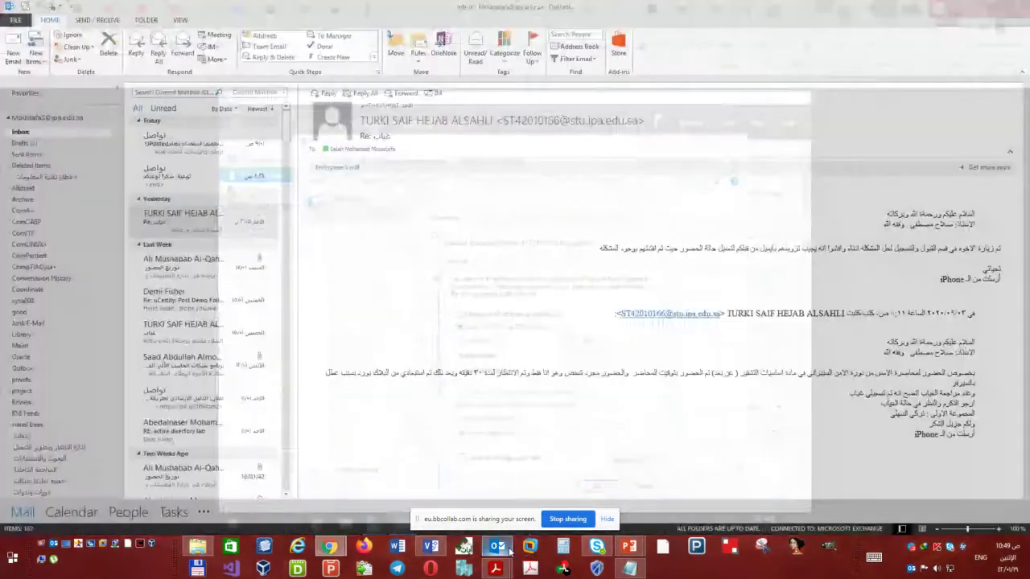
click(510, 551)
click(431, 547)
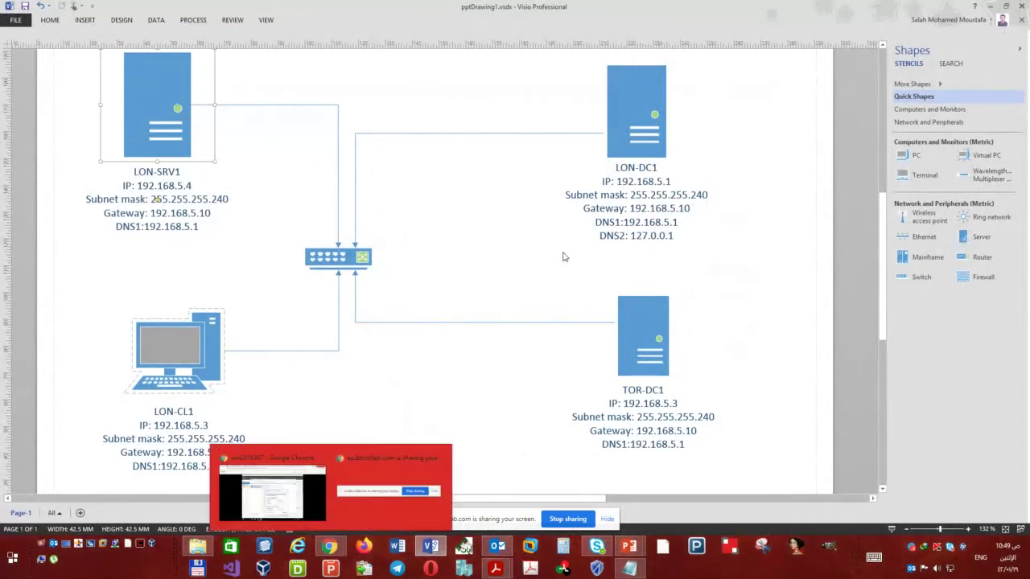
click(330, 548)
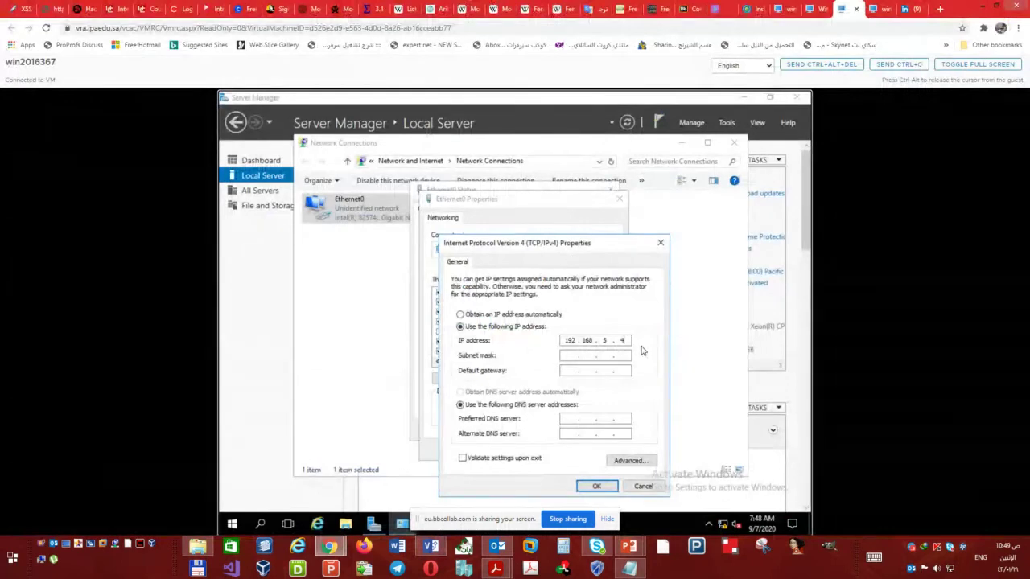
- Enter mask 255.255.255.240, gateway 192.168.5.10 and DNS 192.168.5.1, then save
key(Tab)
key(Tab)
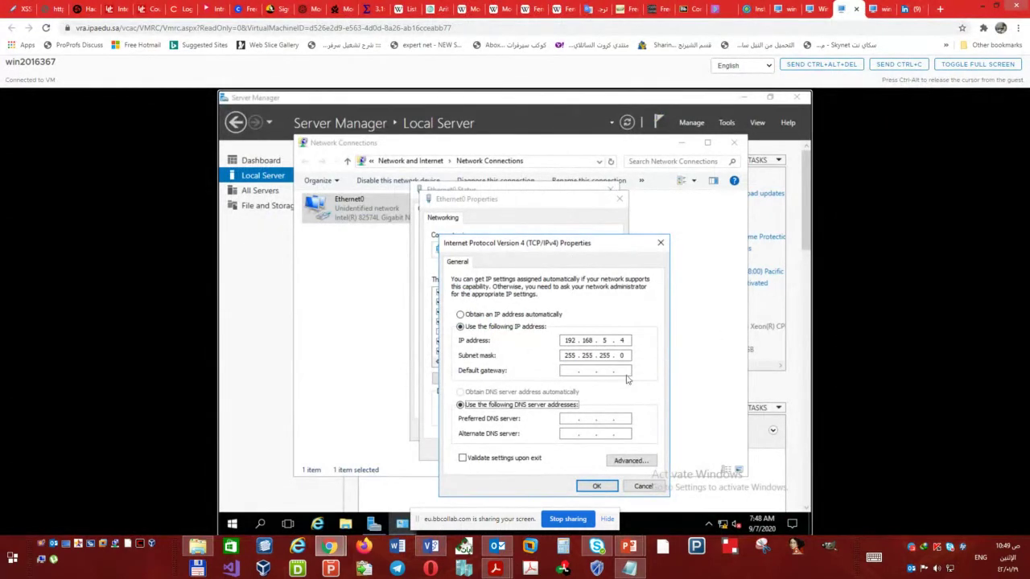
double_click(619, 356)
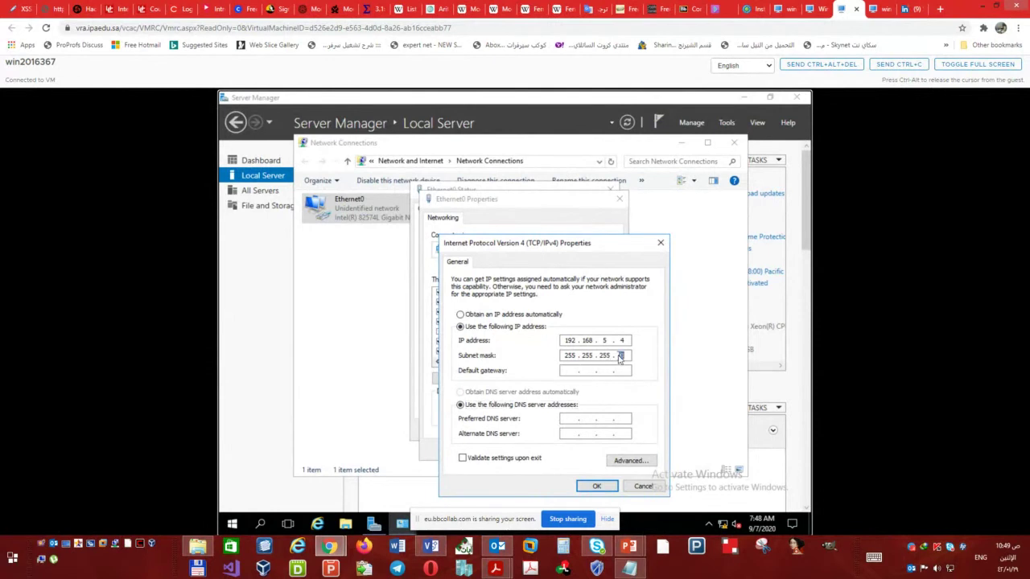
text(240)
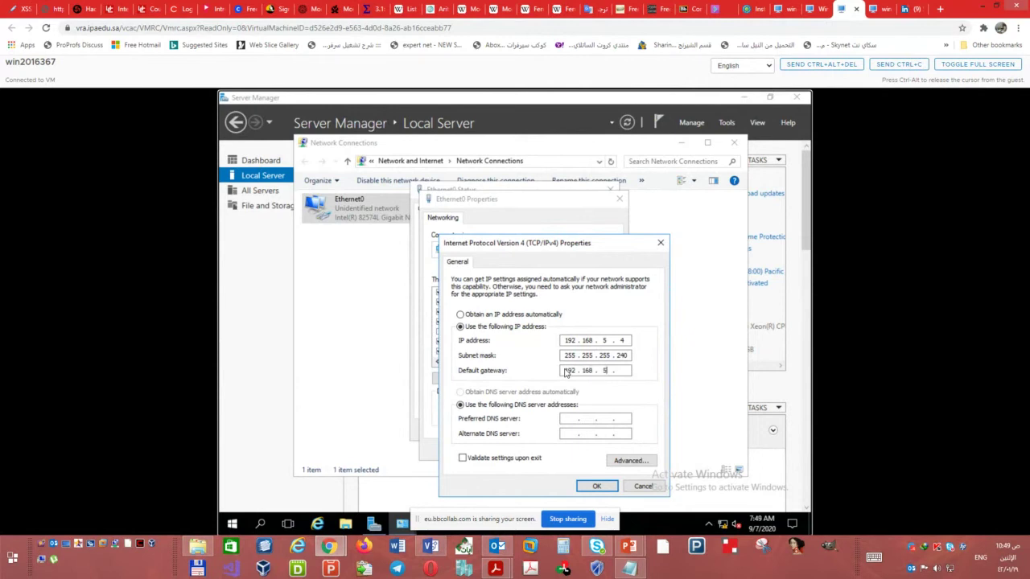
click(569, 419)
text(192 . 168 . 5 . 1)
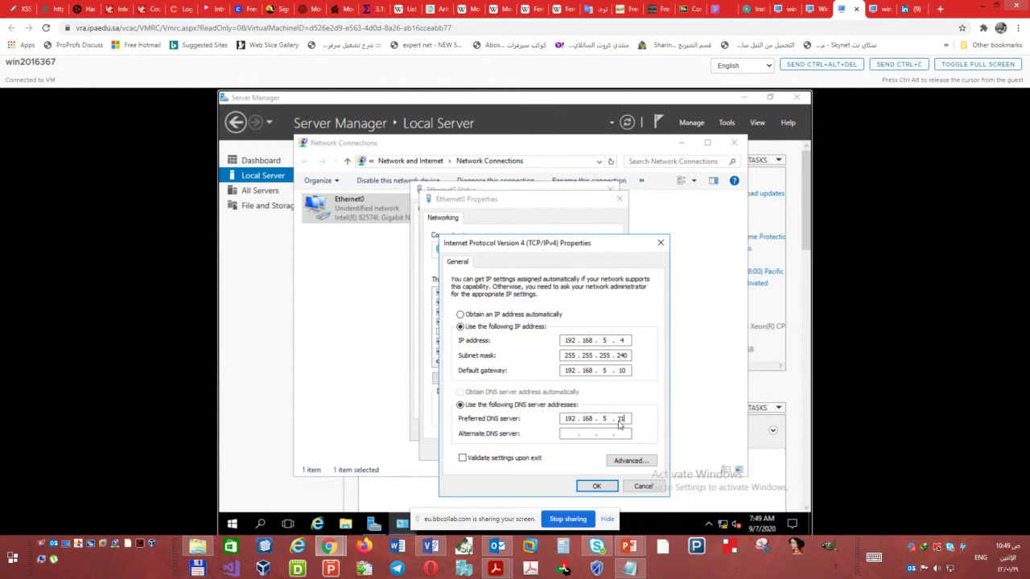
click(595, 488)
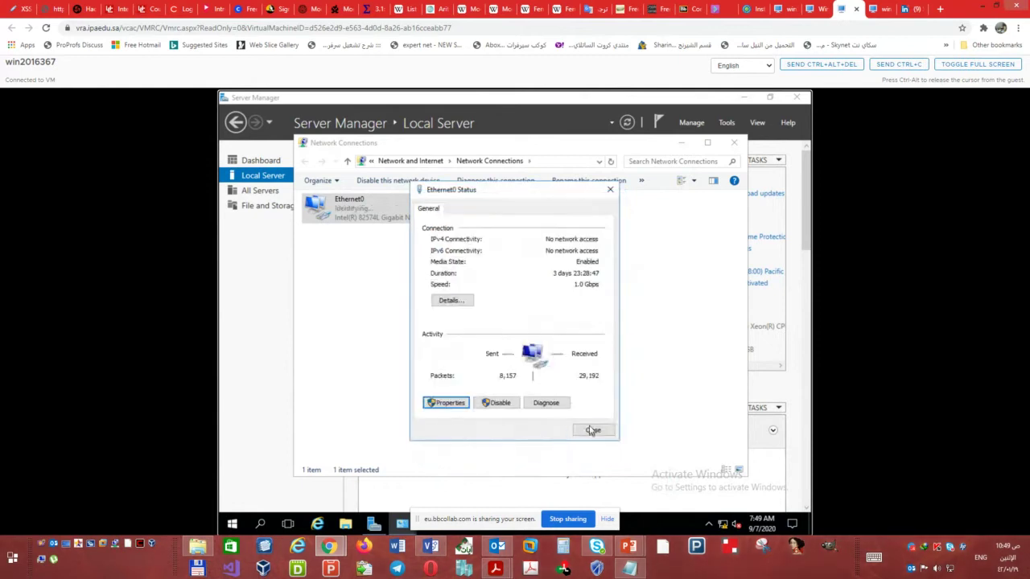
- Close the Ethernet0 windows and allow the PC to be discoverable on the network
click(592, 429)
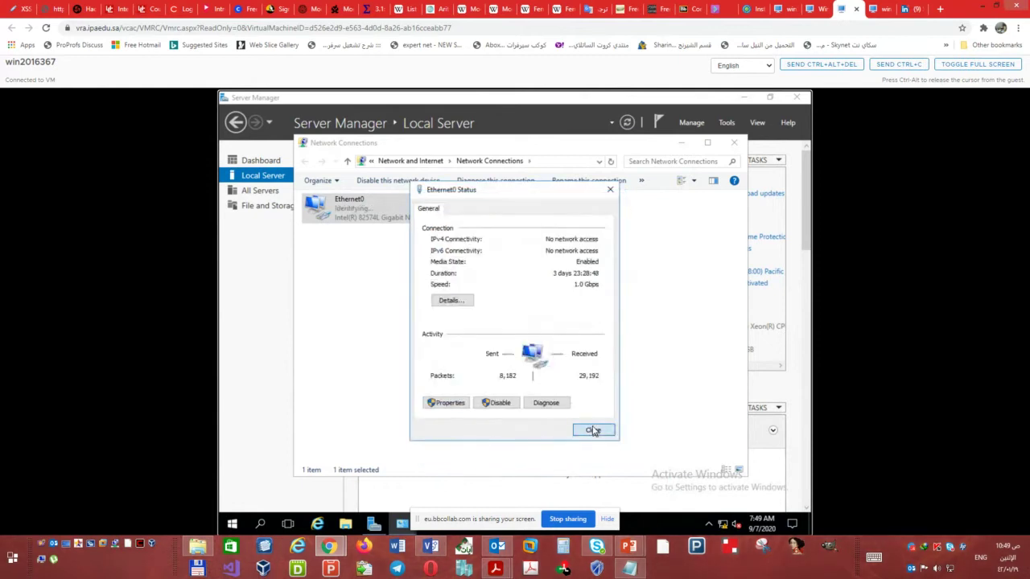
click(734, 144)
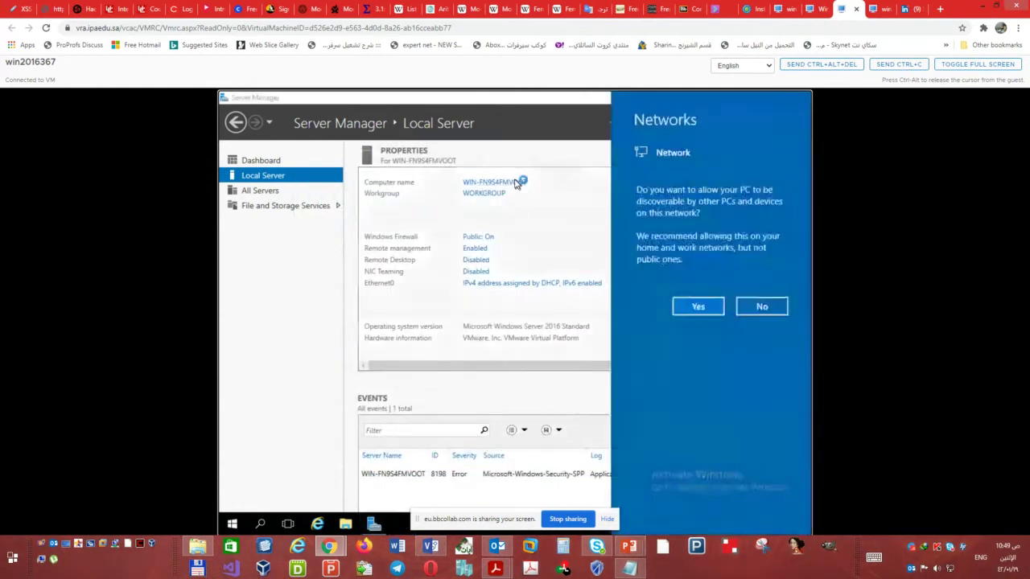
click(697, 306)
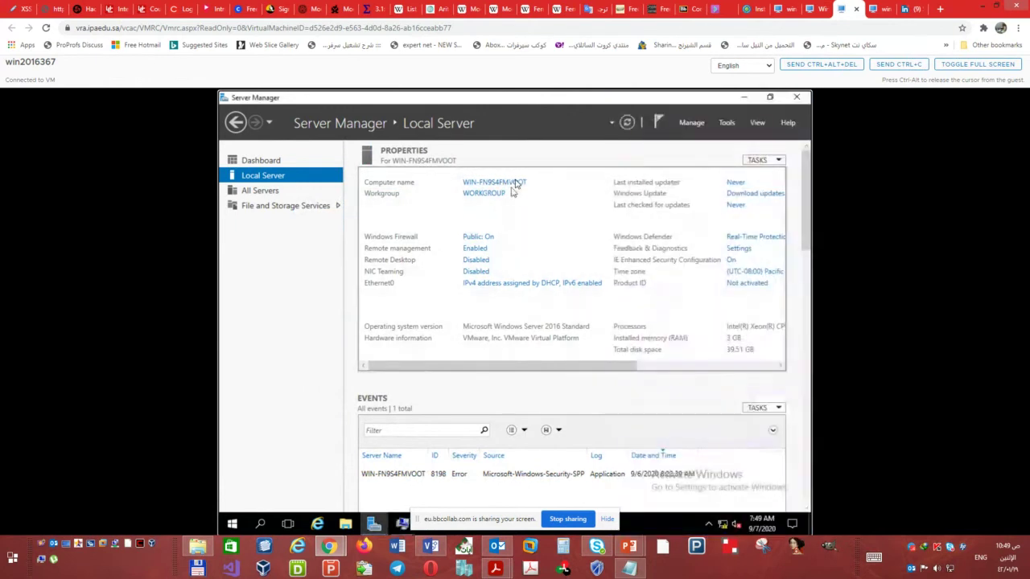
- Rename win2016367 to LON-SRV1 and restart it to apply the name
click(516, 184)
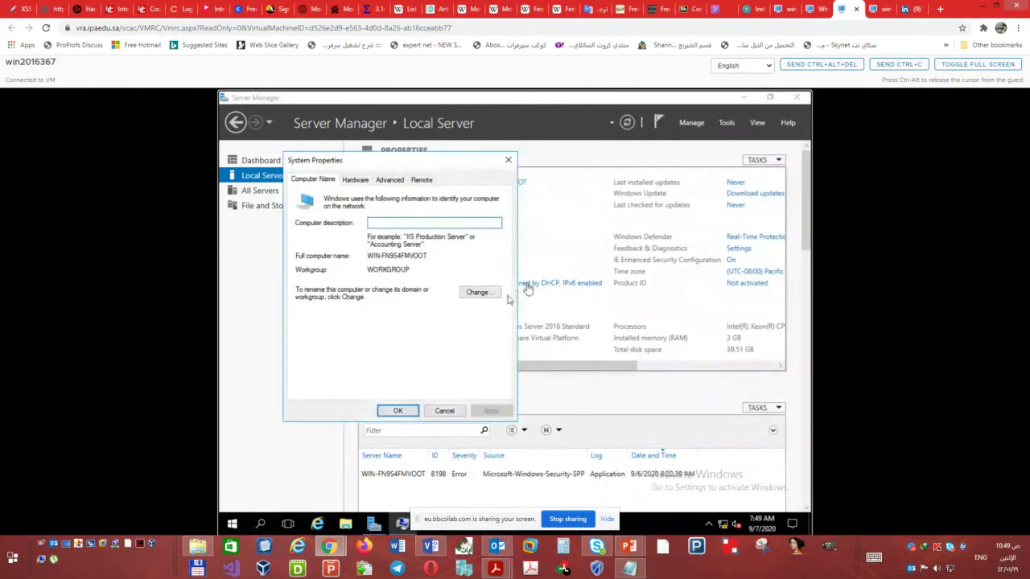
click(481, 293)
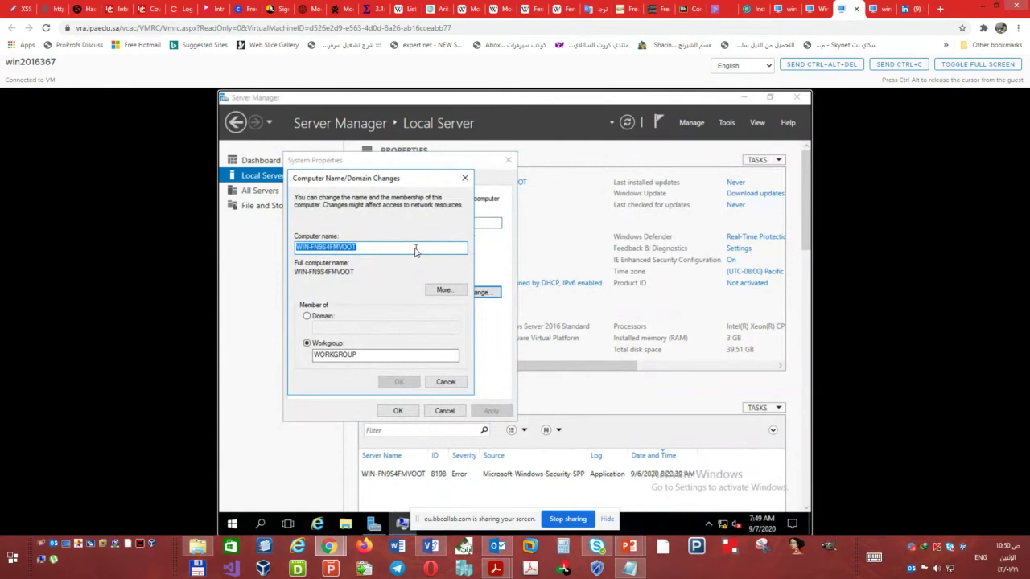
text(LON-SRV1)
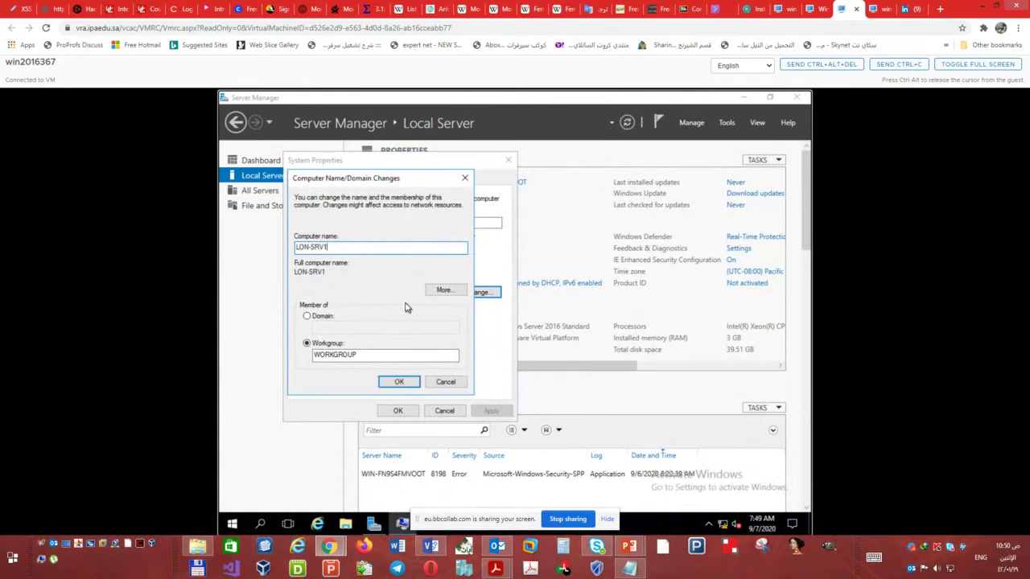
click(397, 385)
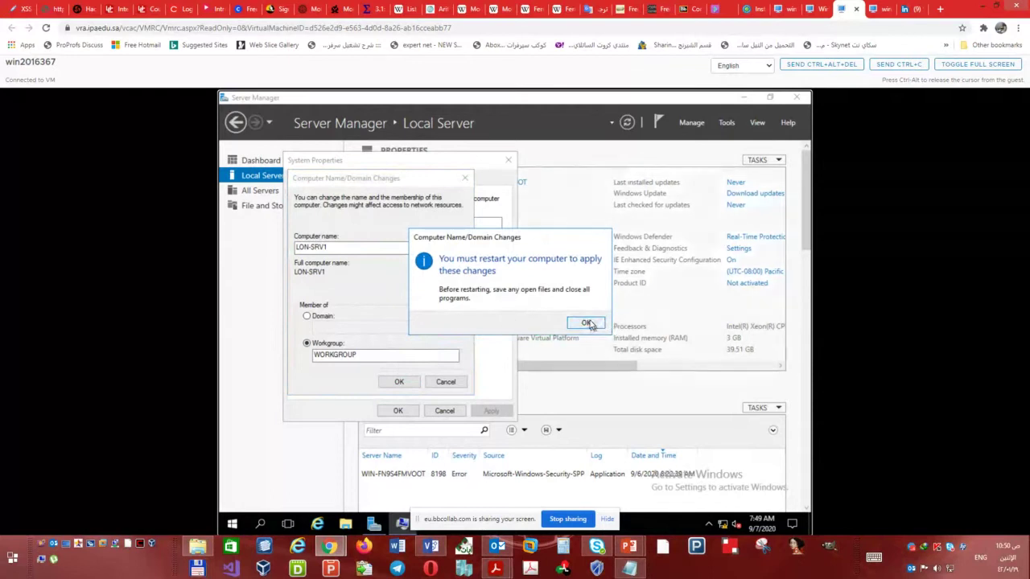
click(587, 323)
click(398, 410)
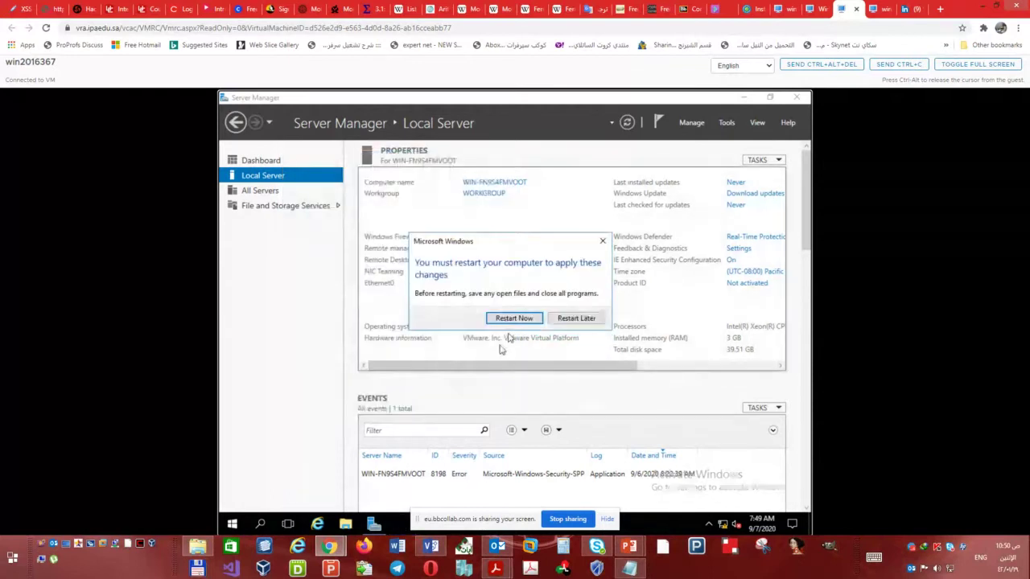
click(515, 319)
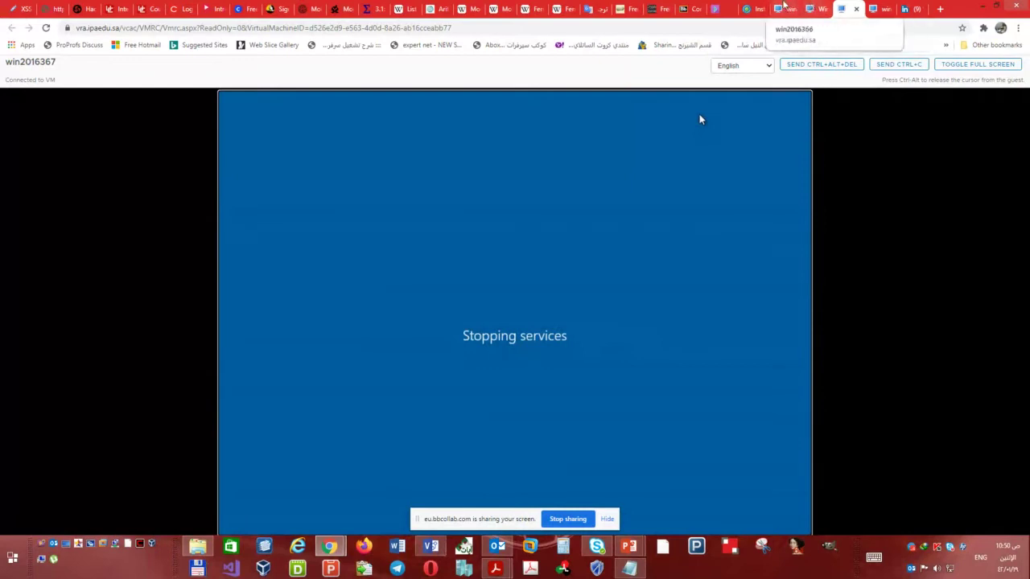
click(783, 7)
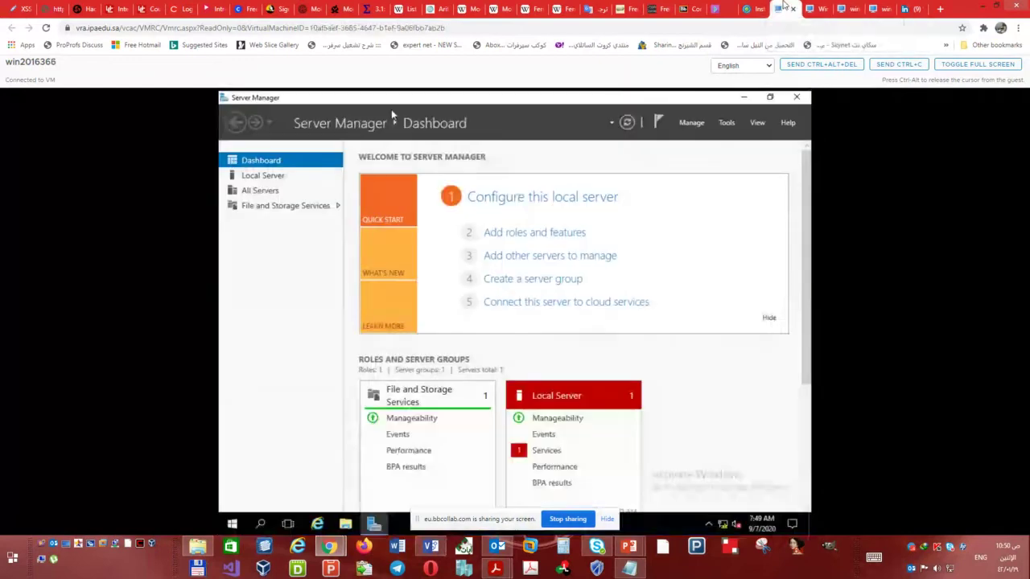
- On win2016366, open Ethernet0's IPv4 properties and select 'Use the following IP address', then bring up the Visio diagram
click(295, 177)
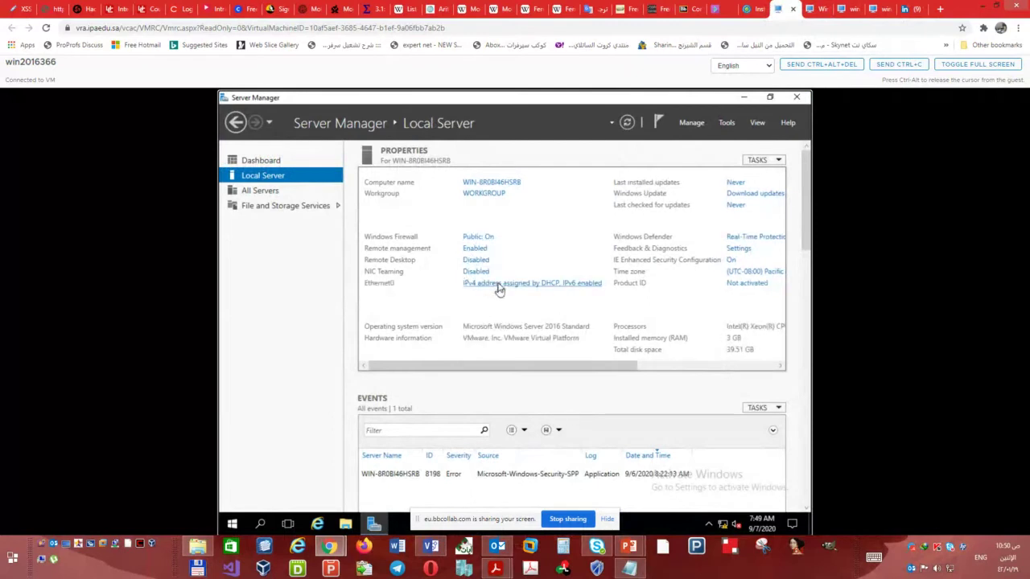
click(498, 287)
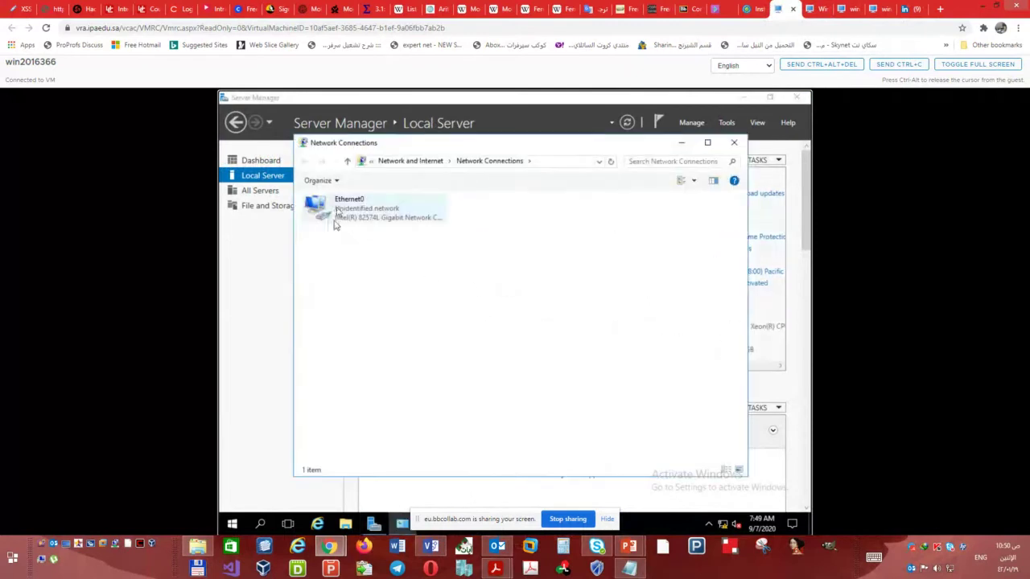
double_click(338, 211)
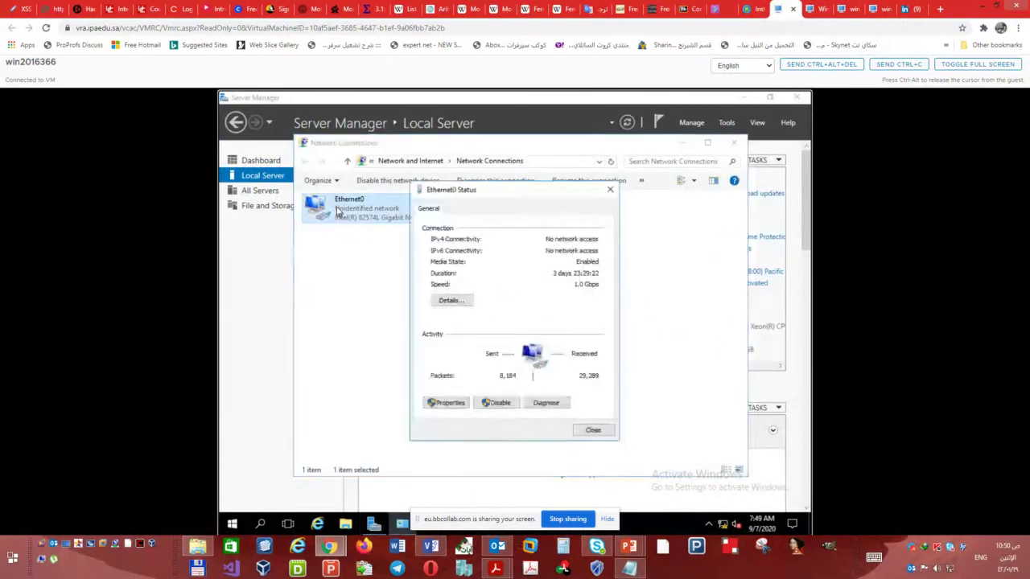
click(451, 403)
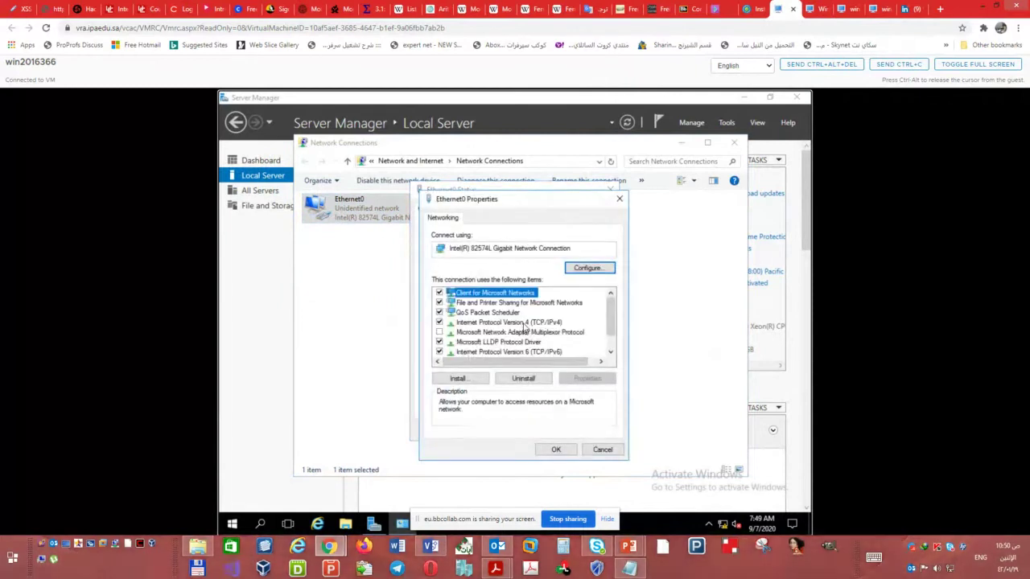
double_click(524, 323)
click(528, 327)
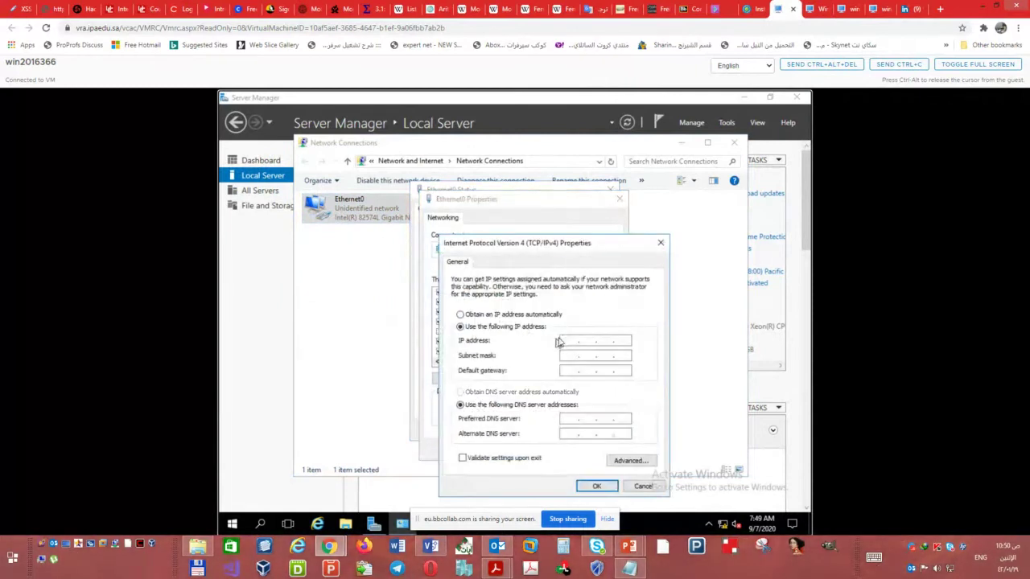
click(431, 547)
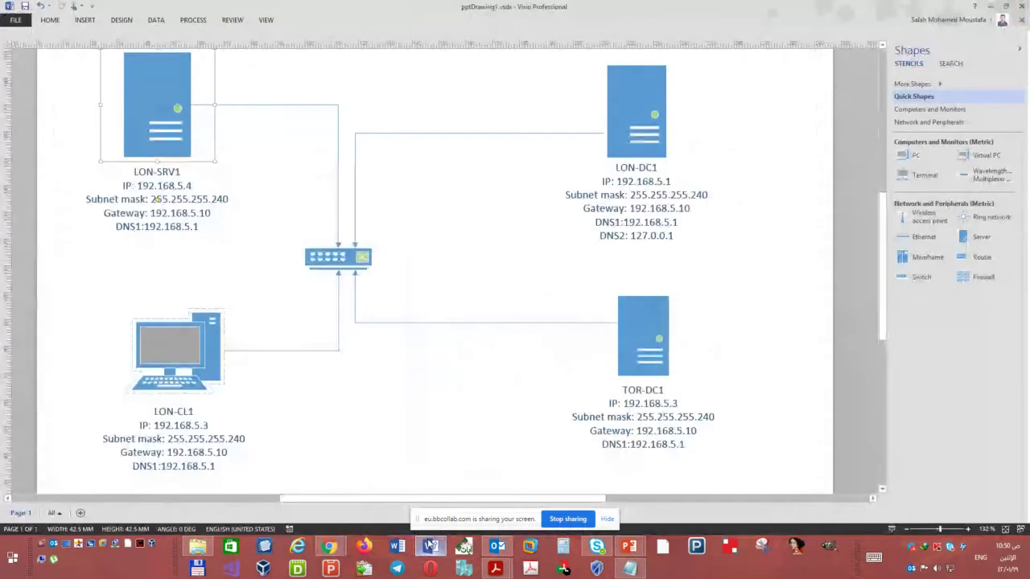
- Check the TOR-DC1 and LON-CL1 shapes in the Visio diagram, then return to the vRA deployment tab
click(431, 547)
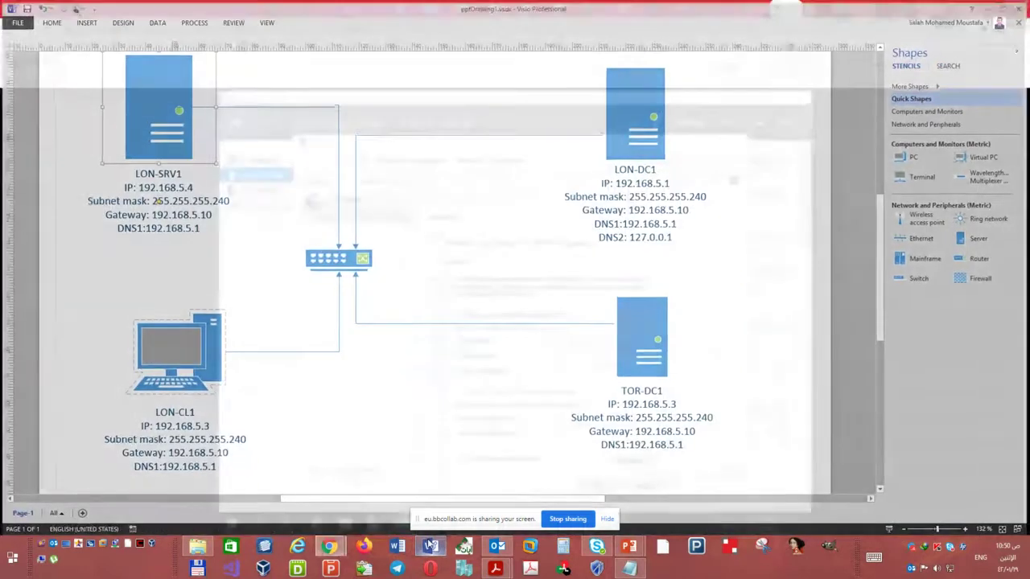
click(433, 547)
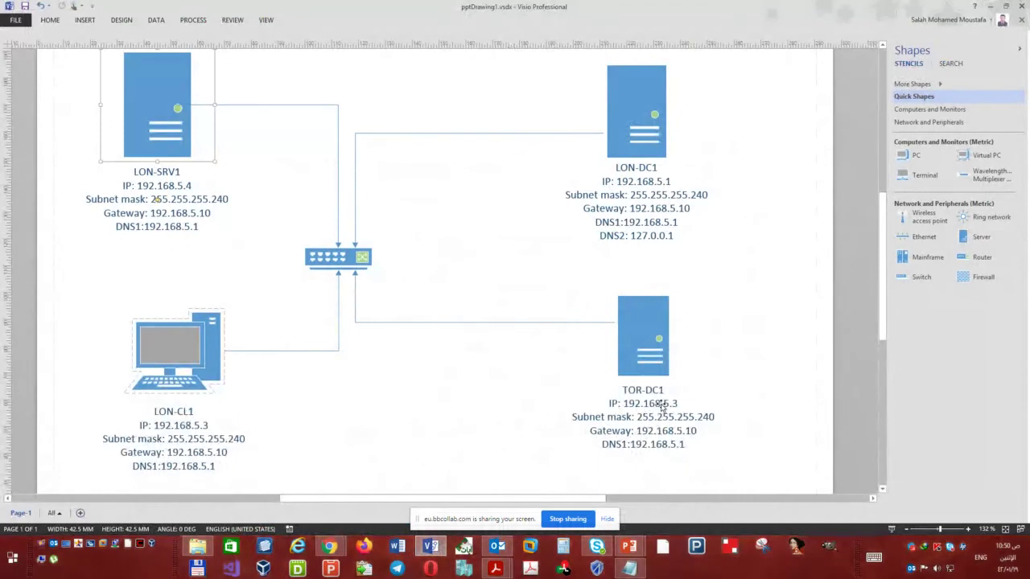
click(656, 414)
click(202, 426)
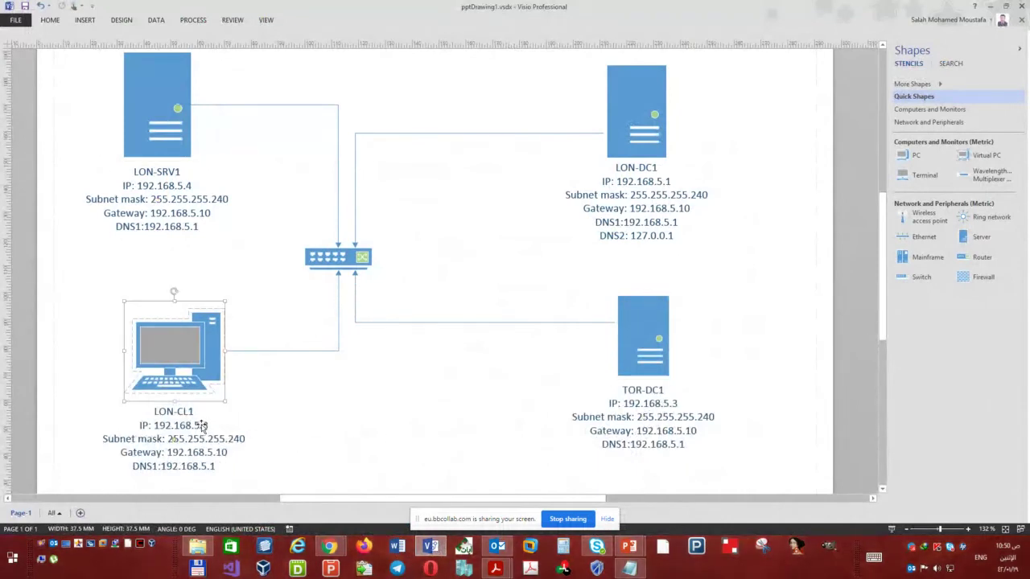
click(329, 547)
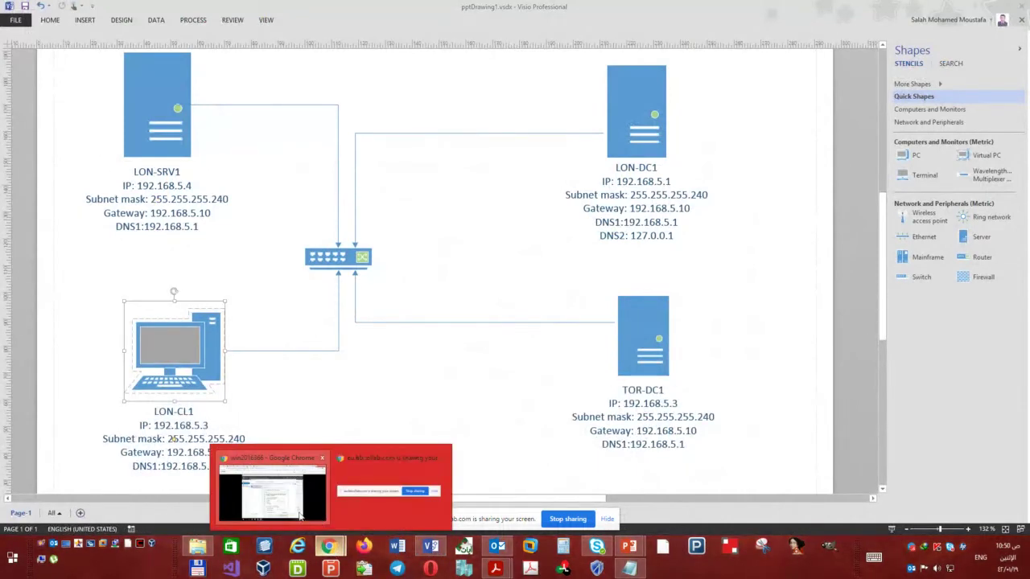
click(301, 515)
key(ctrl+shift+Tab)
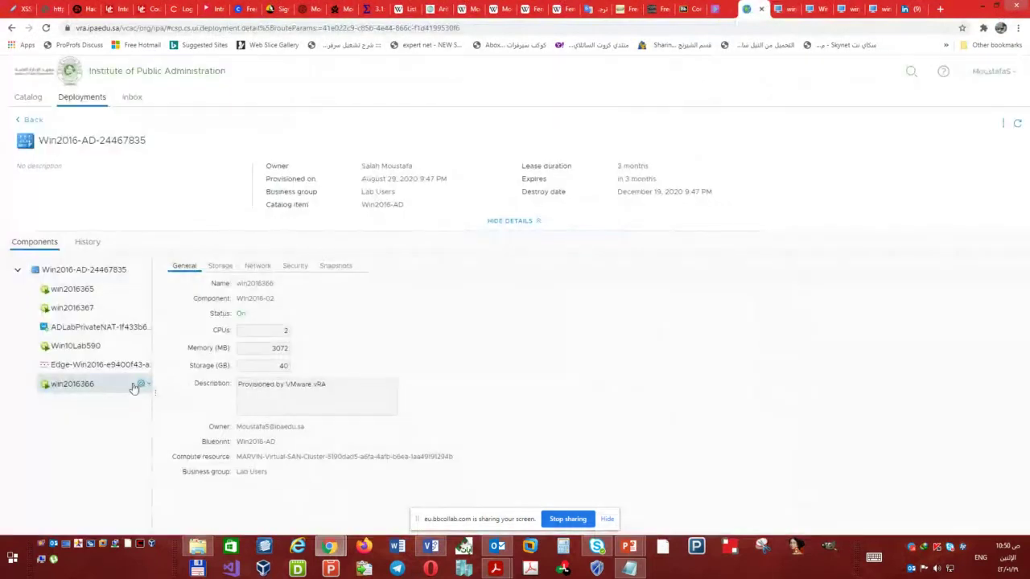
- Read the Network tab addresses of win2016366, Win10Lab590 and win2016365 in the deployment tree
click(256, 265)
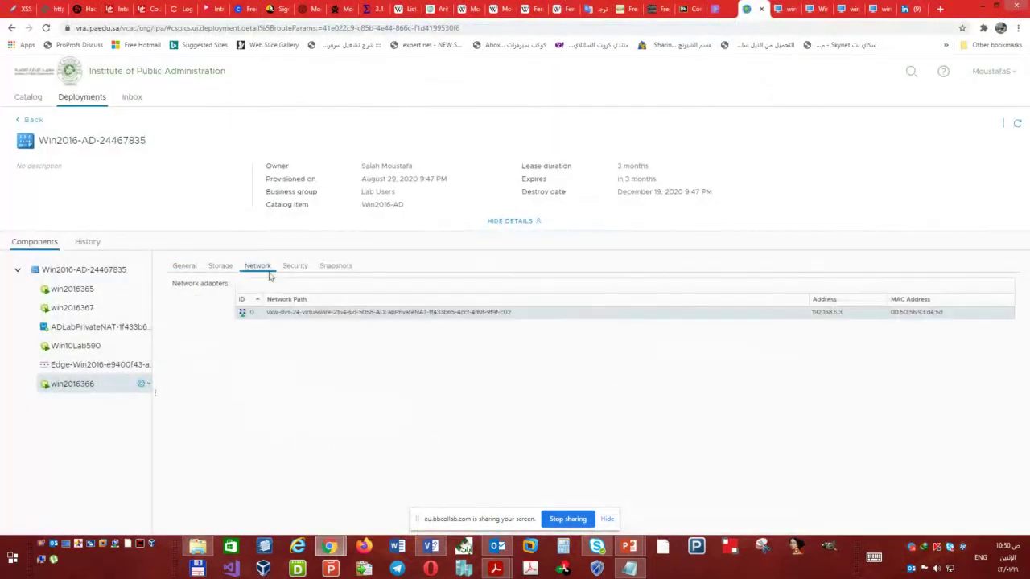
click(83, 348)
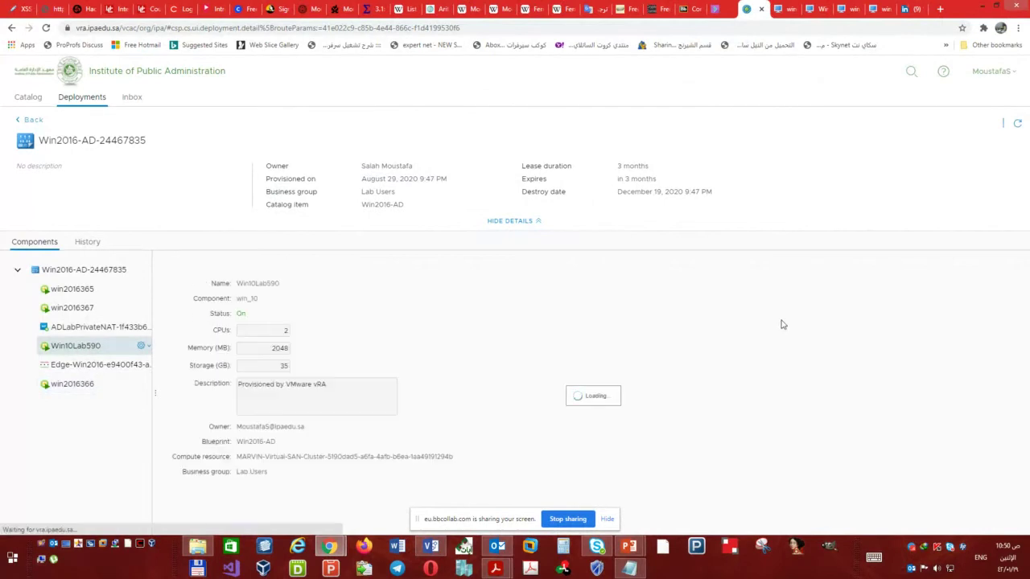
click(266, 269)
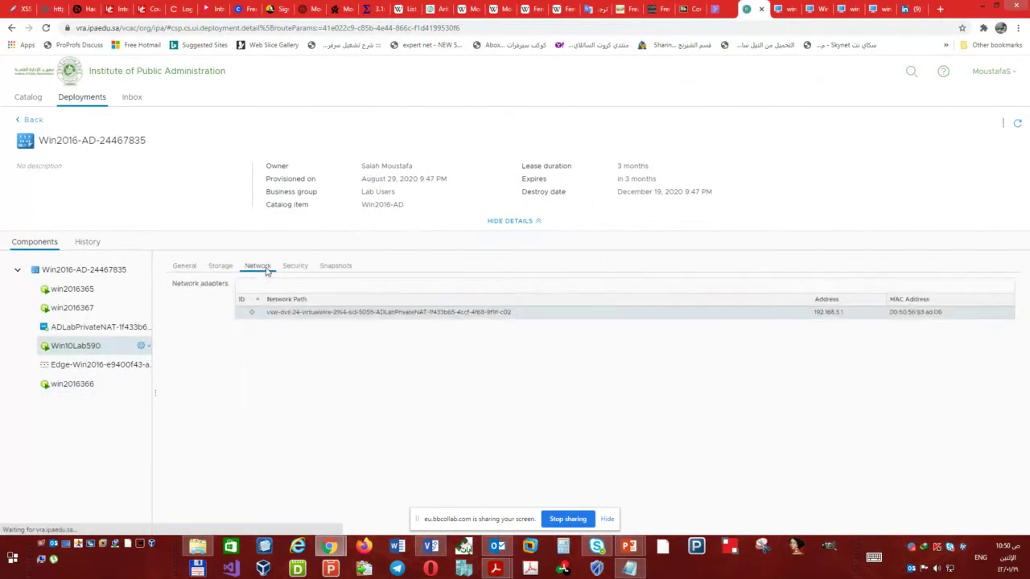
click(98, 290)
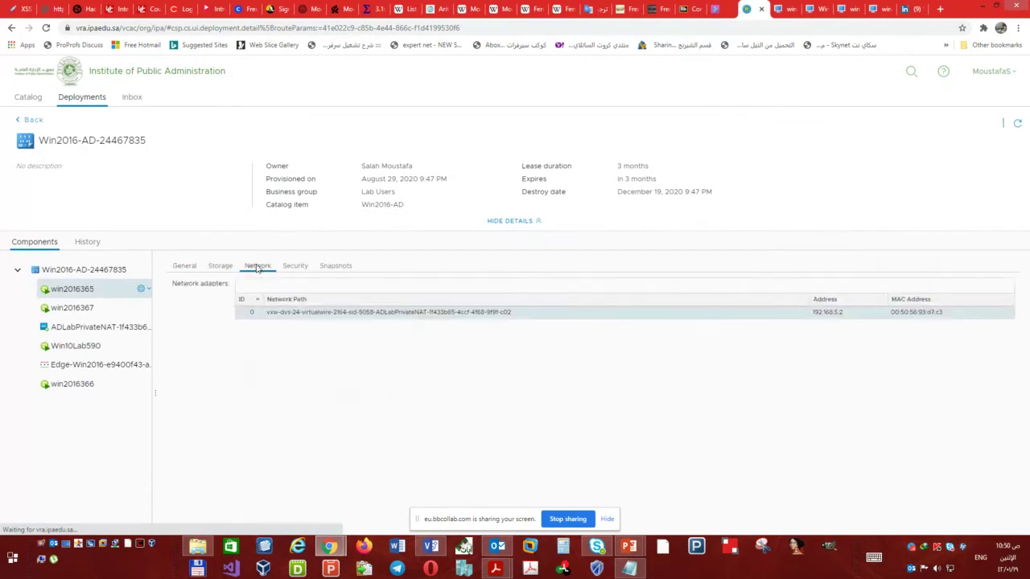
click(103, 345)
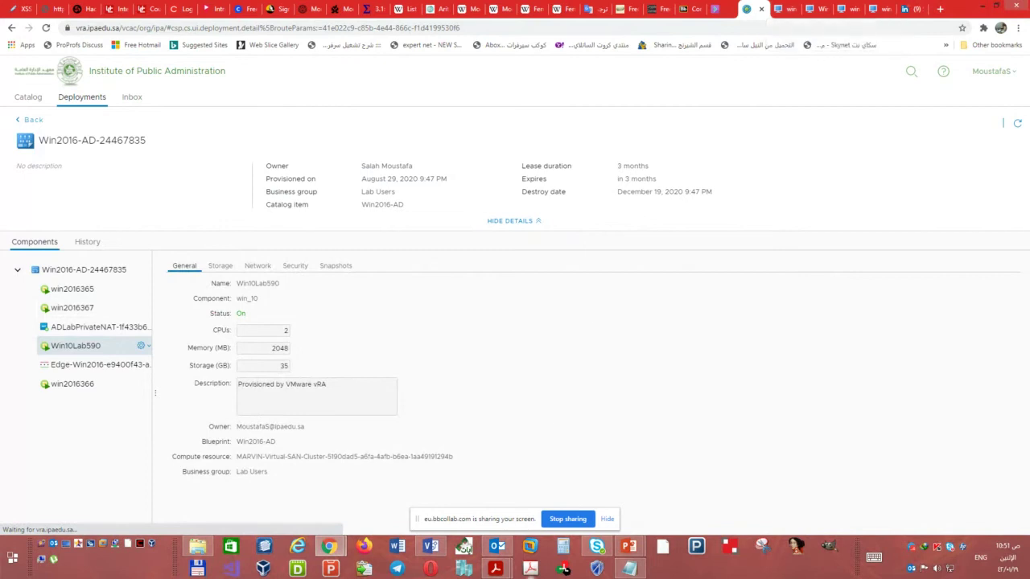
- Edit LON-CL1's label in the Visio diagram so its IP reads 192.168.5.2, then return to Chrome
click(430, 547)
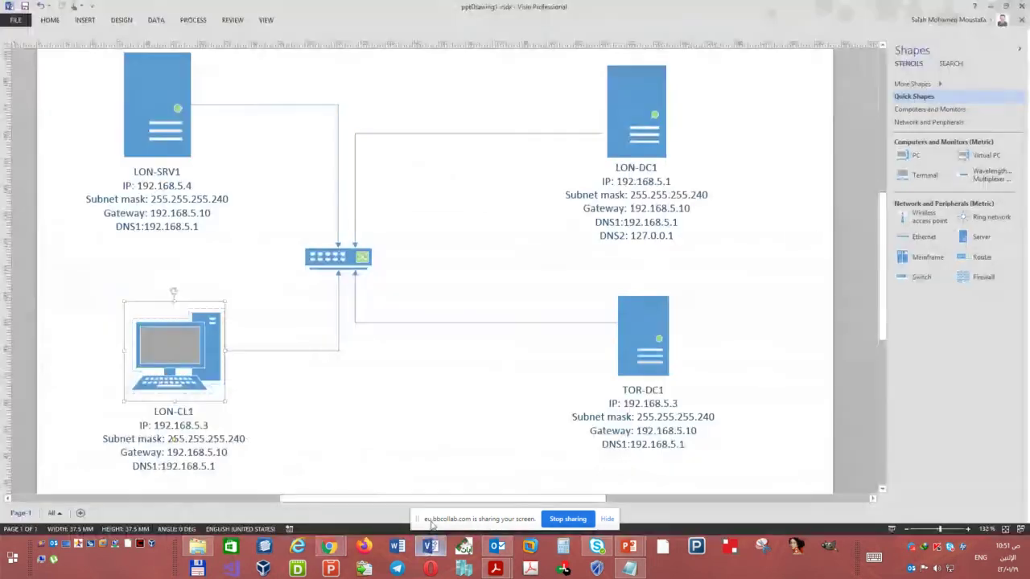
key(Escape)
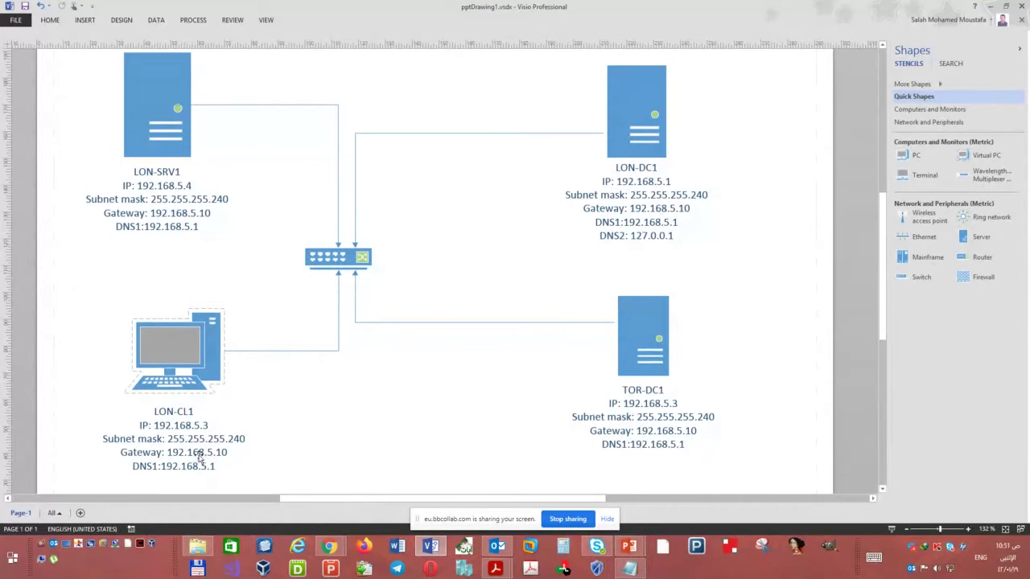
click(181, 427)
double_click(182, 427)
click(204, 426)
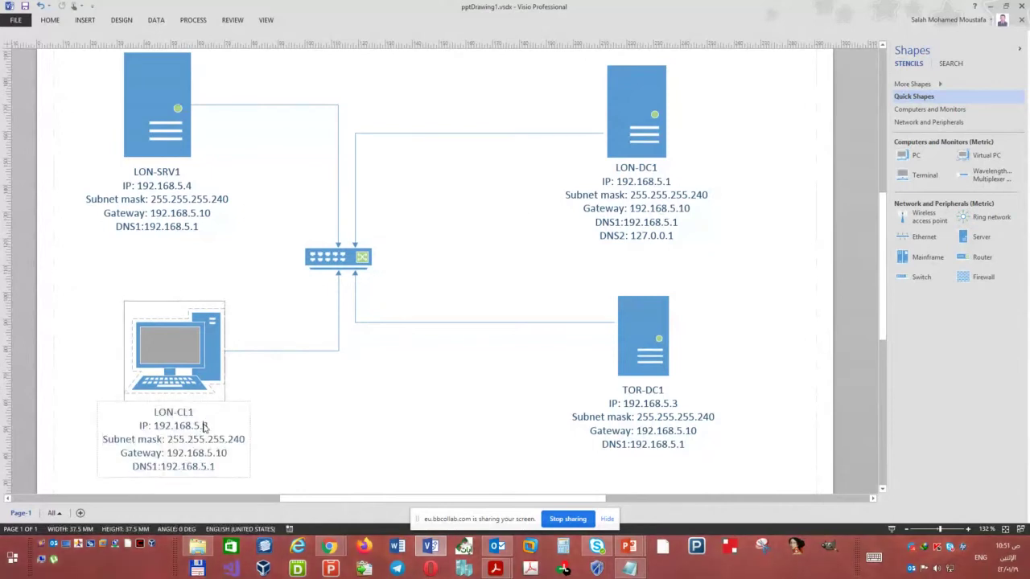
drag(201, 427, 207, 427)
text(2)
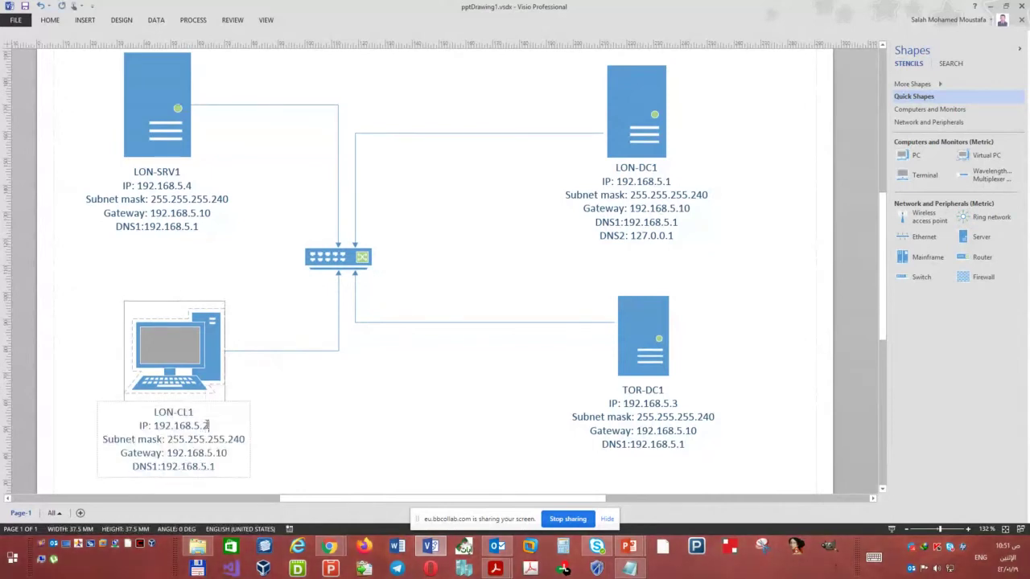
click(331, 388)
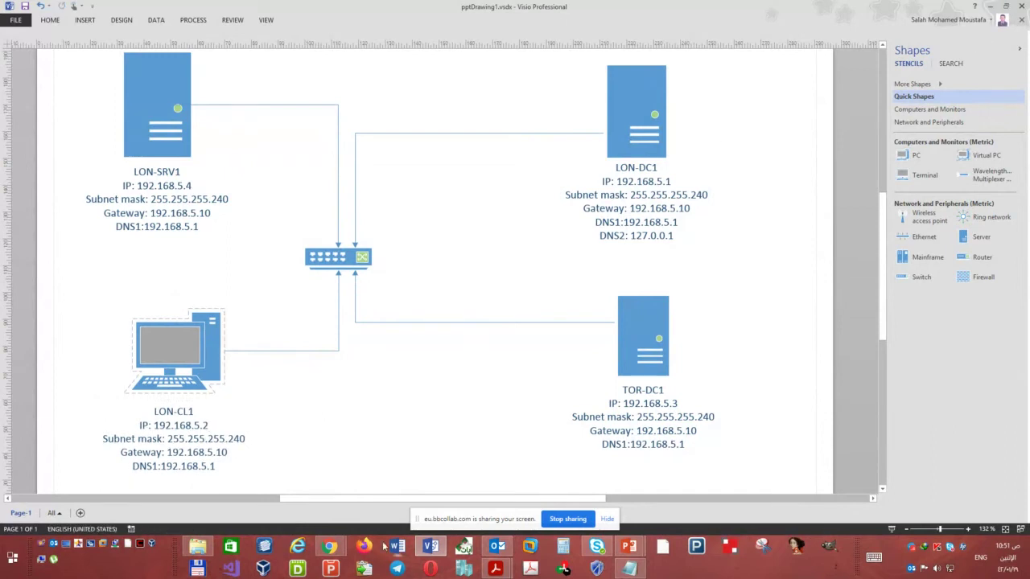
mouse_move(330, 547)
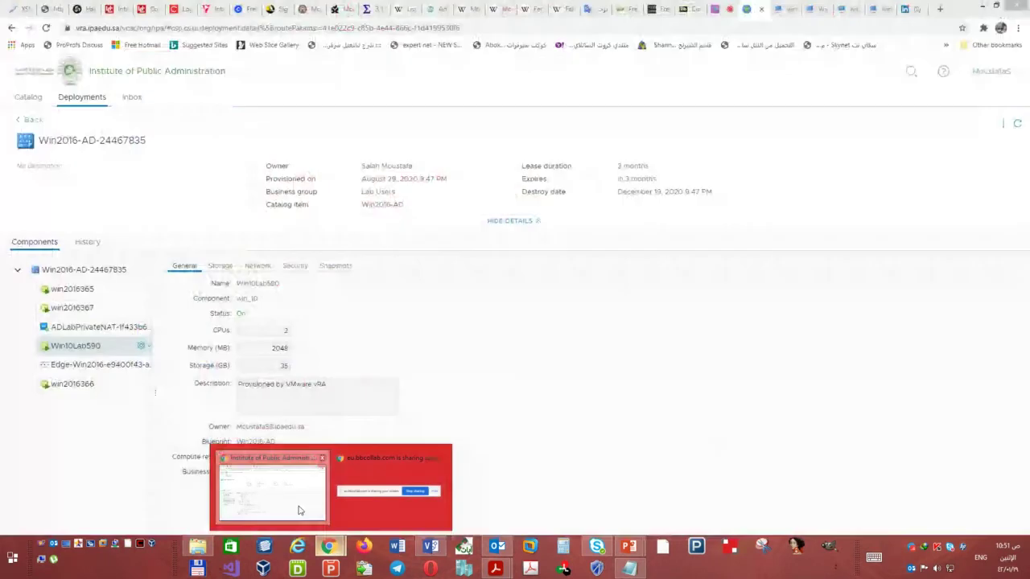
click(372, 505)
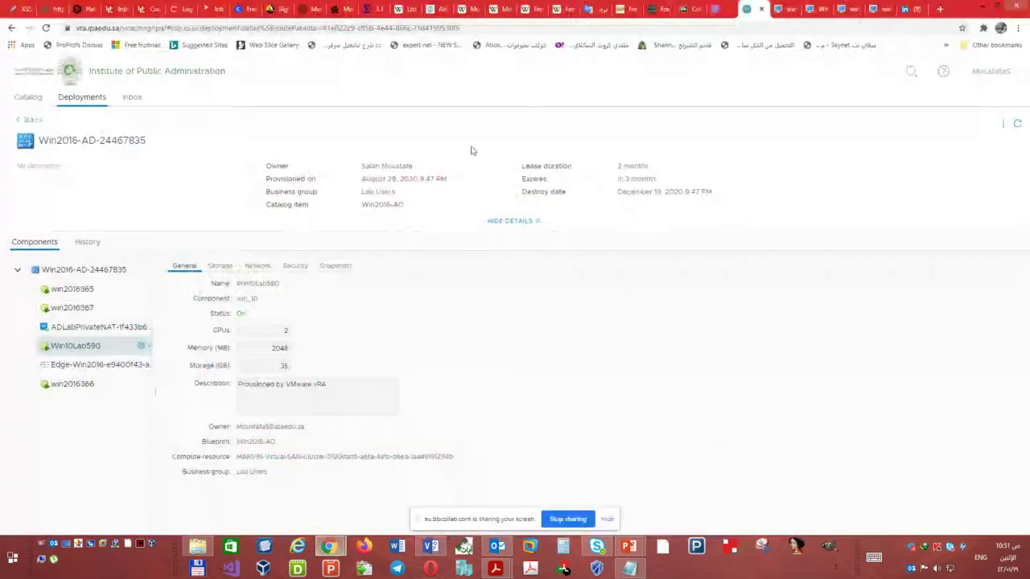
- Give win2016366 static IP 192.168.5.3, mask 255.255.255.240, gateway 192.168.5.10, DNS 192.168.5.1, and close the network windows
click(779, 9)
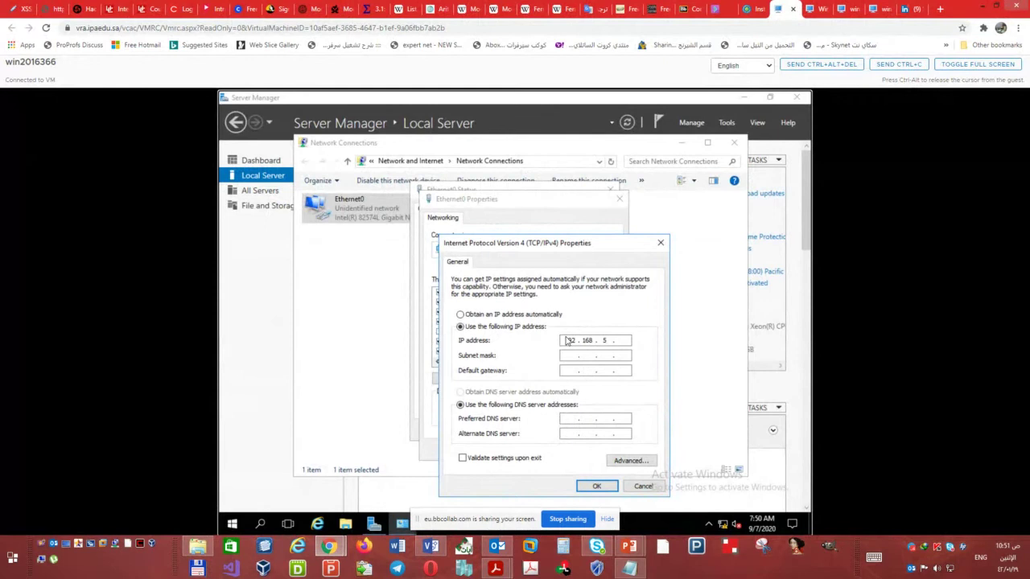
key(Tab)
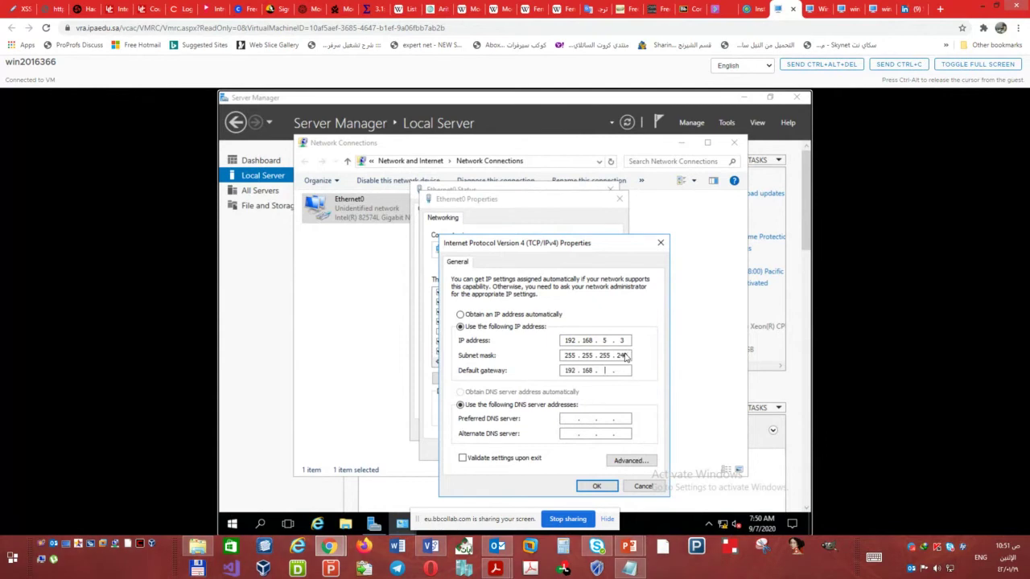
key(Tab)
key(Tab)
click(596, 486)
click(555, 448)
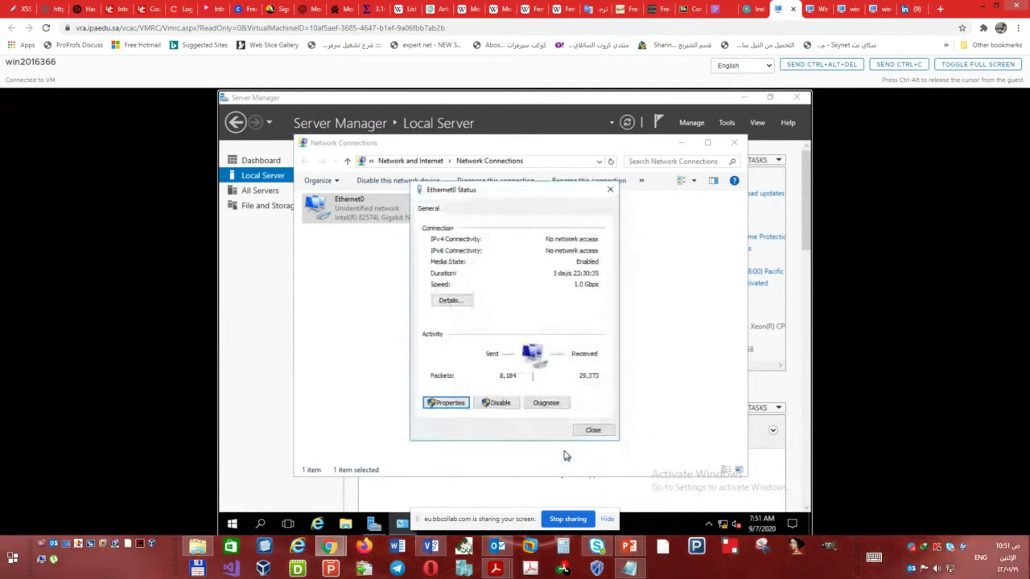
click(593, 430)
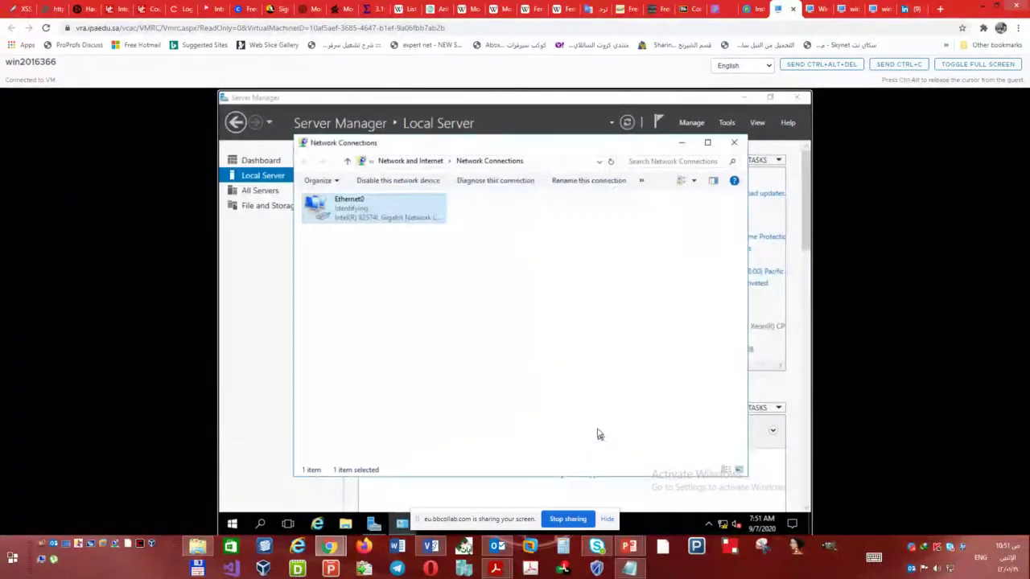
click(733, 142)
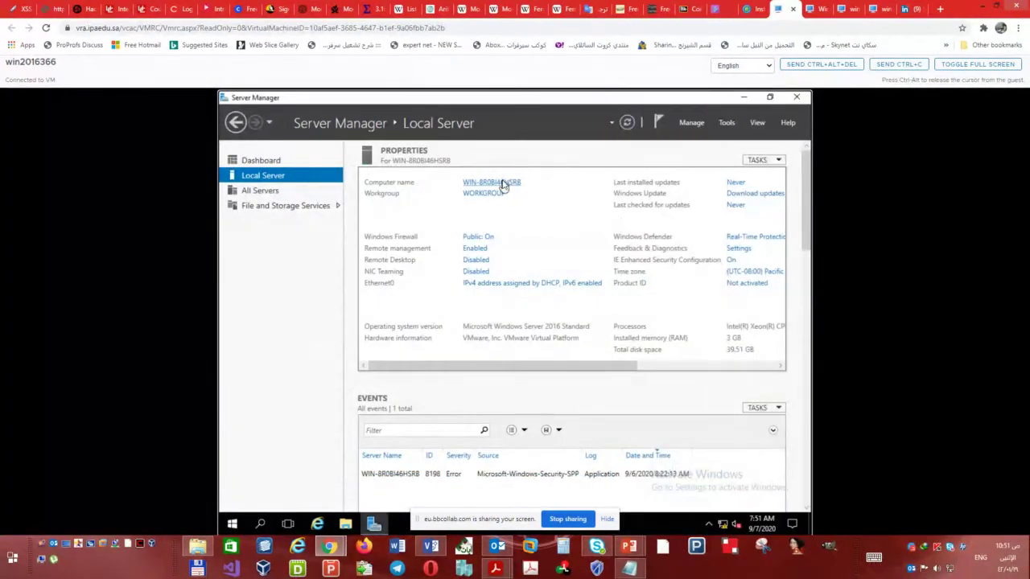
- Rename the win2016366 computer to TOR-DC1 and restart it now, then move to the Win10Lab590 tab
click(502, 185)
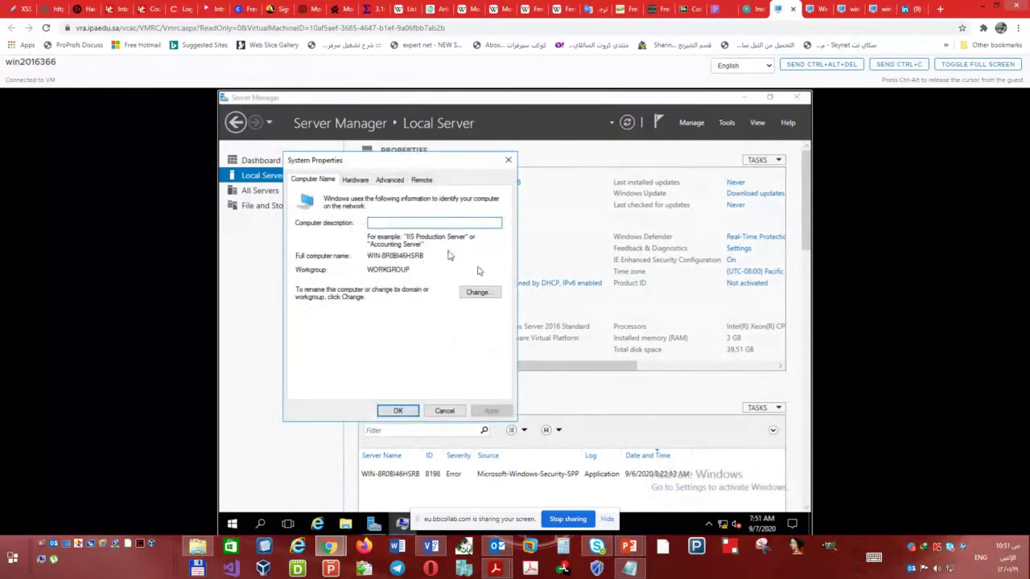
click(491, 294)
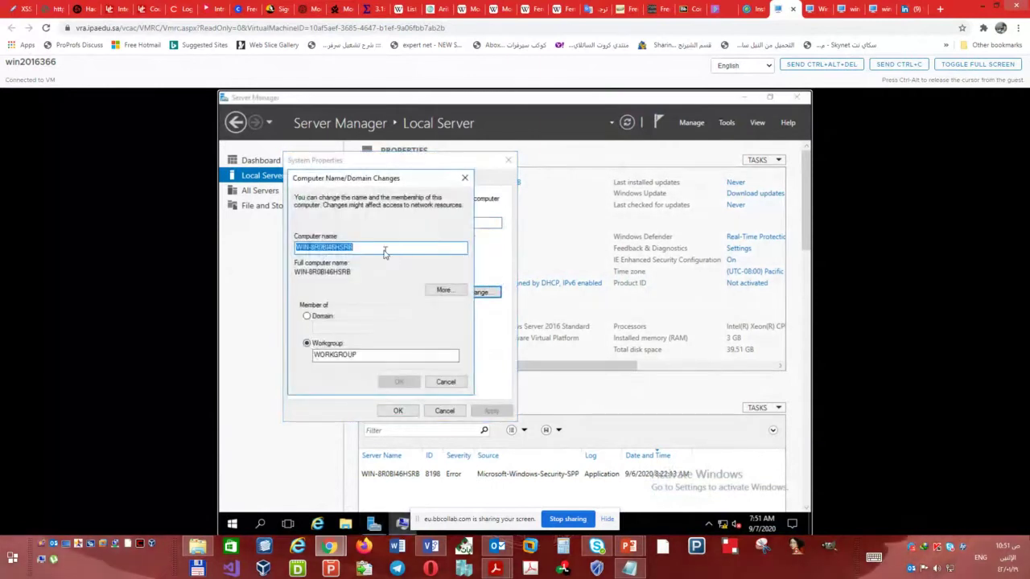
text(TOR-D)
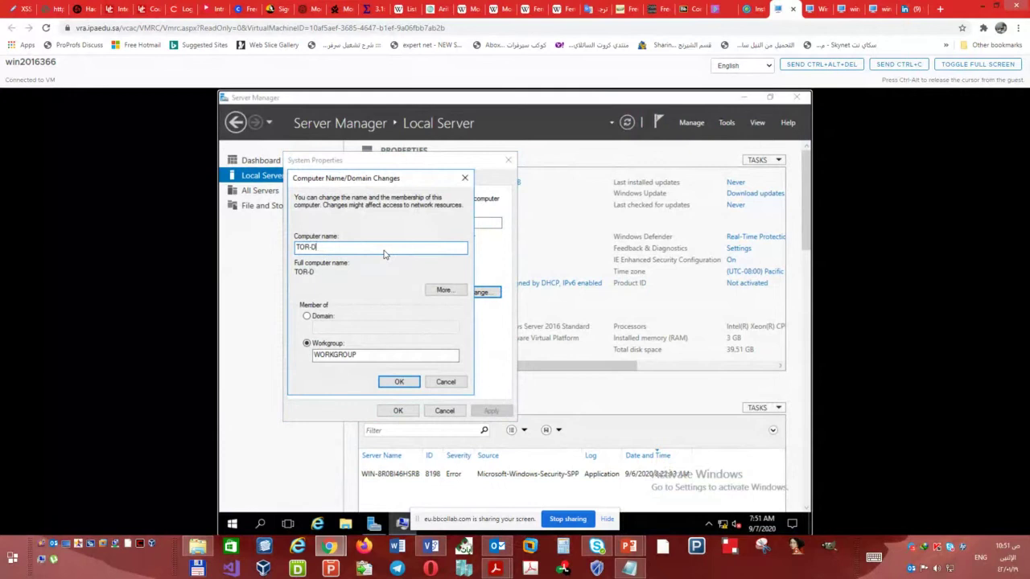
text(C1)
click(399, 383)
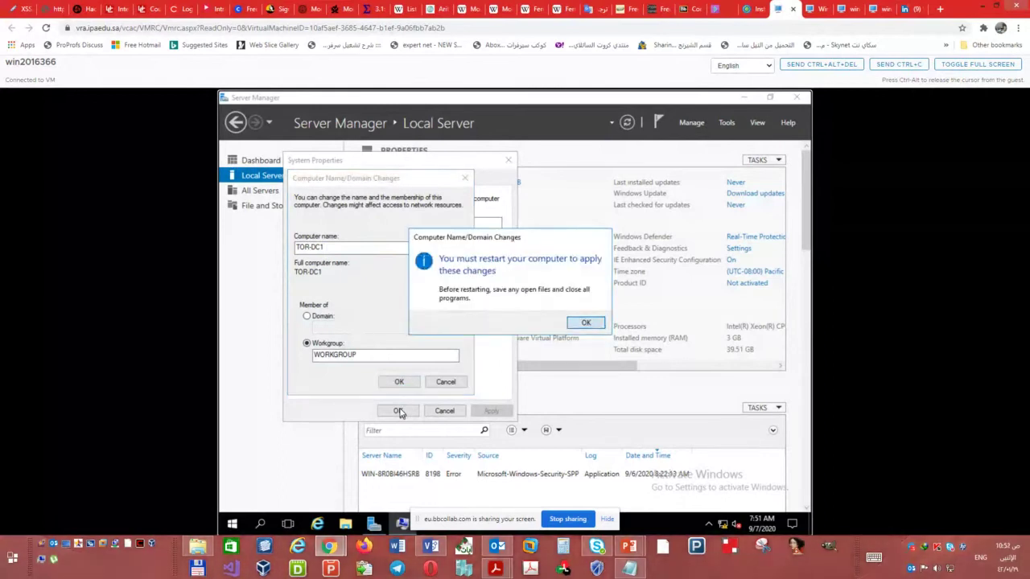
key(Return)
click(397, 411)
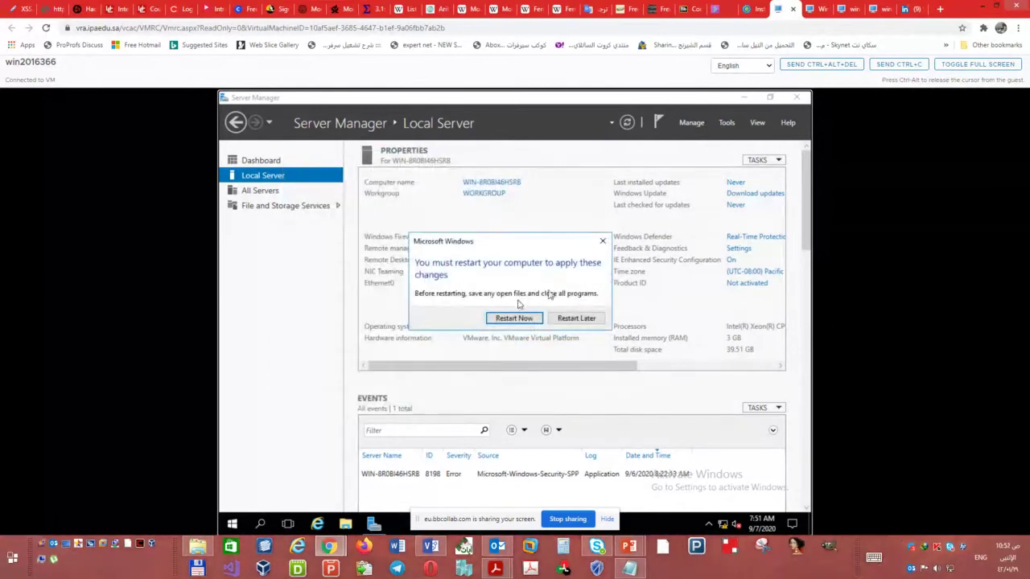
click(513, 317)
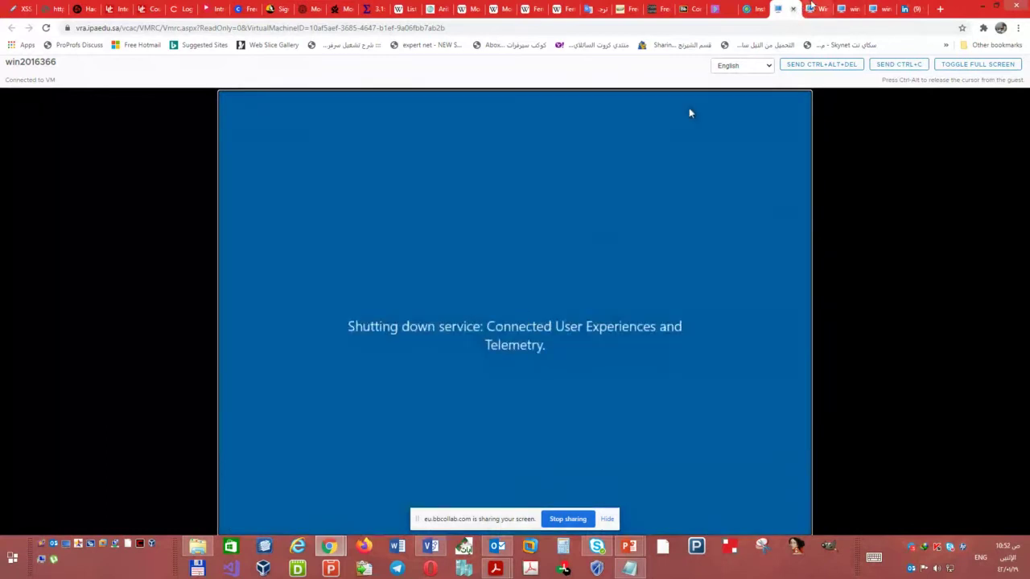
click(813, 6)
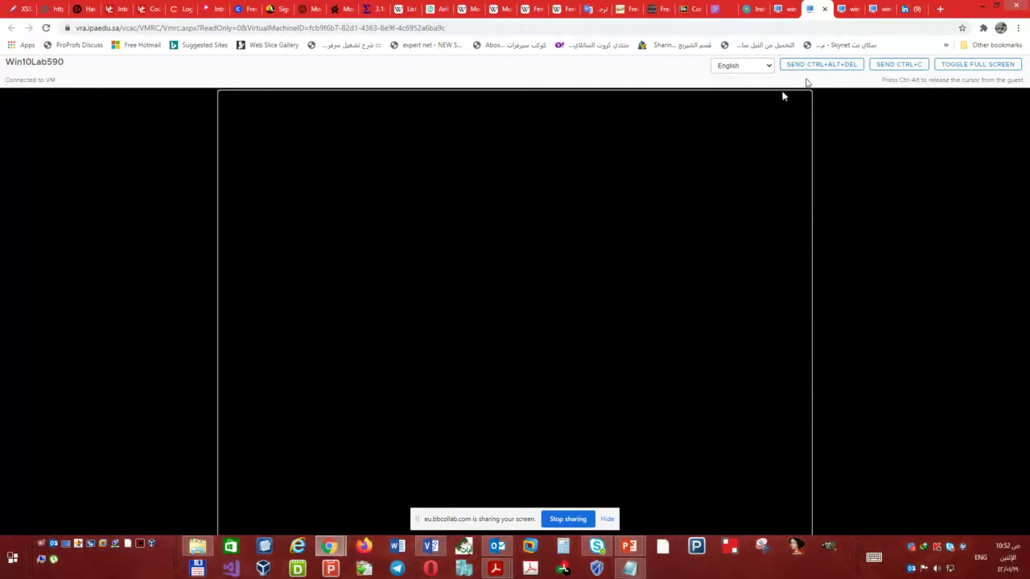
- Get Win10Lab590 to its desktop and open Network Connections from the Network and Sharing Center
click(813, 64)
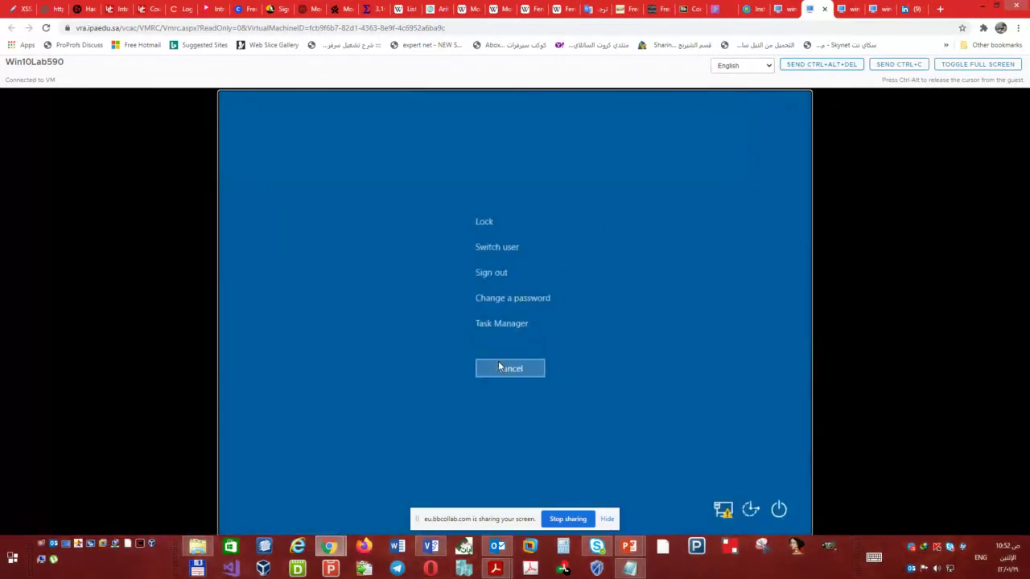
click(500, 367)
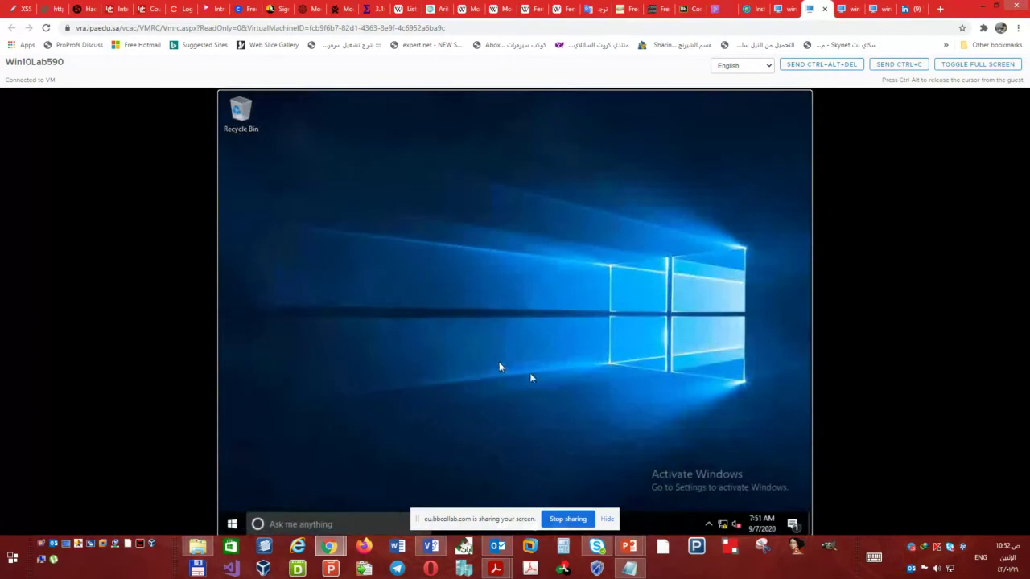
right_click(723, 524)
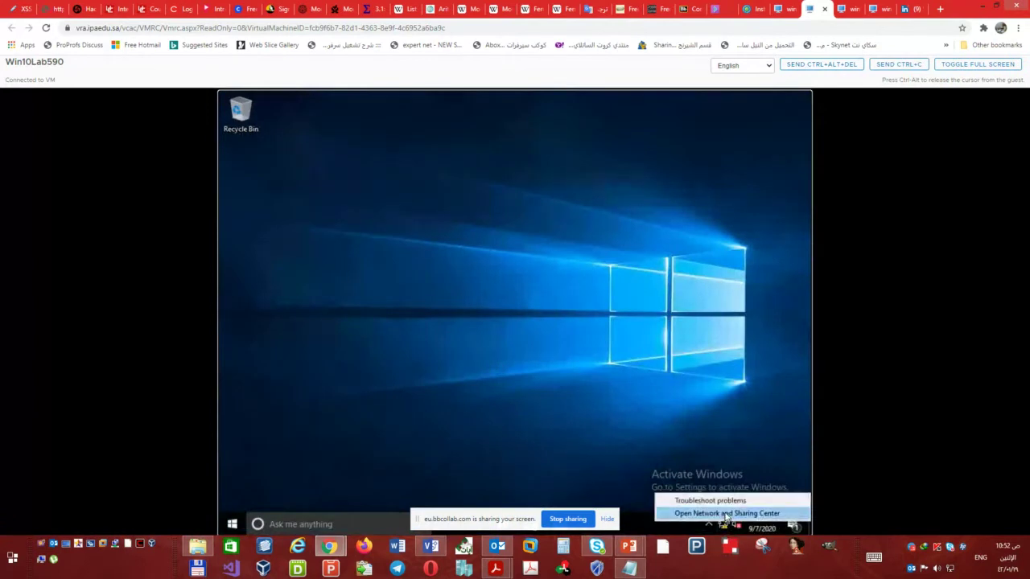
click(725, 511)
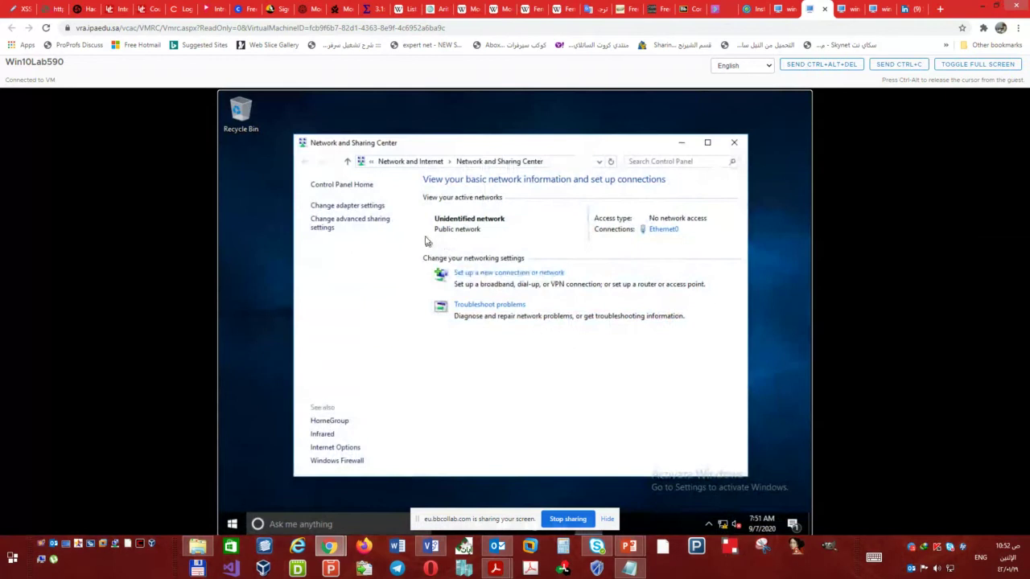
click(367, 208)
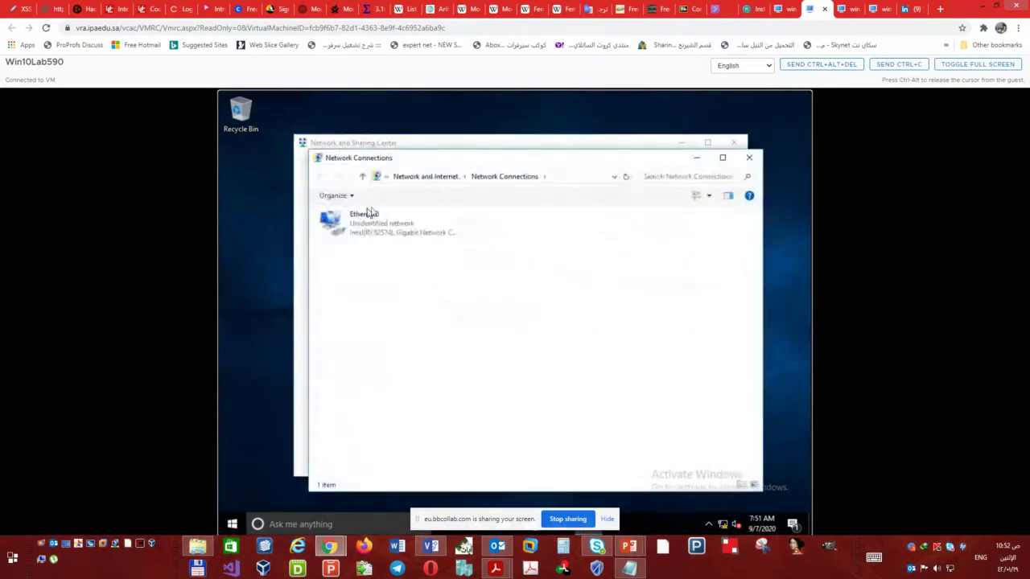
- In Win10Lab590's Ethernet0 IPv4 settings, enter static IP 192.168.5.2, mask 255.255.255.240, gateway and DNS
click(359, 226)
double_click(358, 229)
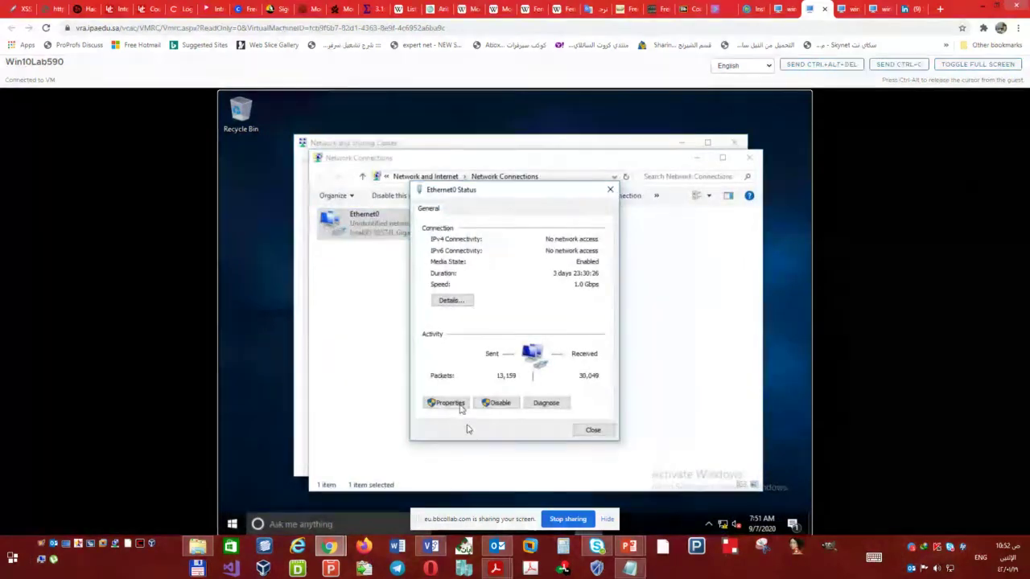
click(448, 403)
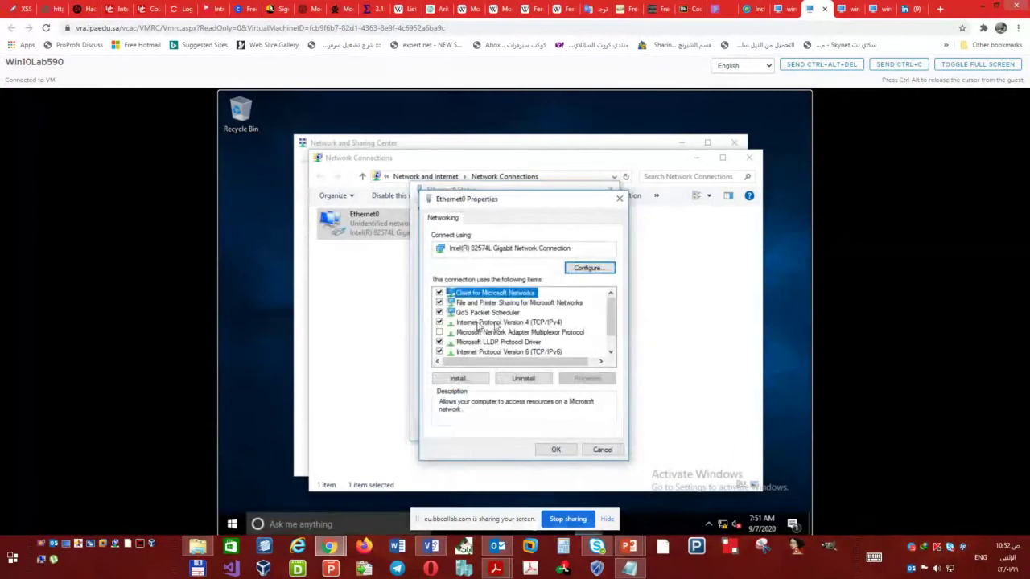
double_click(499, 323)
click(515, 327)
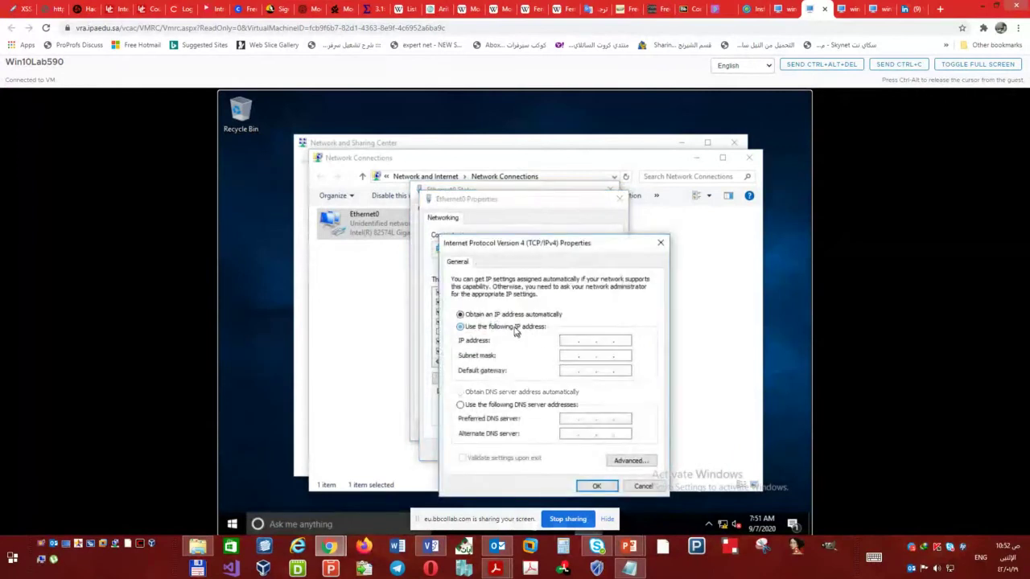
text(192.168.5.)
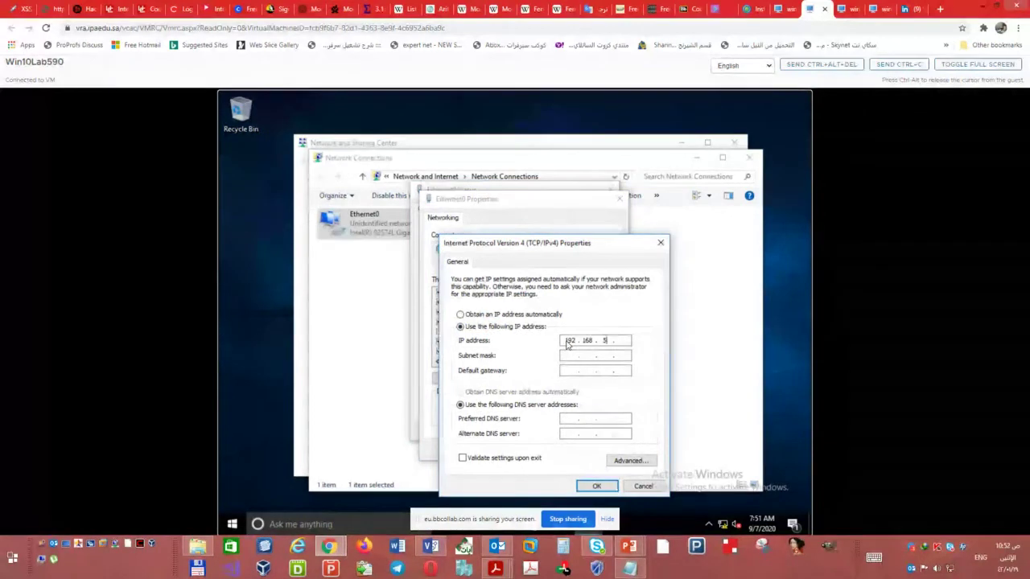
text(2)
key(Tab)
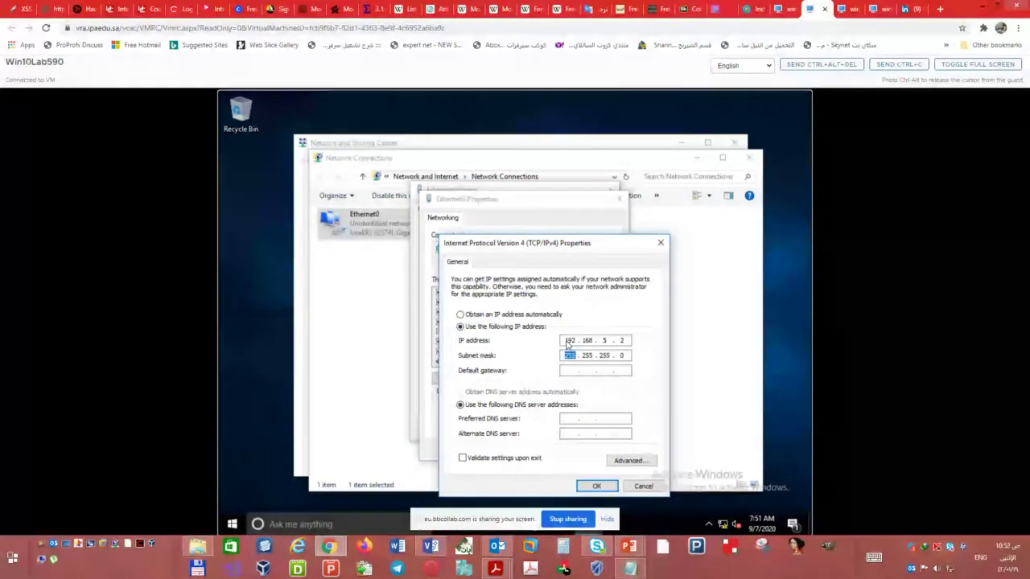
click(621, 356)
text(2)
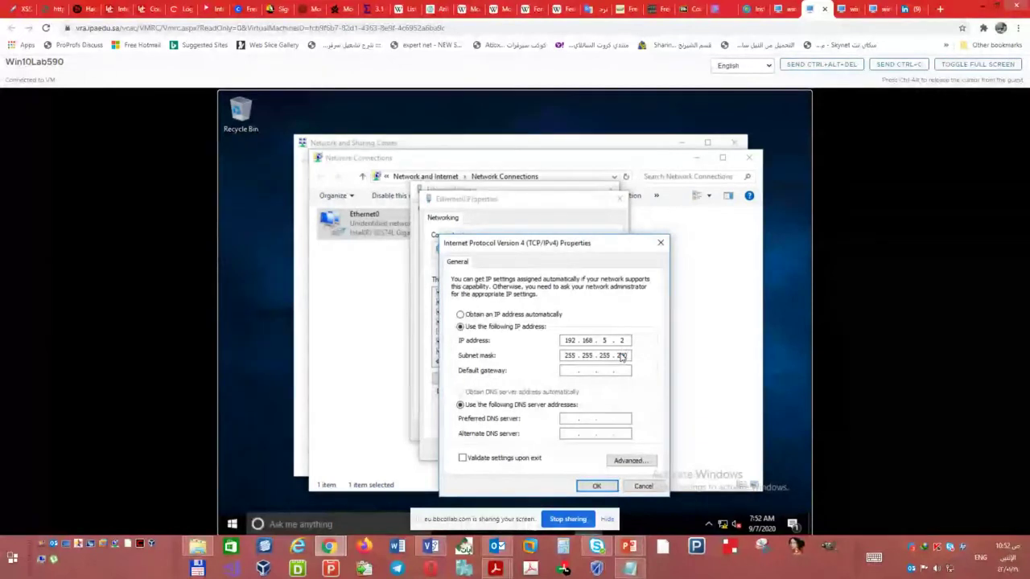
text(192168.5.10)
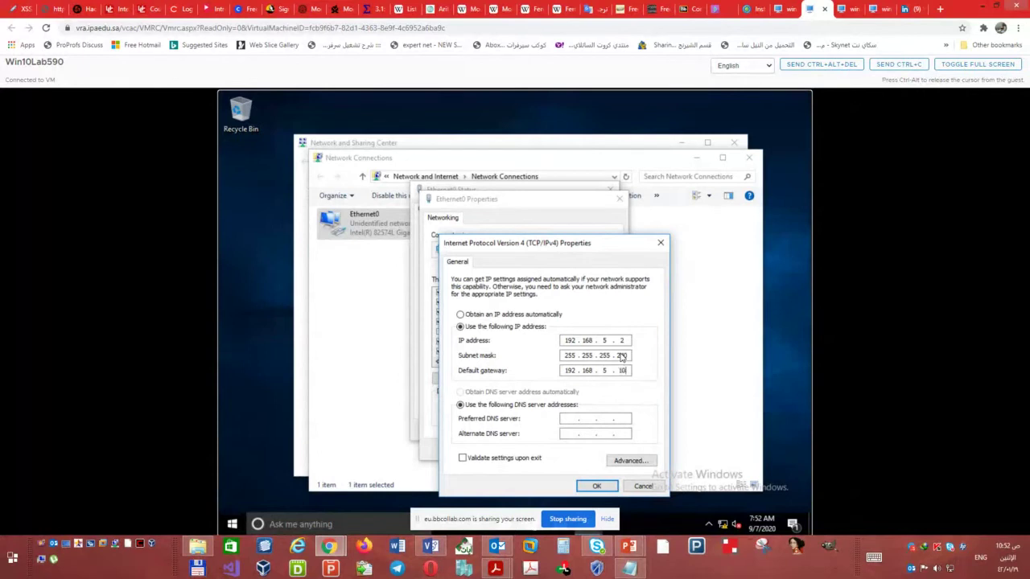
click(570, 420)
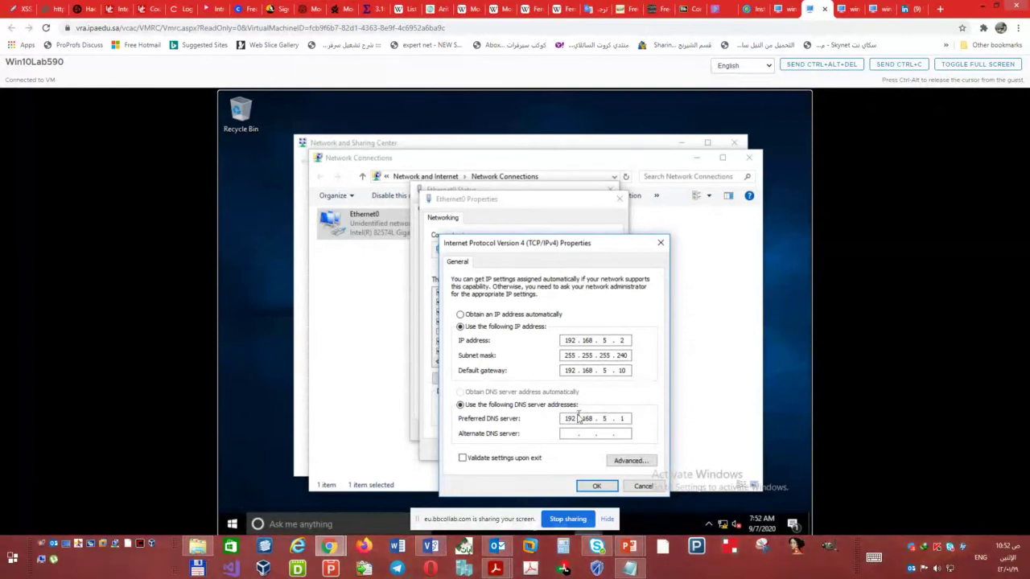
- Save the IPv4 settings, close the adapter windows, and allow the PC to be discoverable on the network
click(596, 487)
click(554, 450)
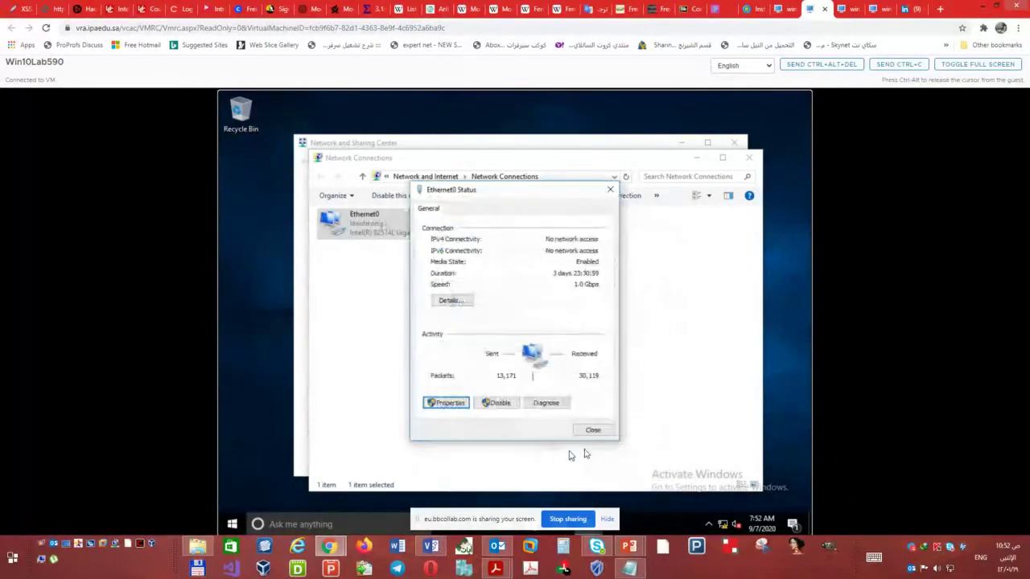
click(592, 430)
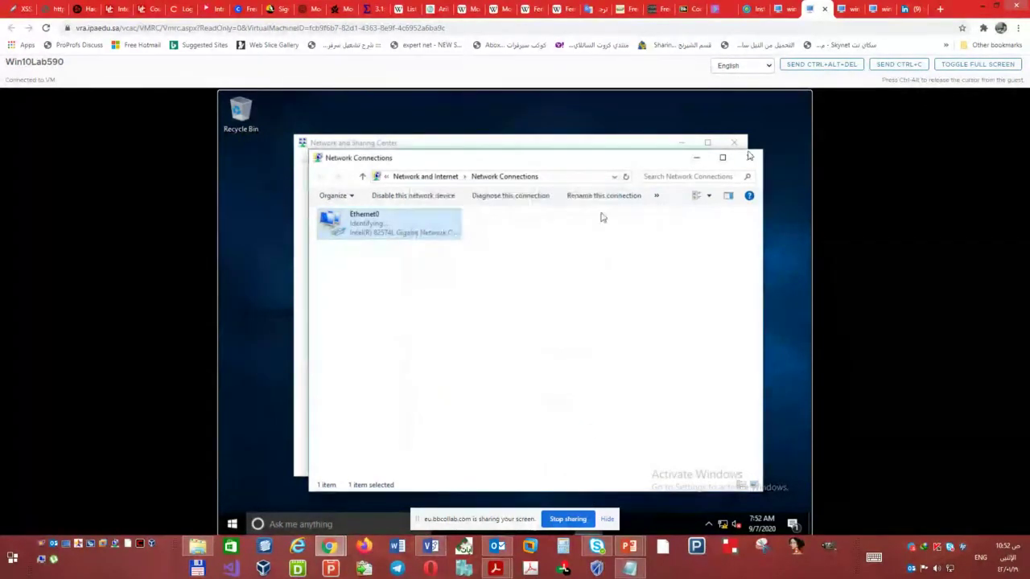
click(749, 158)
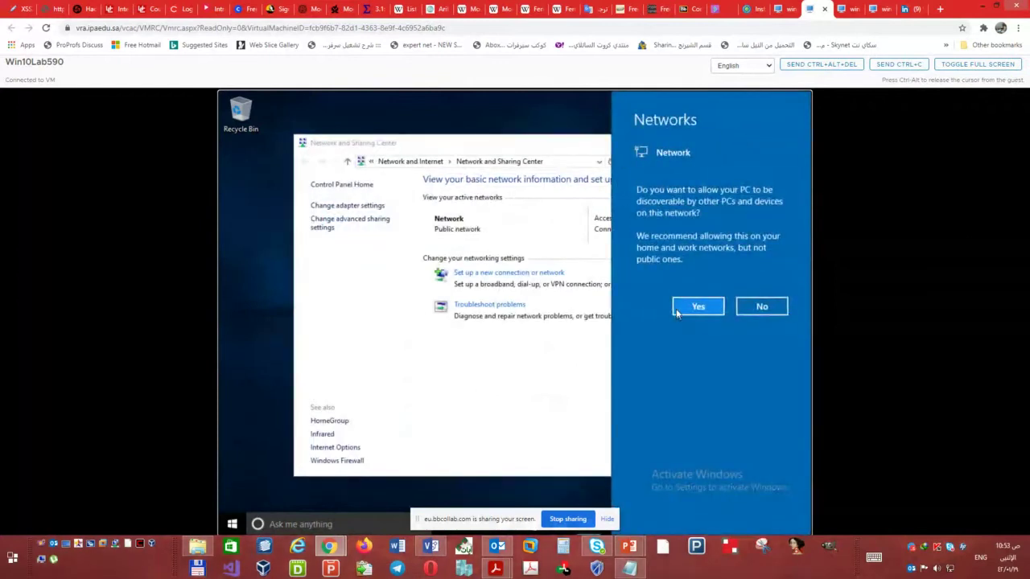
click(677, 313)
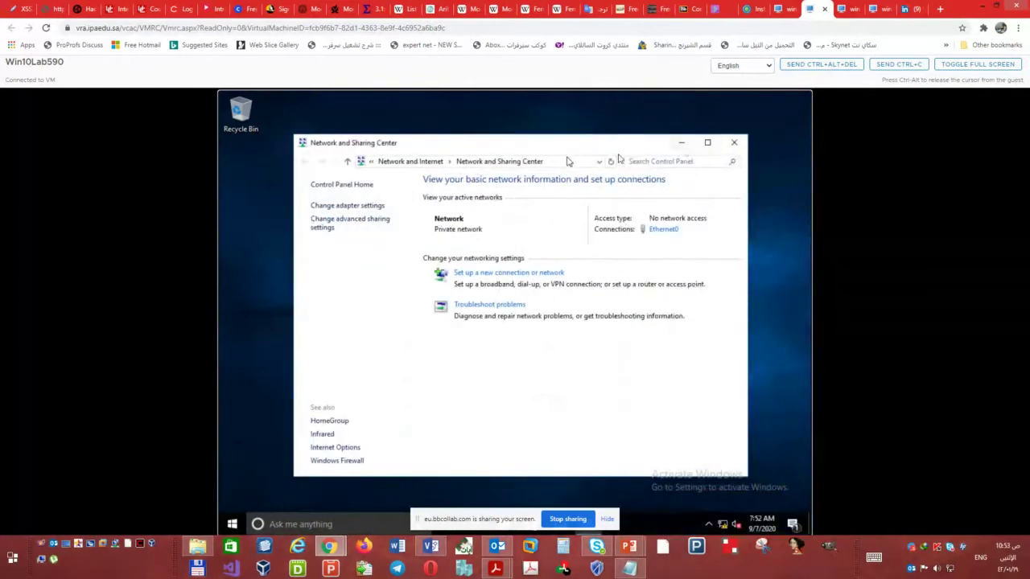
click(734, 143)
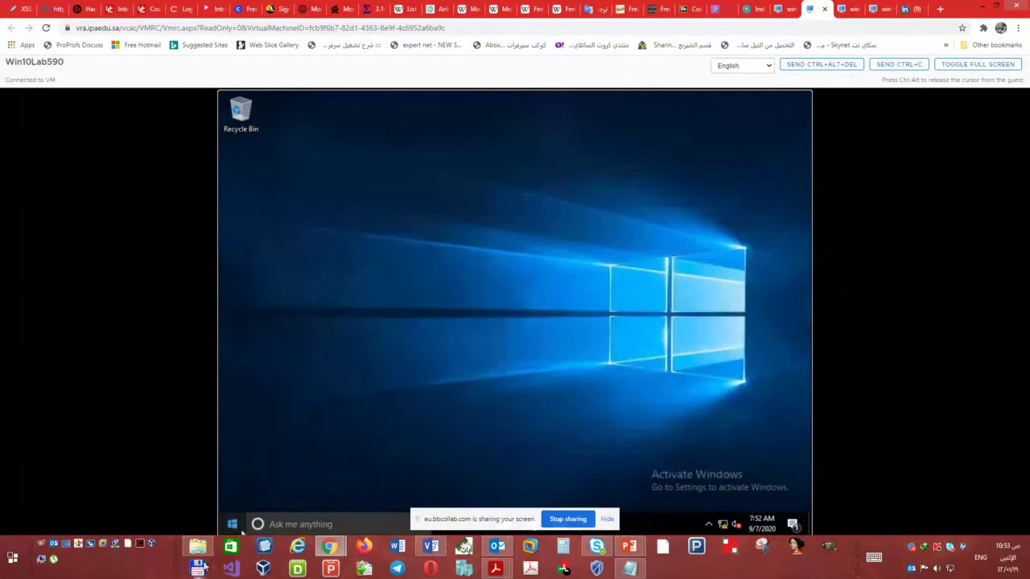
- Rename the Win10Lab590 PC to LON-CL1 from Settings > About and restart it
right_click(234, 524)
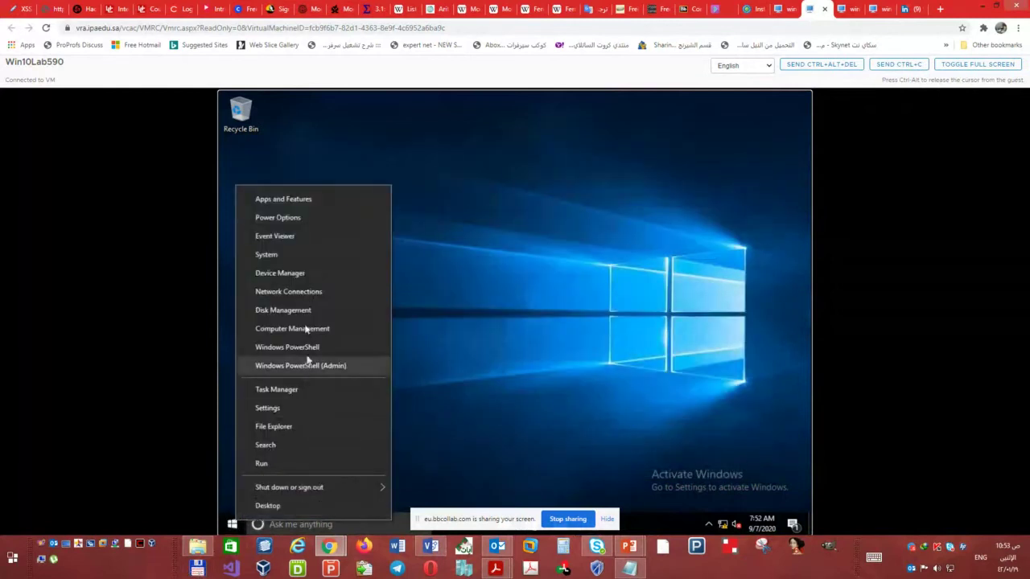
click(266, 255)
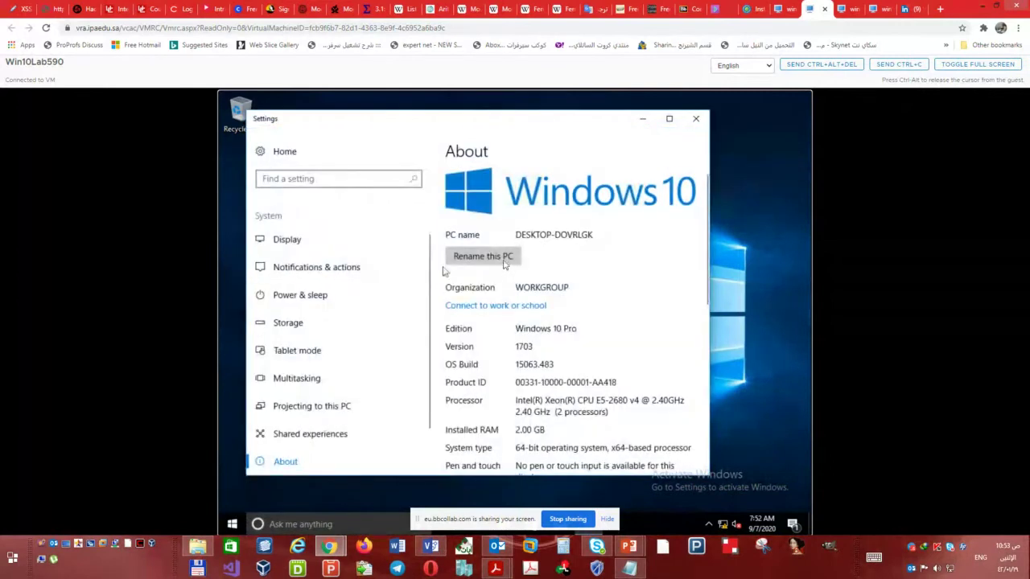
click(506, 258)
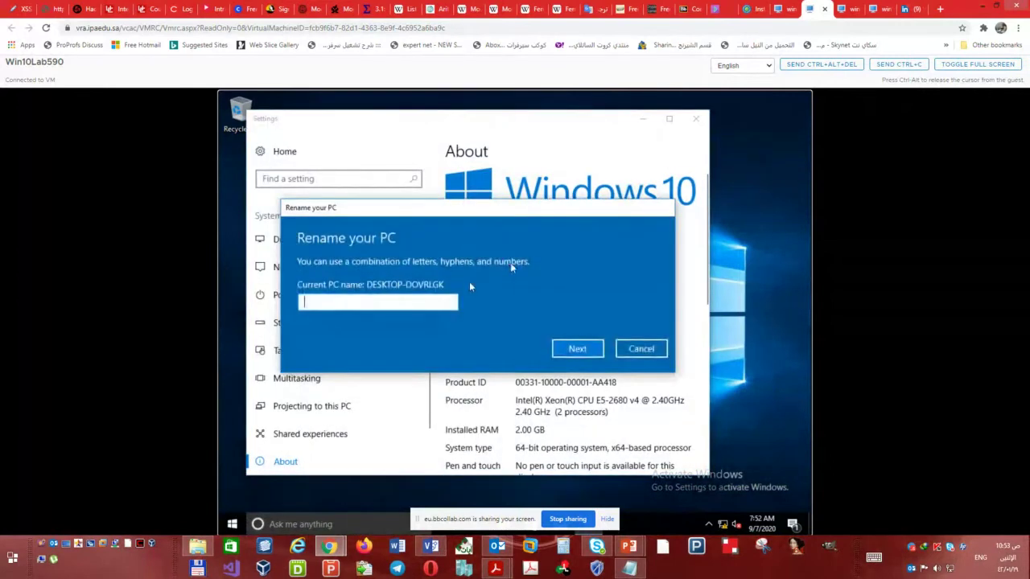
text(L)
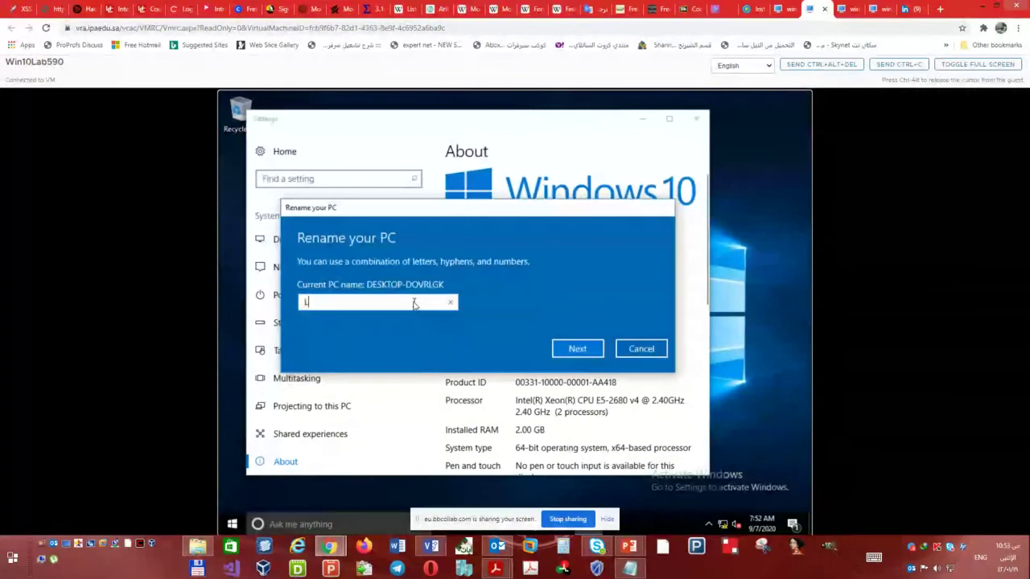
text(ON-)
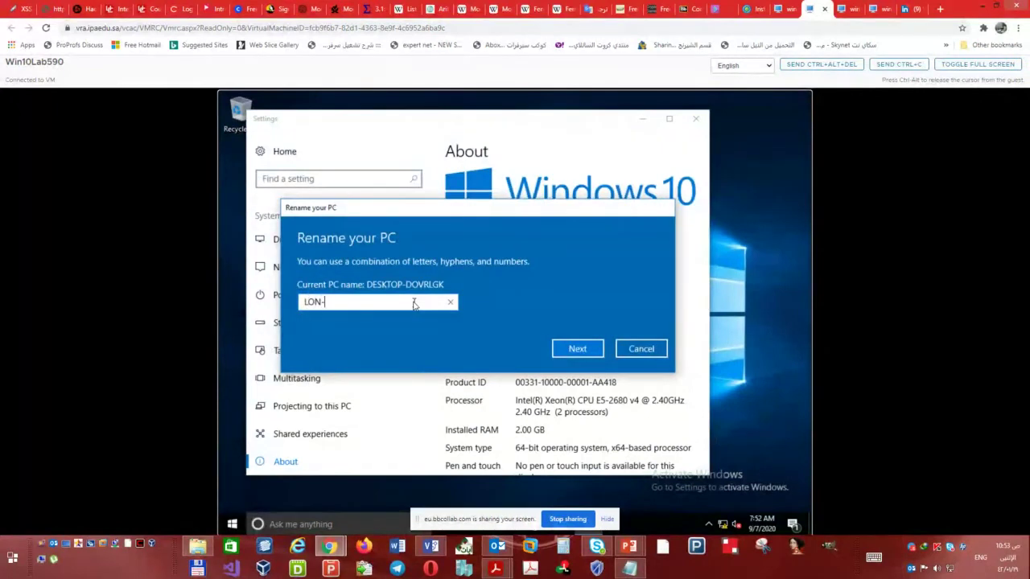
text(CL1)
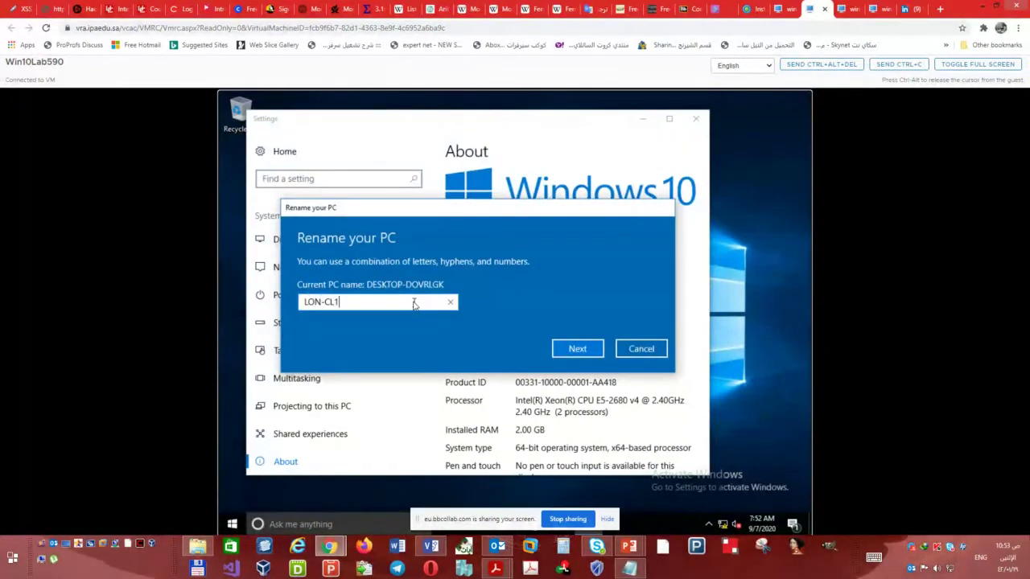
click(580, 348)
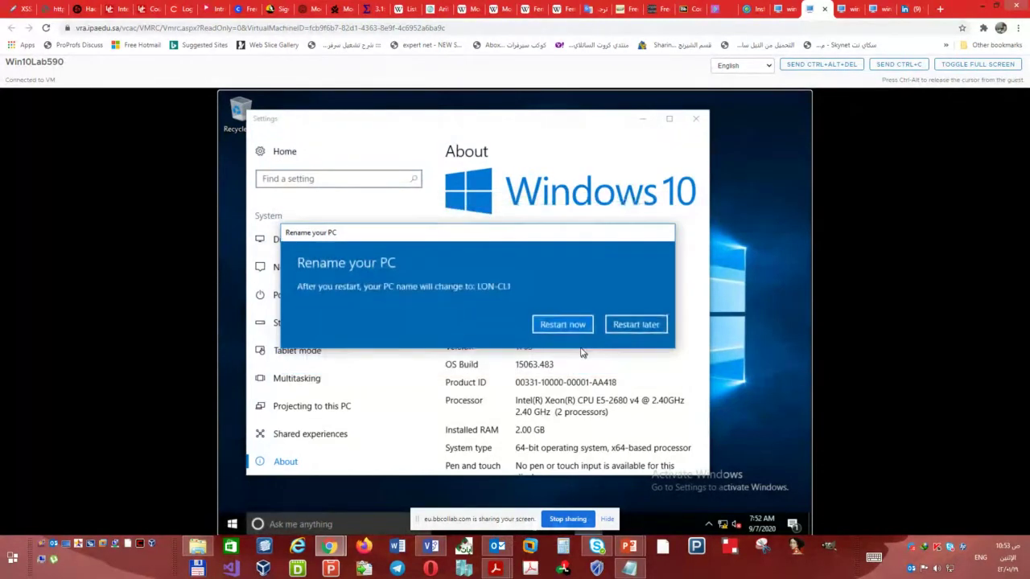
click(576, 324)
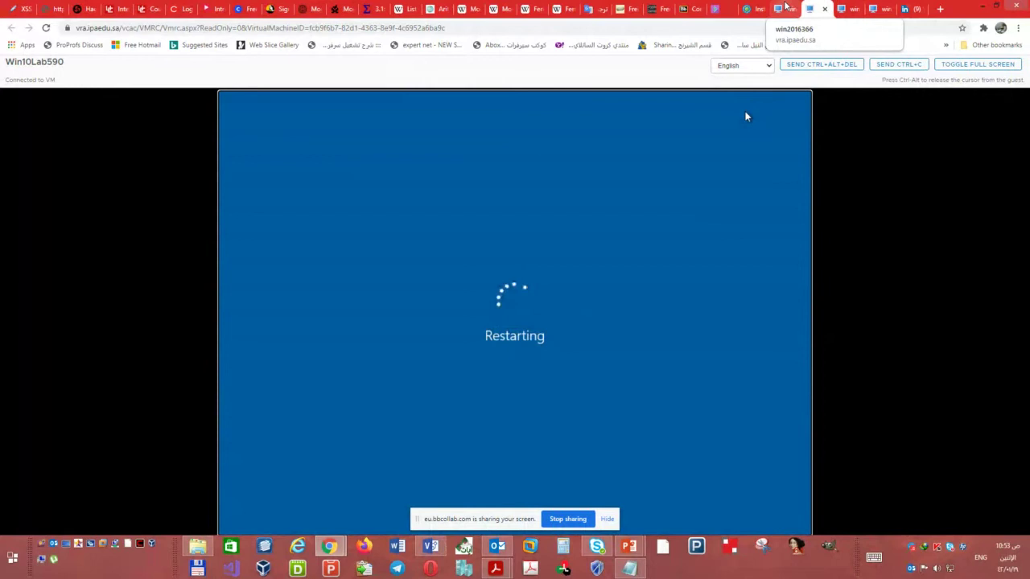
- Sign in to win2016365's console as Administrator with the account password
click(880, 7)
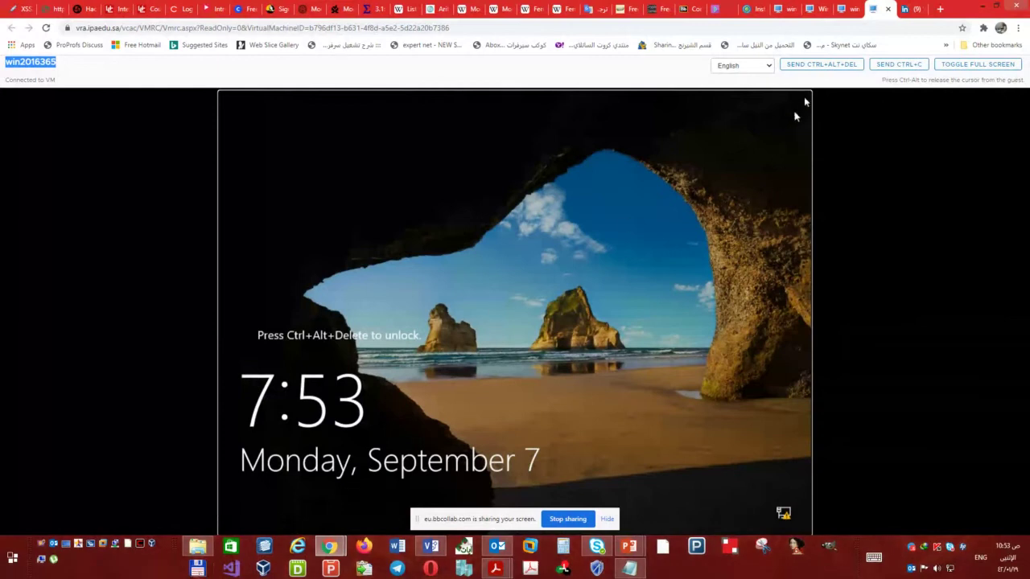
click(821, 64)
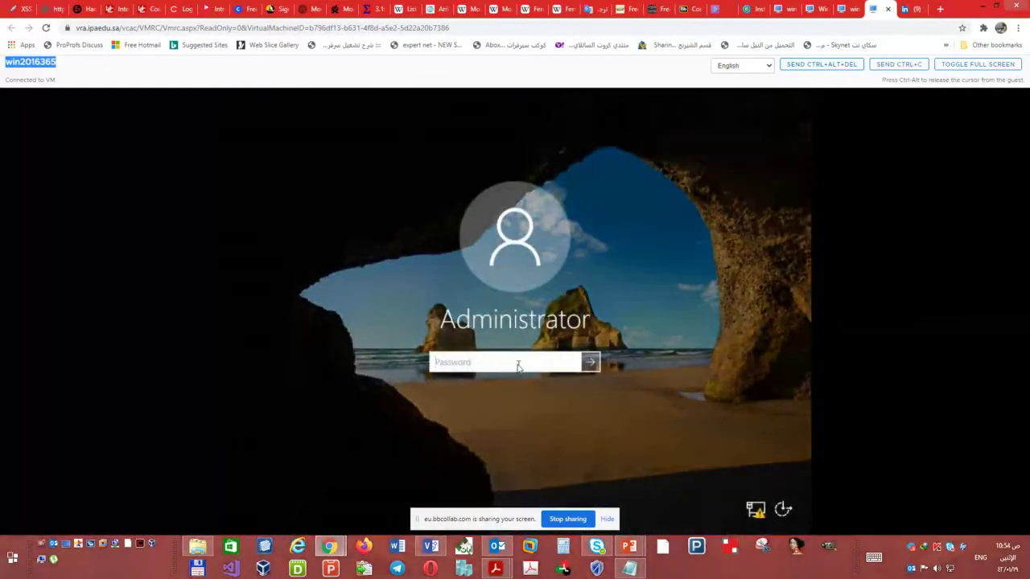
click(519, 367)
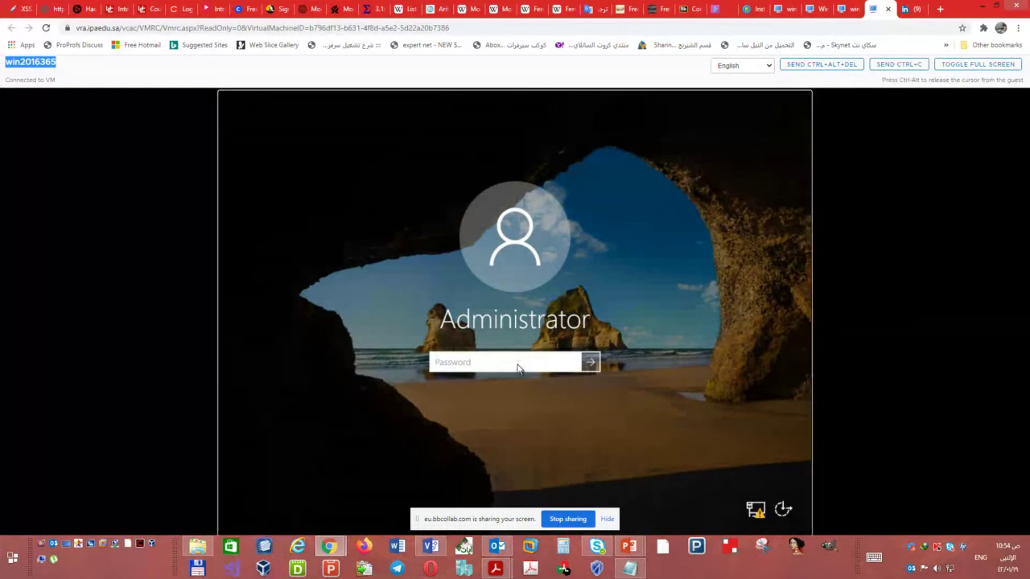
text(********)
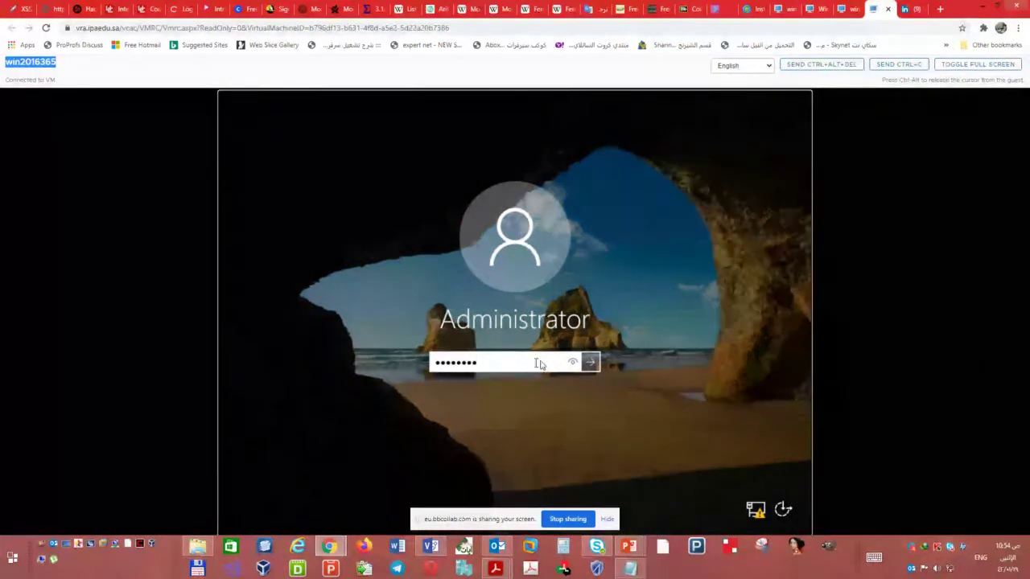
click(571, 364)
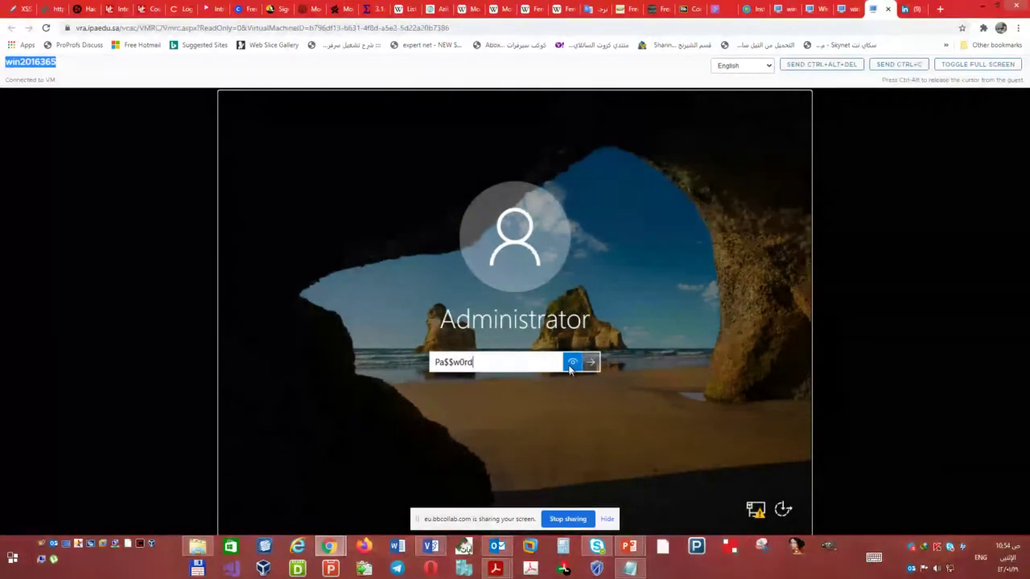
drag(571, 369, 558, 383)
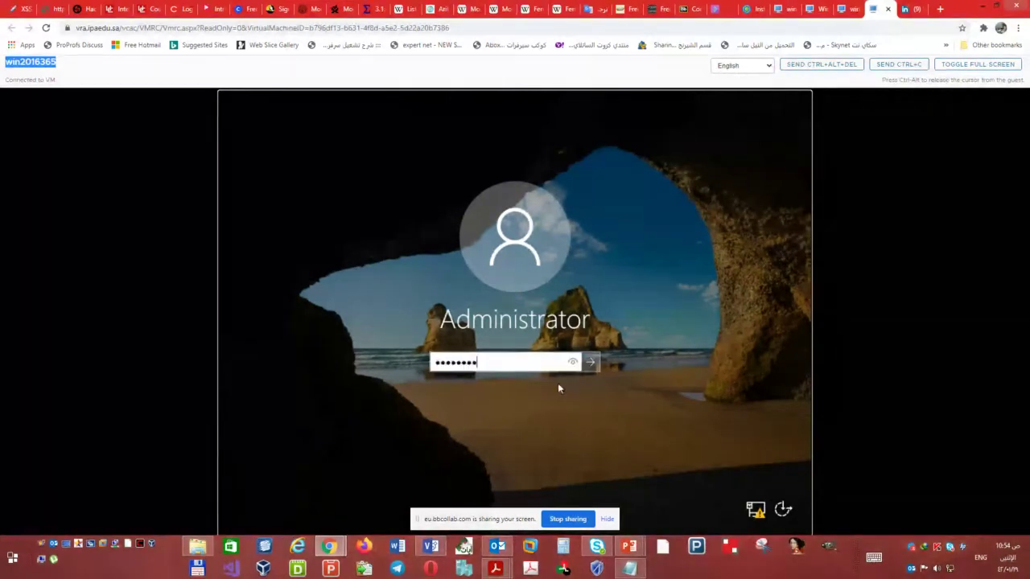
click(591, 362)
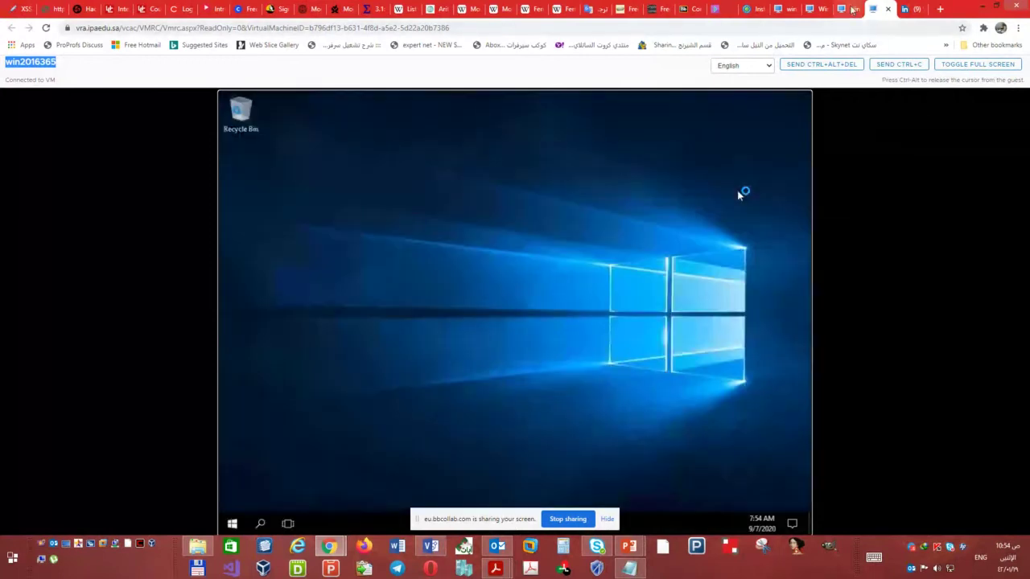
- Sign in to win2016367's console as Administrator with the account password
click(843, 9)
click(846, 71)
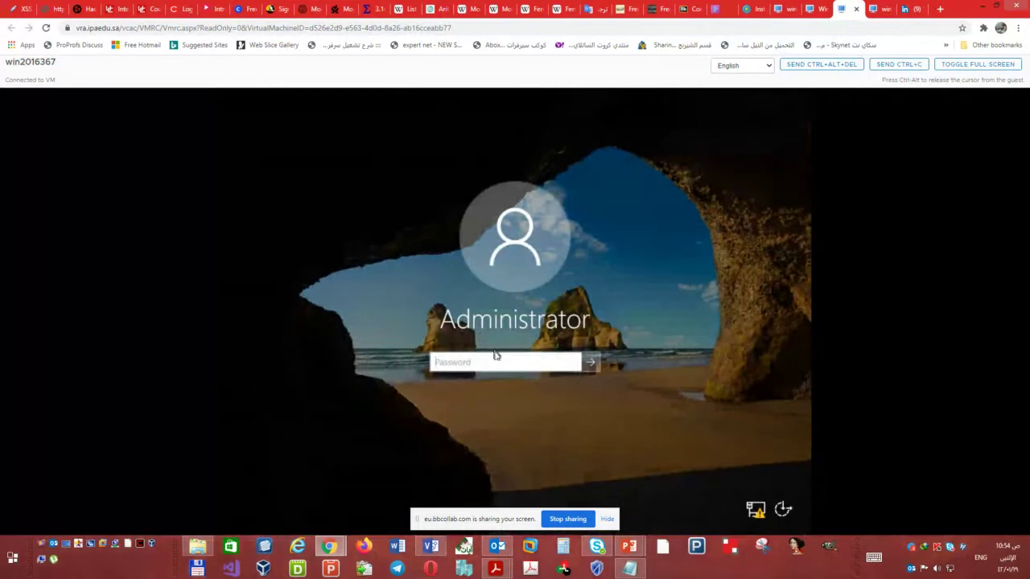
click(500, 363)
text(Pa)
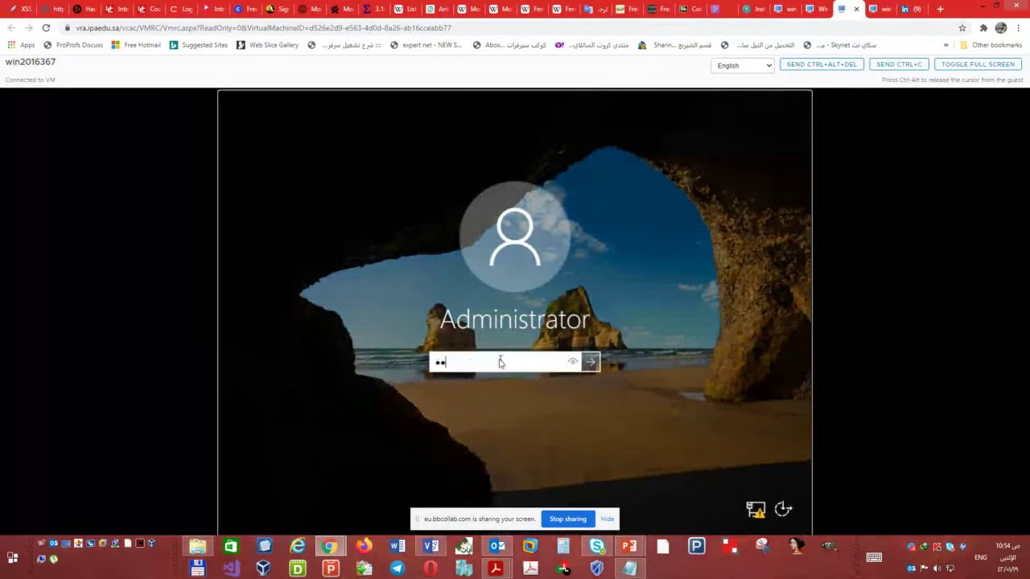
text($$w0rd)
click(590, 362)
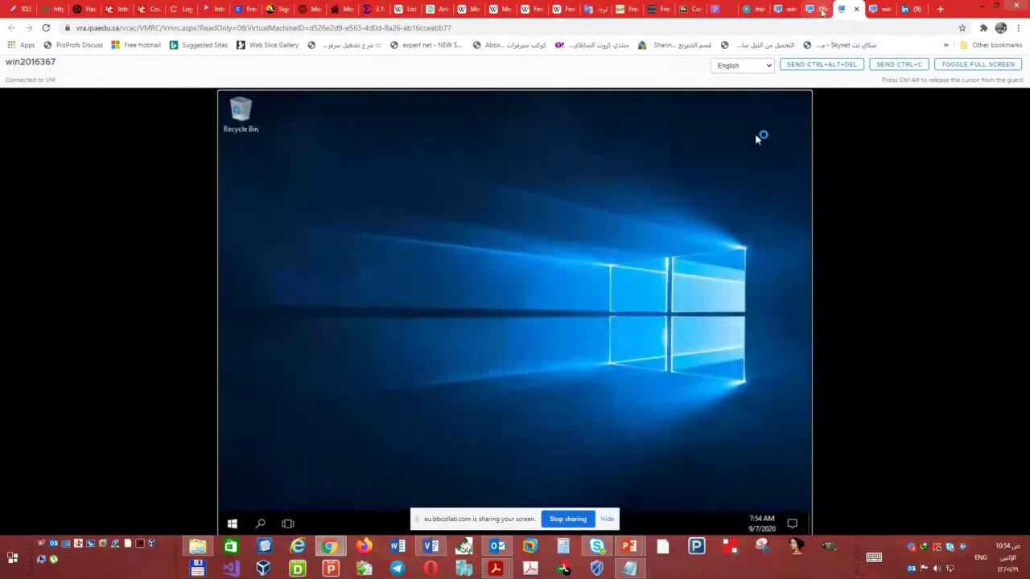
- Sign in to the Win10Lab590 console with the local user account's password
click(811, 9)
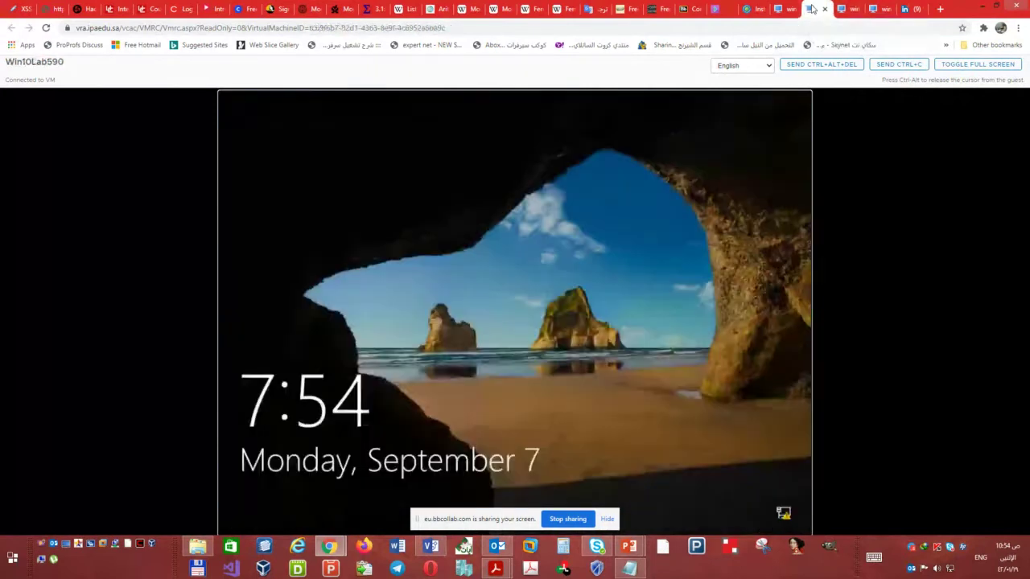
click(845, 66)
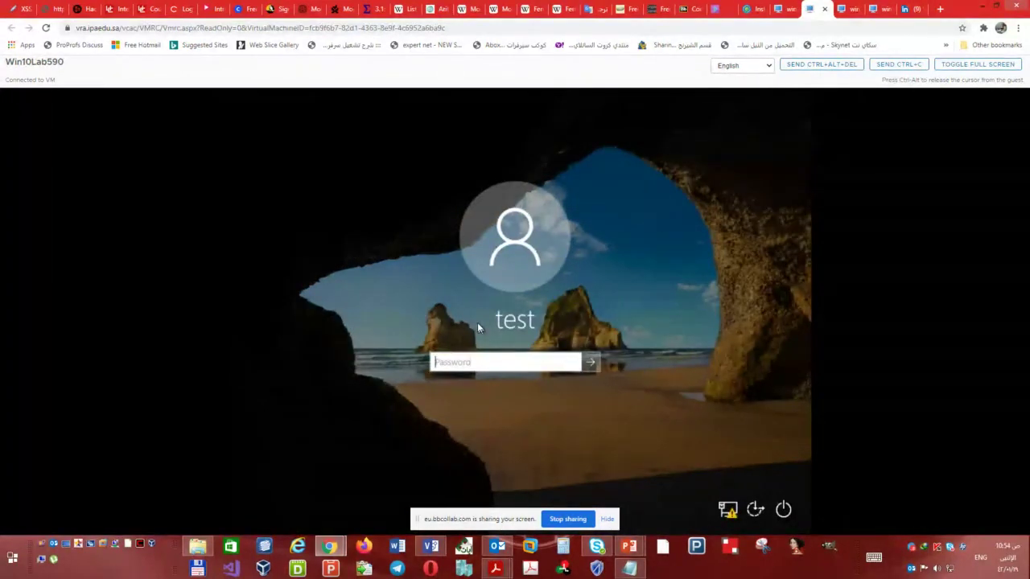
click(494, 363)
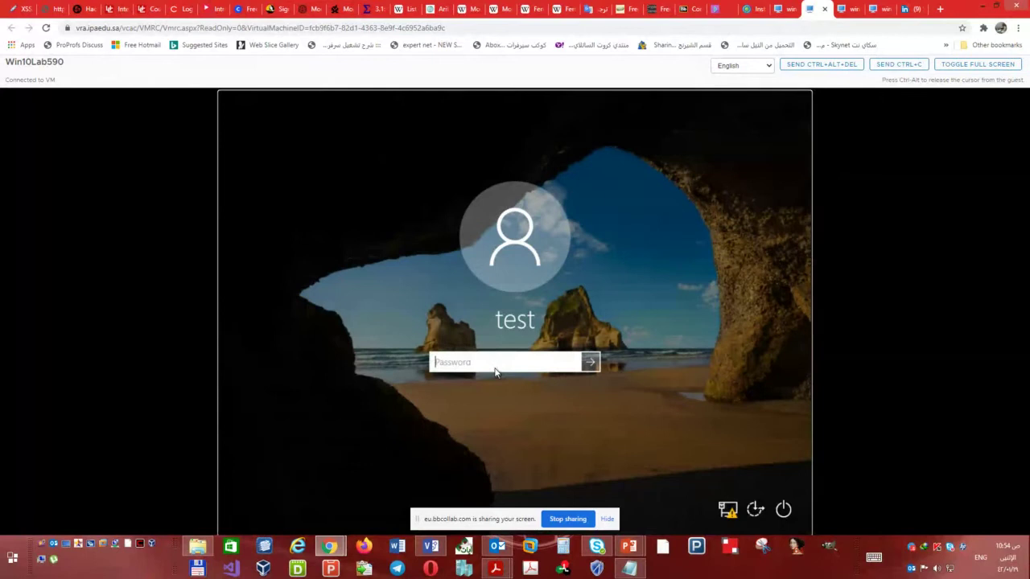
text(Pa$$w0rd)
click(595, 366)
- Sign in to the win2016366 console as Administrator with the account password
click(779, 9)
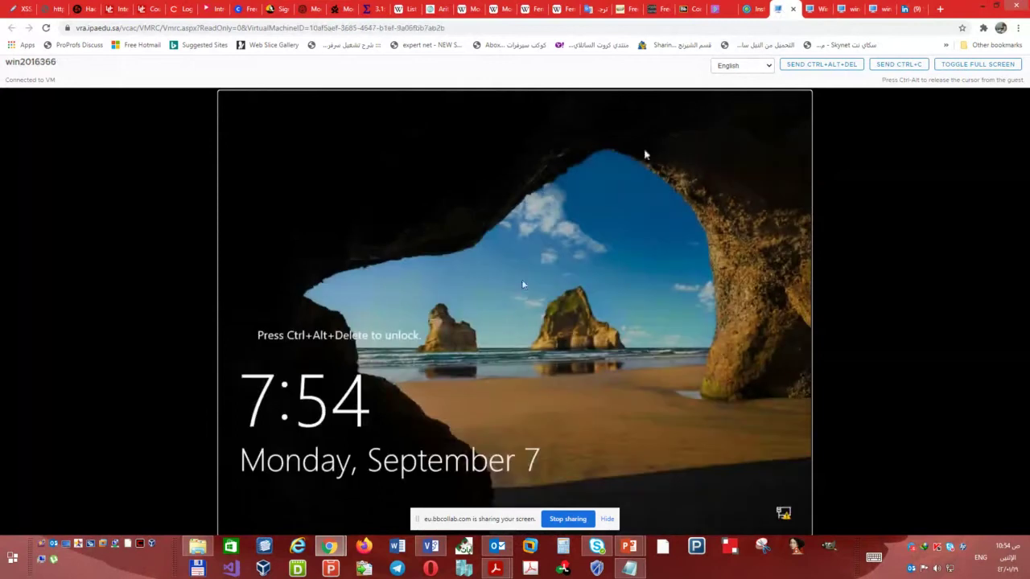
click(822, 64)
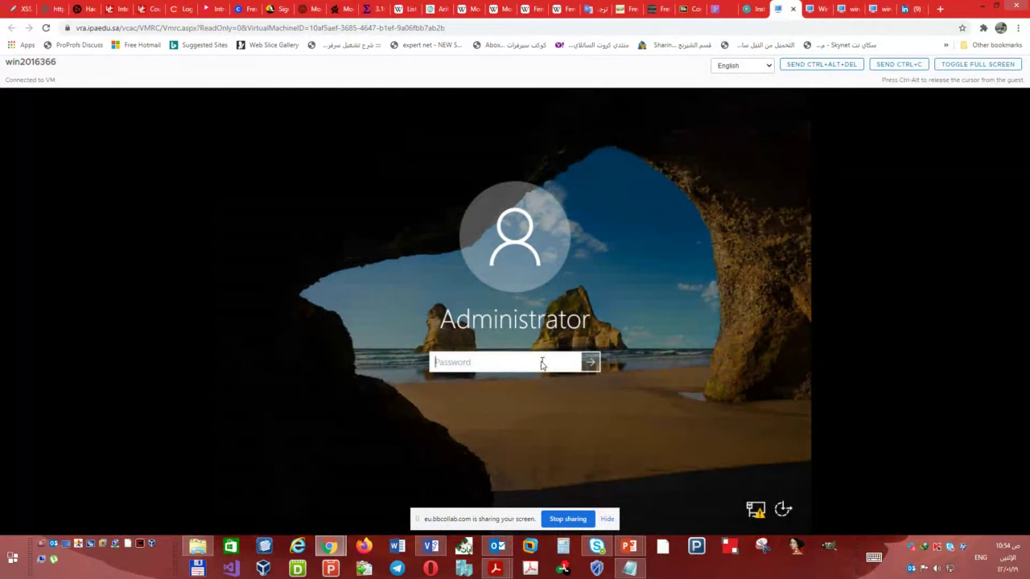
click(542, 364)
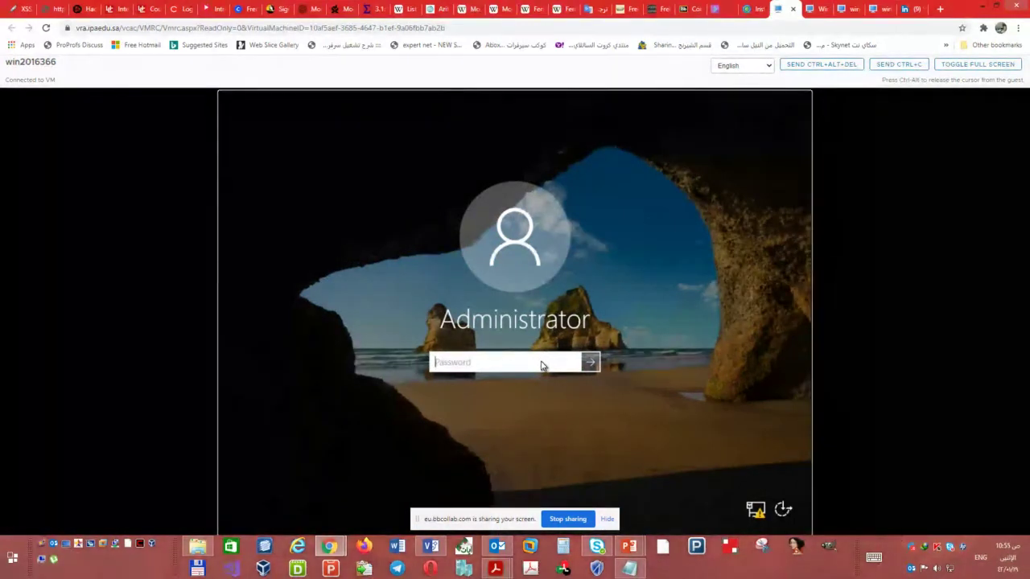
text(Pa$$w0rd)
click(591, 363)
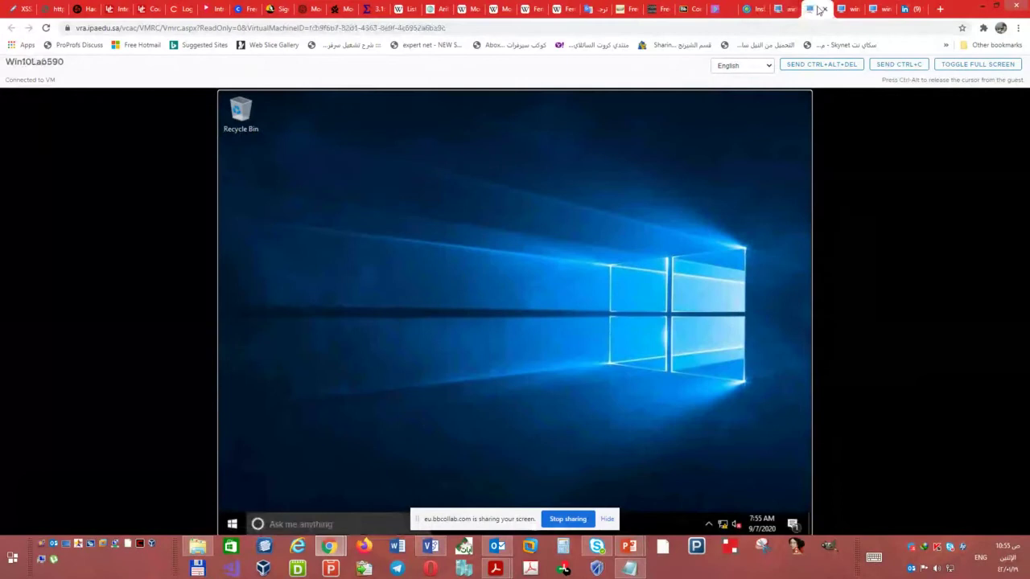
- Show TOR-DC1's Local Server properties on win2016366 and open the Win+X system menu
click(877, 9)
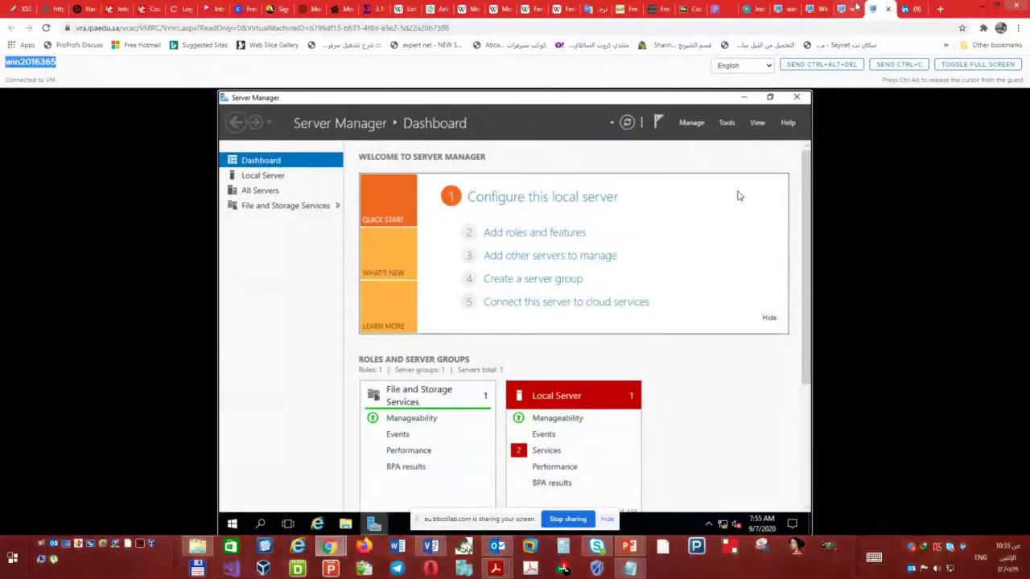
click(817, 9)
click(777, 8)
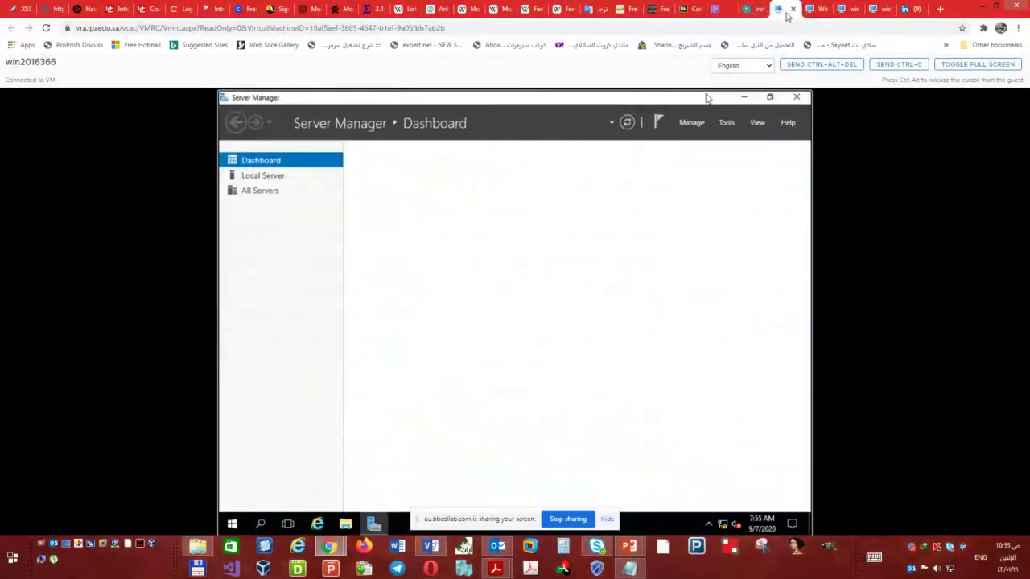
click(266, 176)
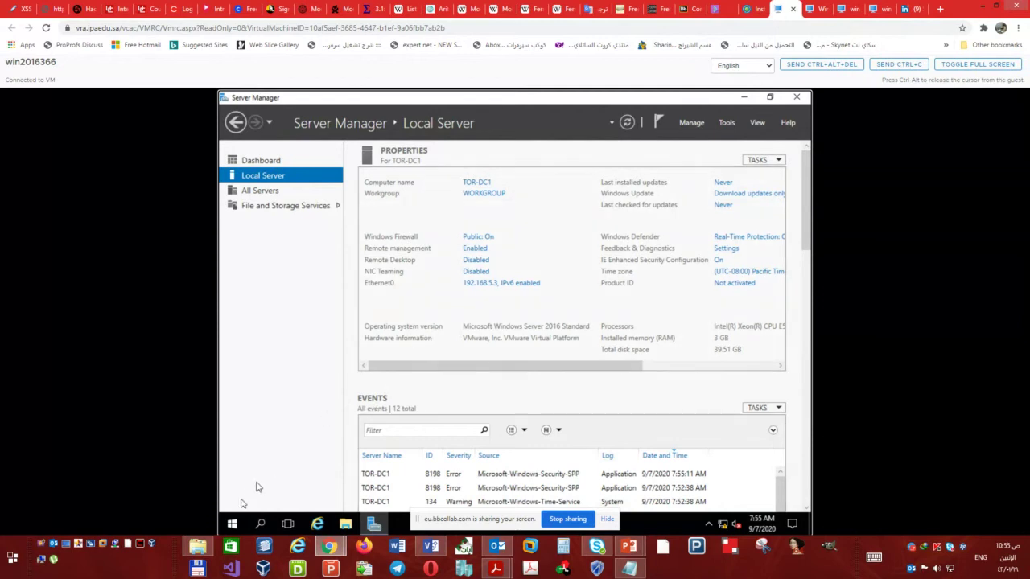
right_click(232, 524)
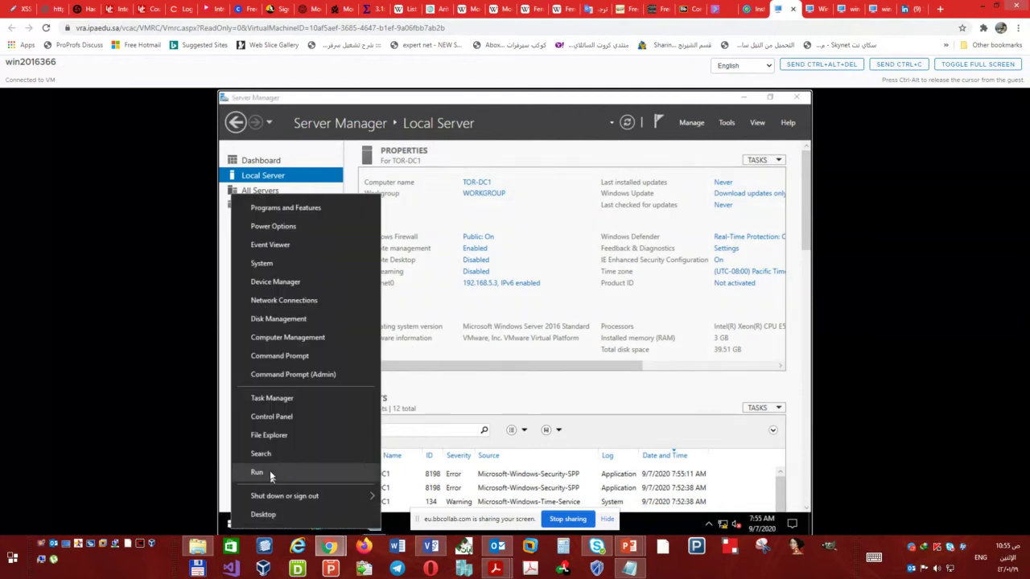
- Open Command Prompt (Admin) on the win2016367 console
click(316, 345)
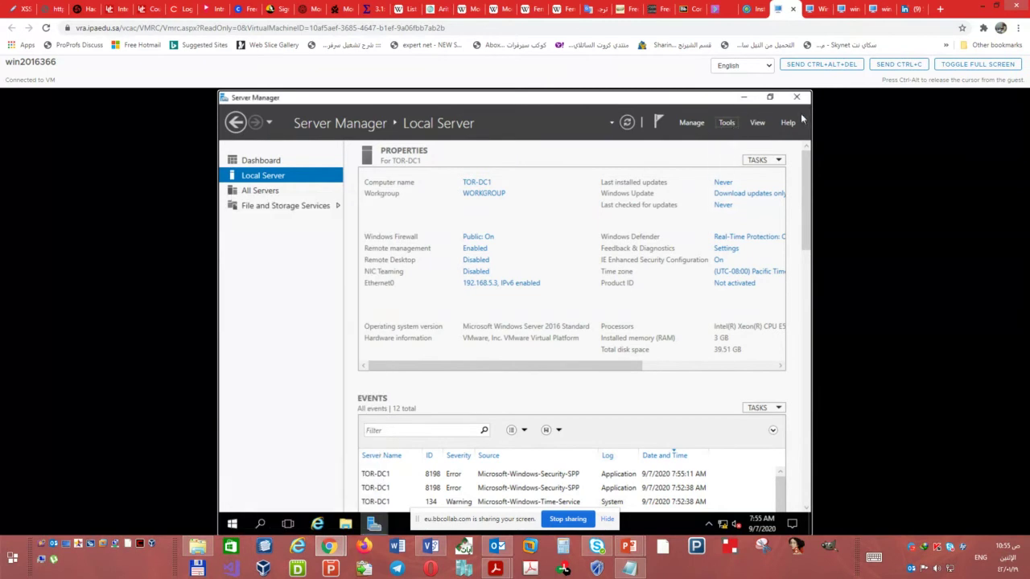
click(846, 9)
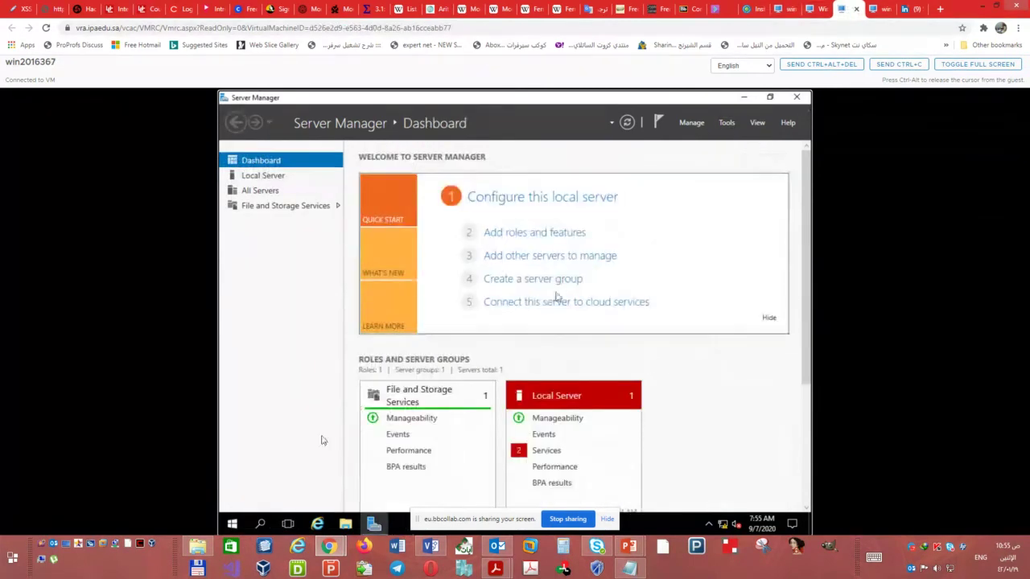
right_click(239, 524)
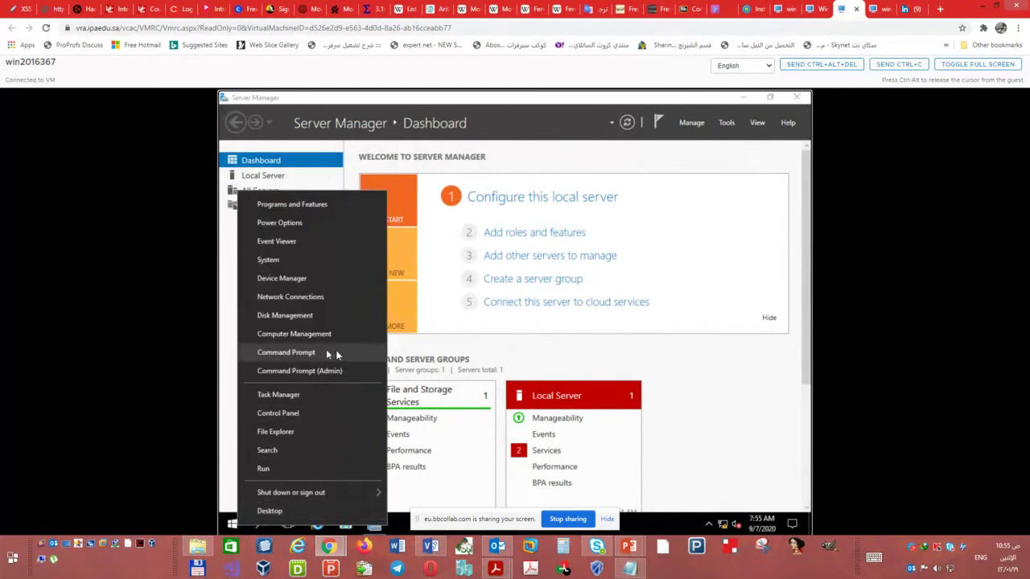
click(328, 352)
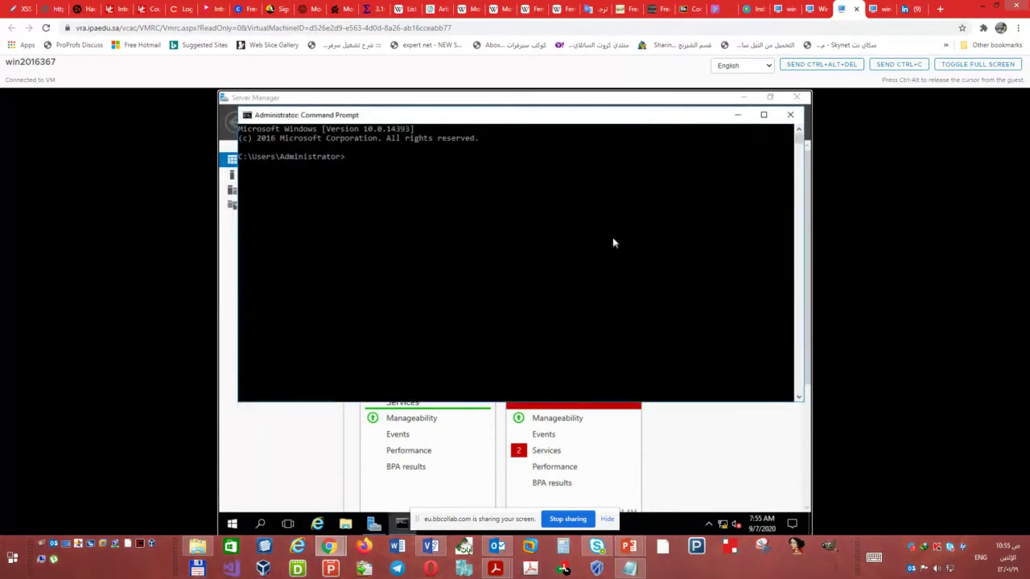
- Run ipconfig to confirm IPv4 192.168.5.4, then ping 192.168.5.1
text(ipconfig)
key(Return)
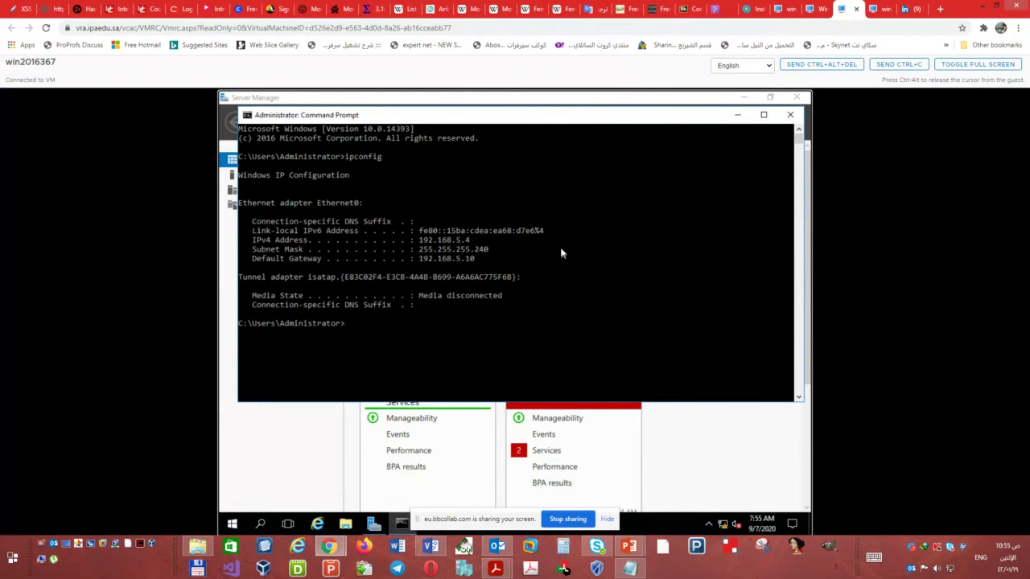
text(p)
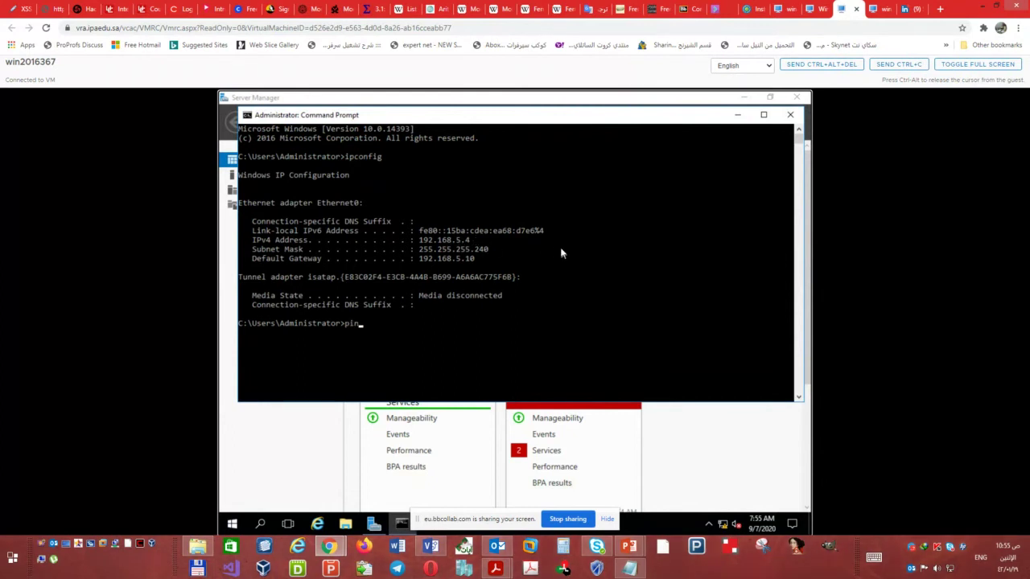
text(ing 192.168.5.1)
key(Return)
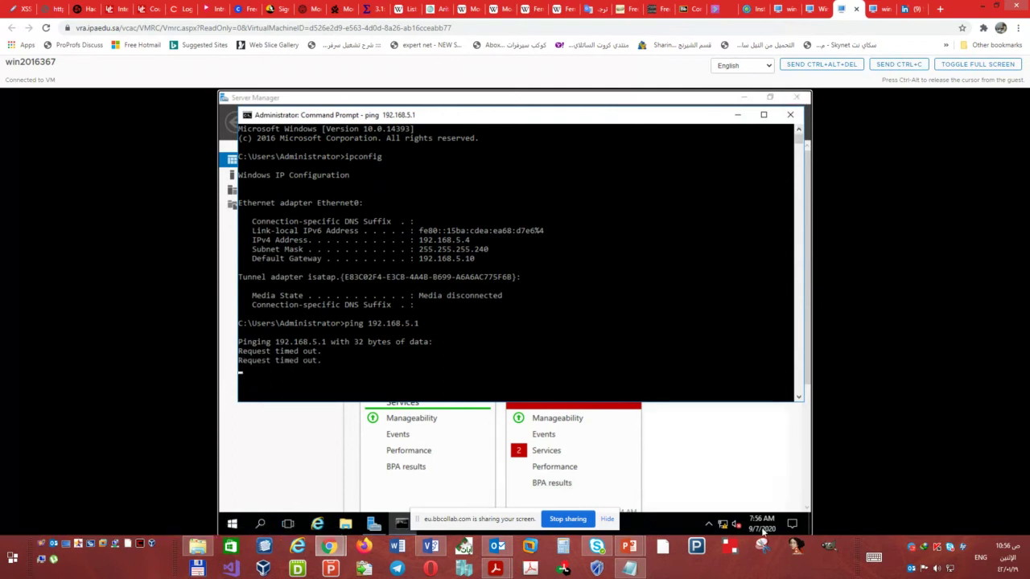
- Open Windows Firewall with Advanced Security and set the Domain Profile firewall state to Off
click(232, 526)
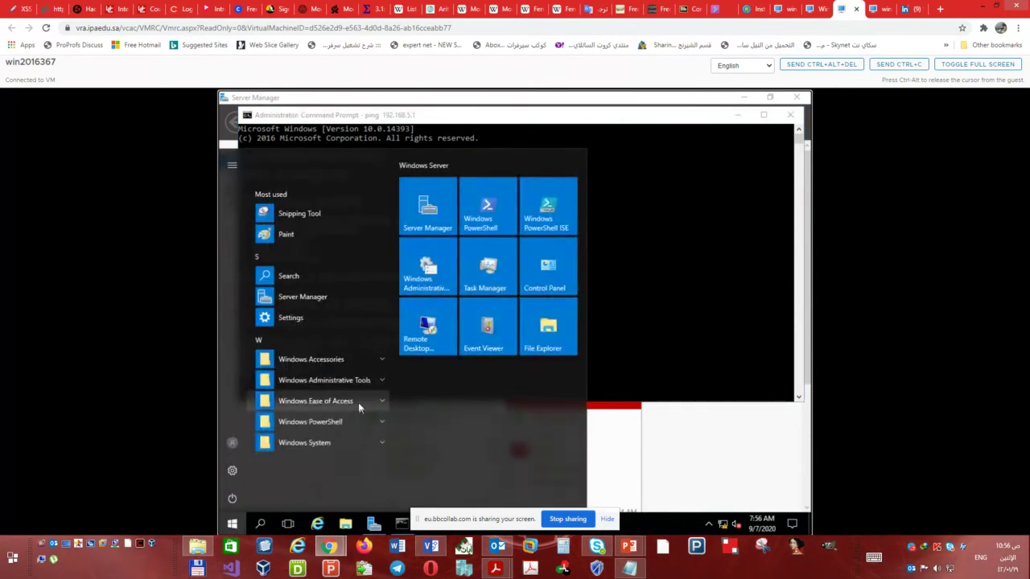
text(fire)
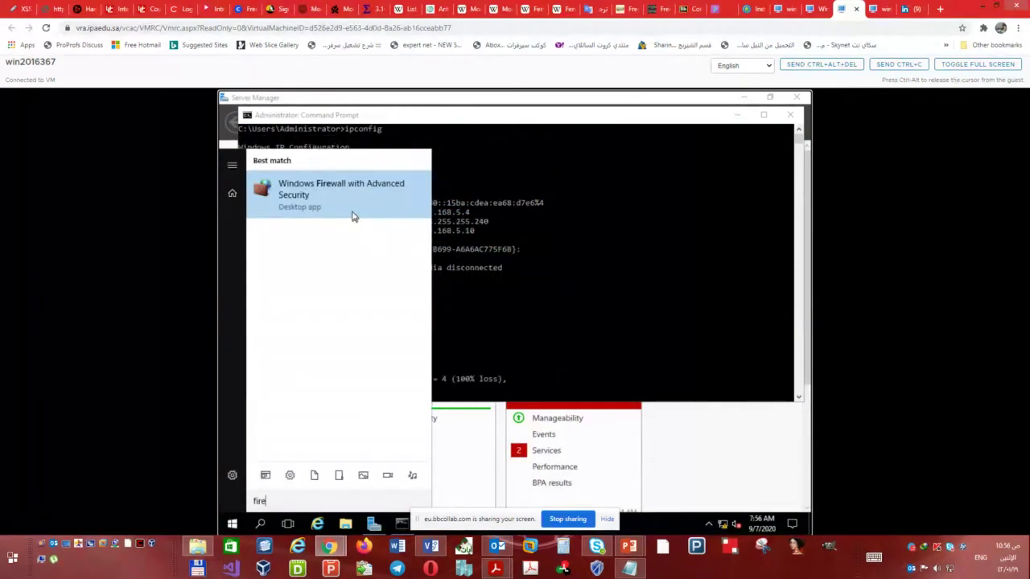
text(wal)
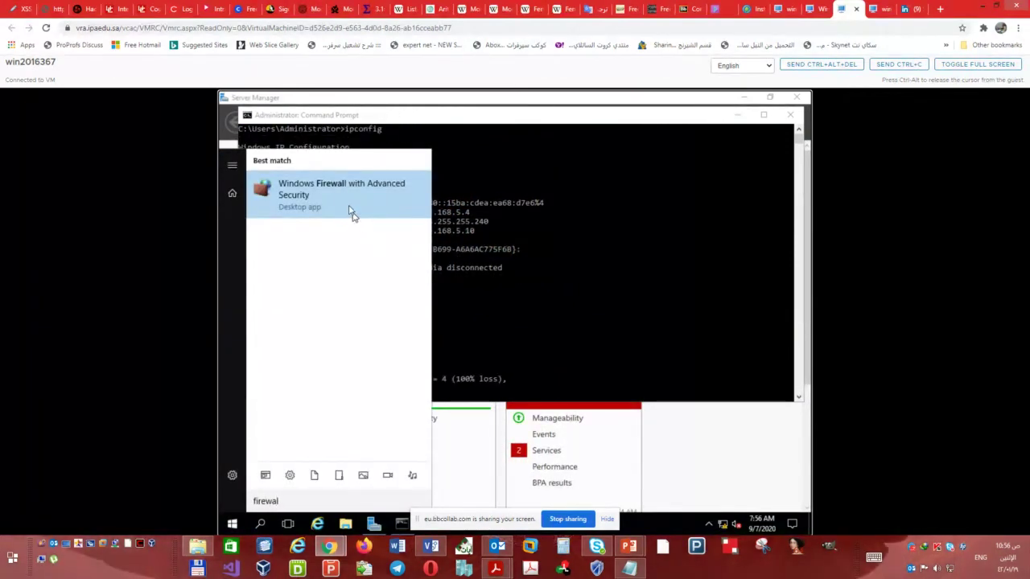
click(351, 193)
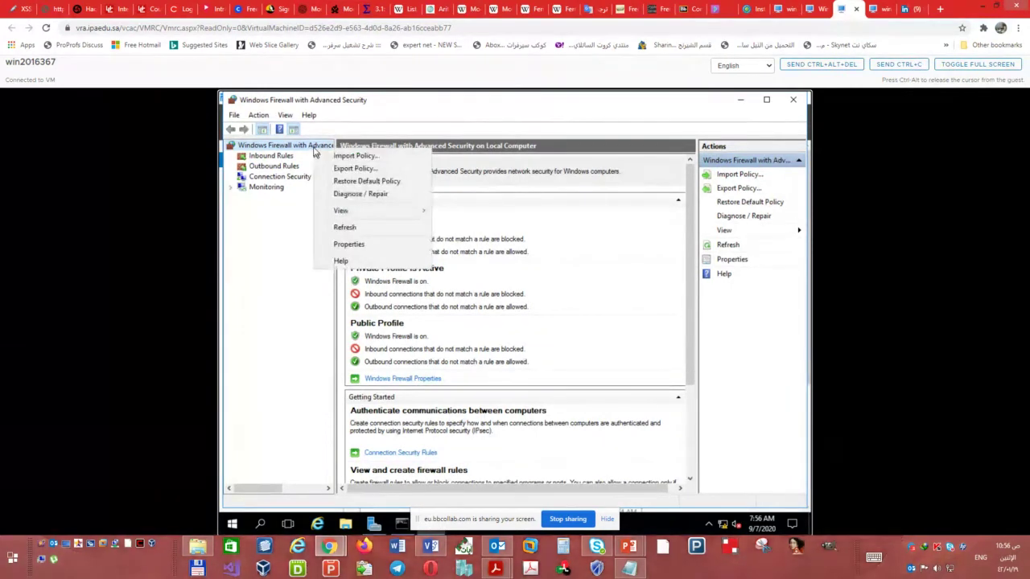
click(360, 245)
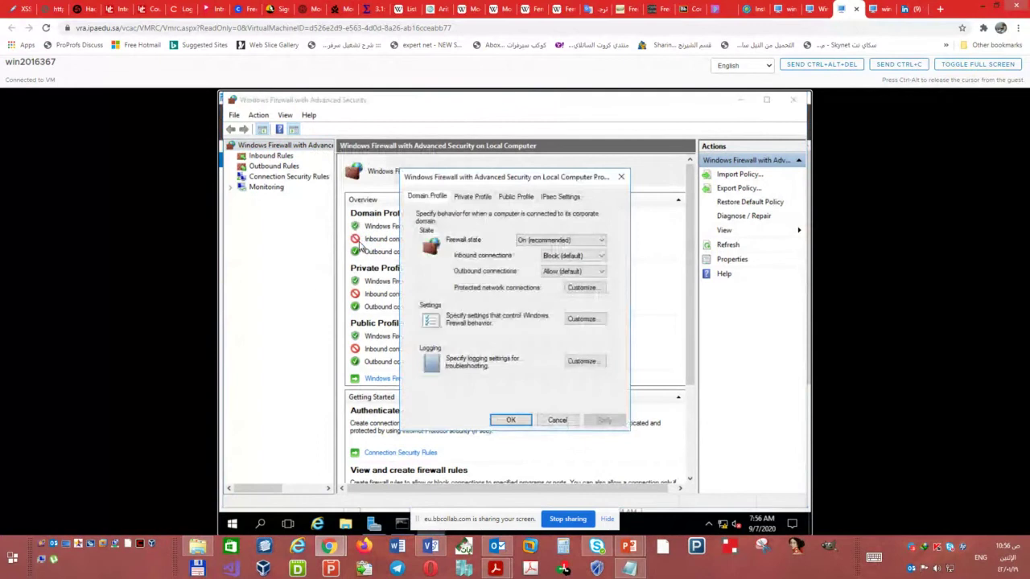
click(546, 241)
click(530, 259)
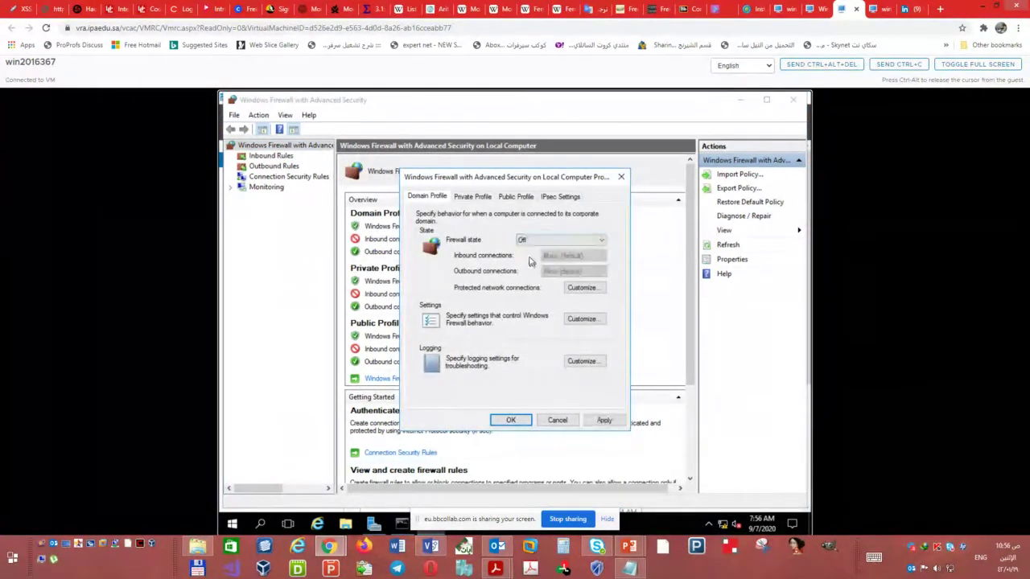
click(523, 420)
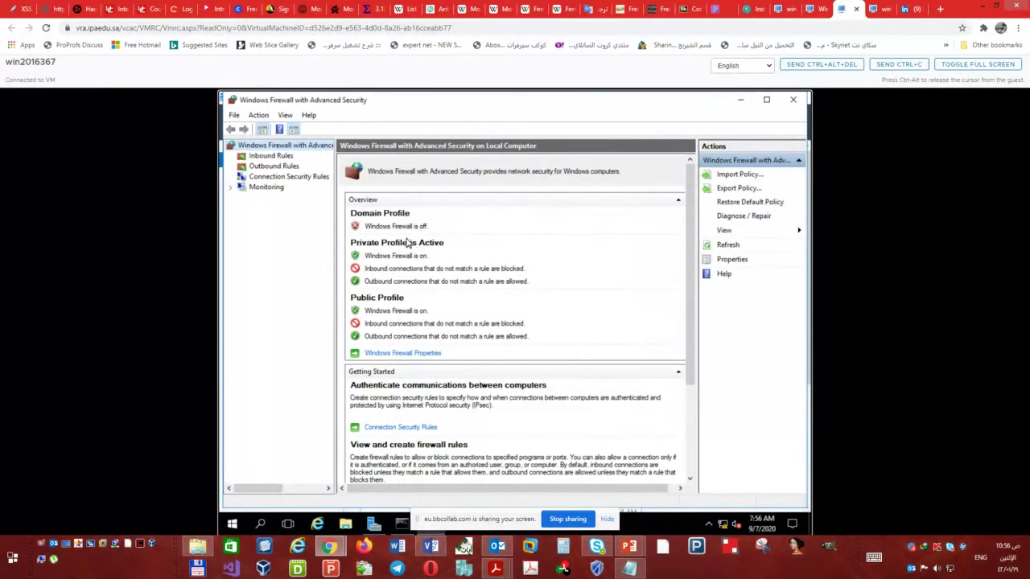
- Set the Private and Public Profile firewall states to Off, apply, and close the console
right_click(283, 146)
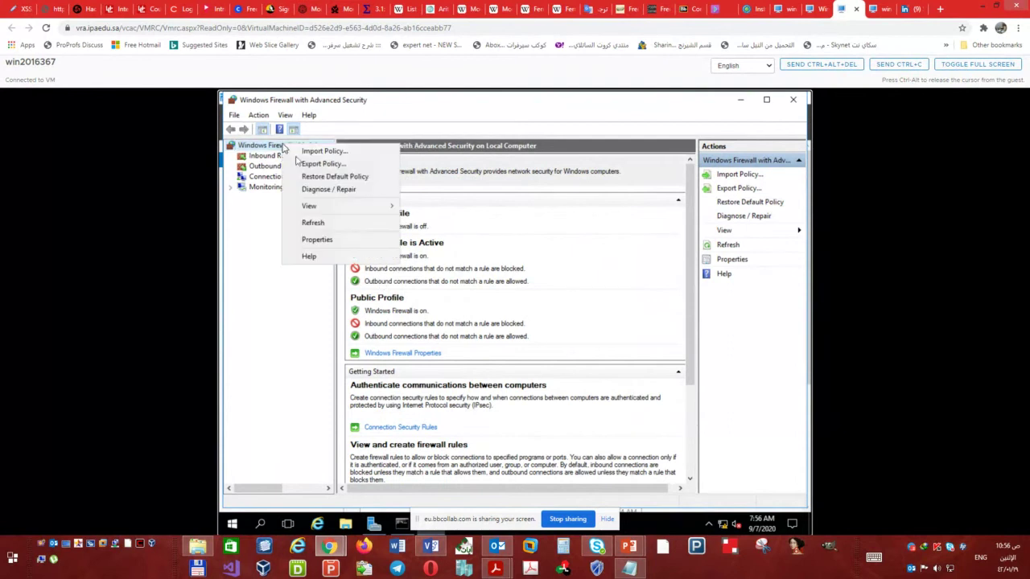
click(336, 241)
click(491, 198)
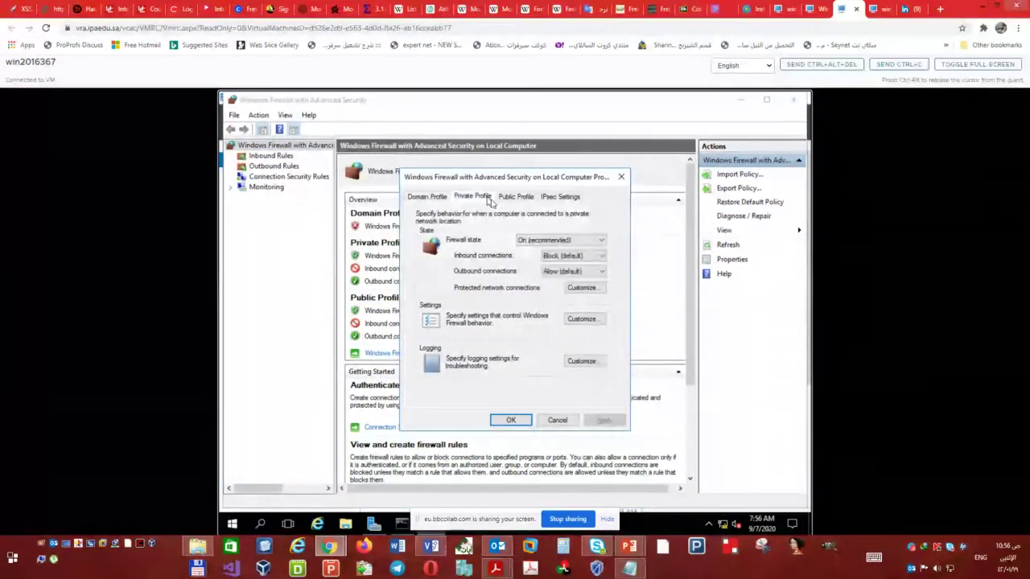
click(525, 240)
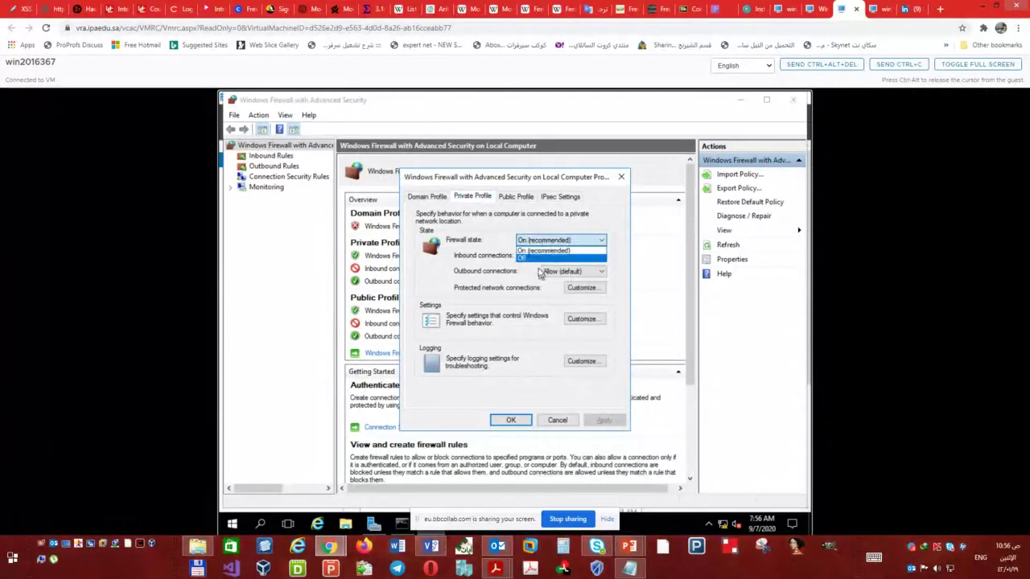
click(537, 258)
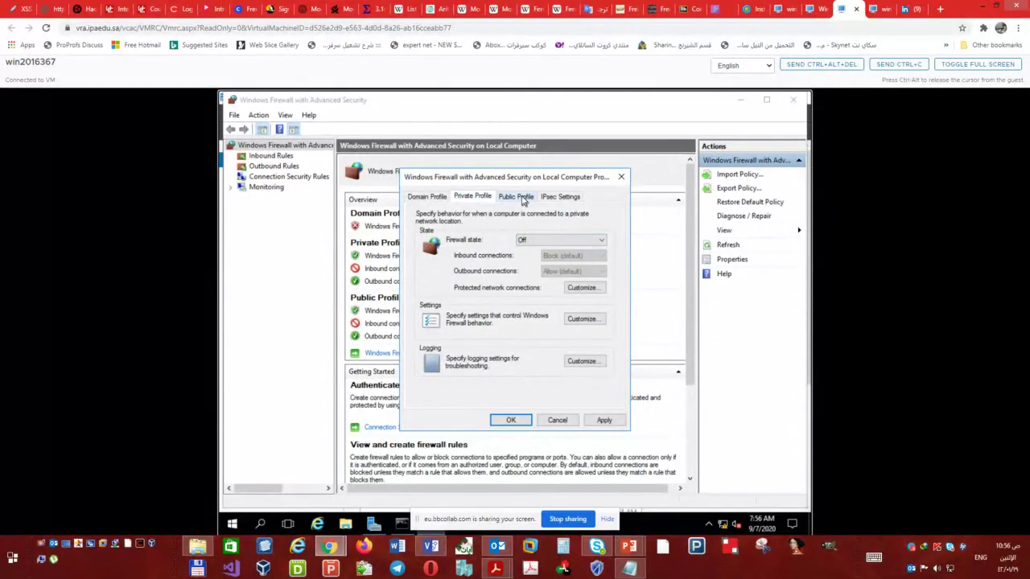
click(516, 197)
click(537, 241)
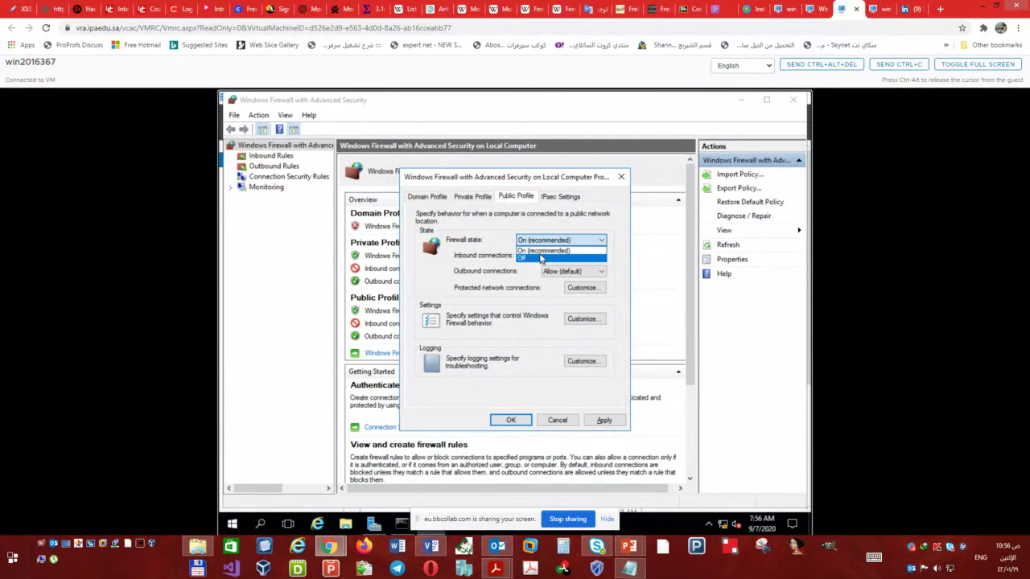
click(538, 258)
click(566, 199)
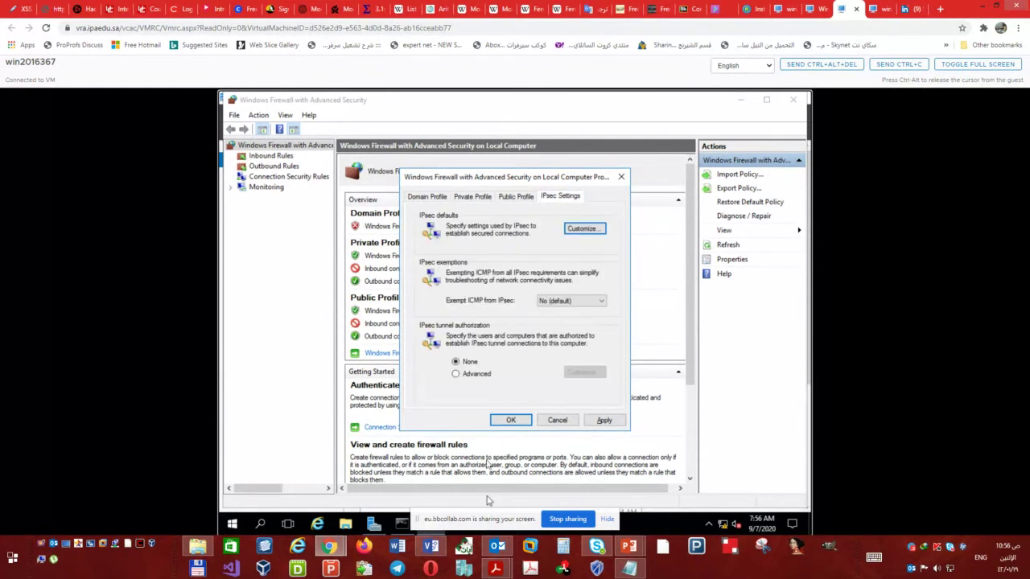
click(508, 422)
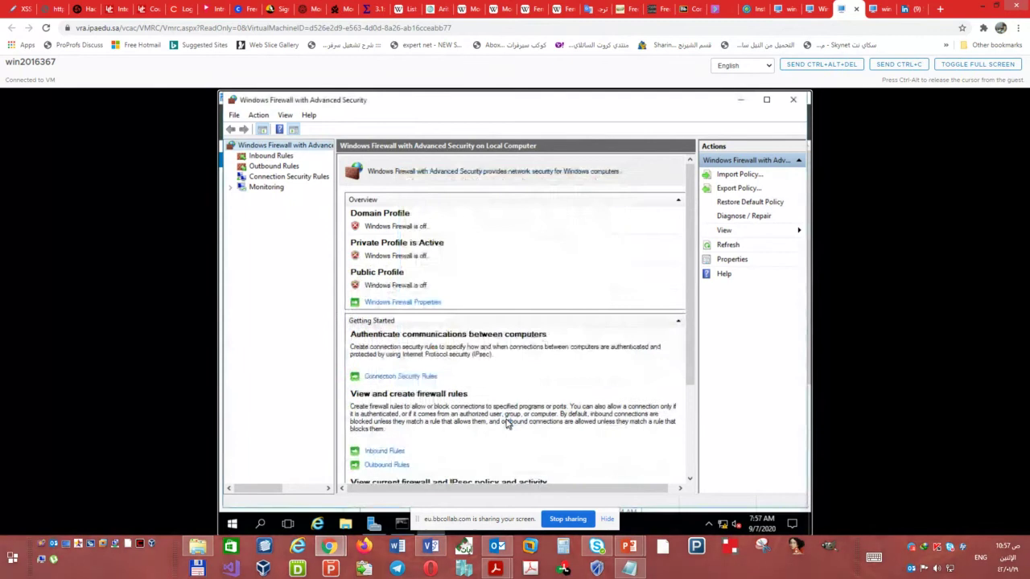
click(792, 100)
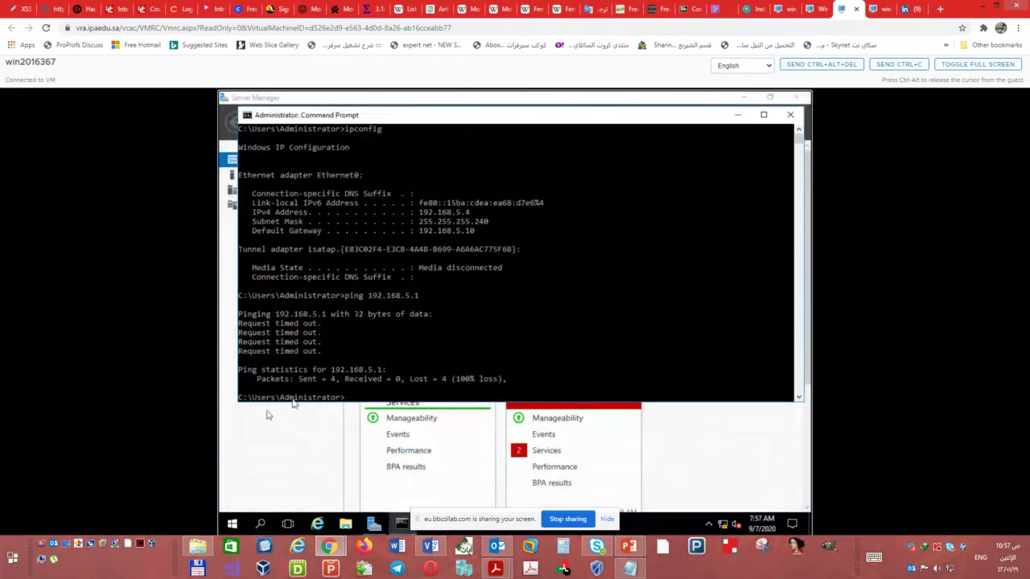
- On win2016365, view LON-DC1's Local Server page and launch the firewall app from Start
click(876, 8)
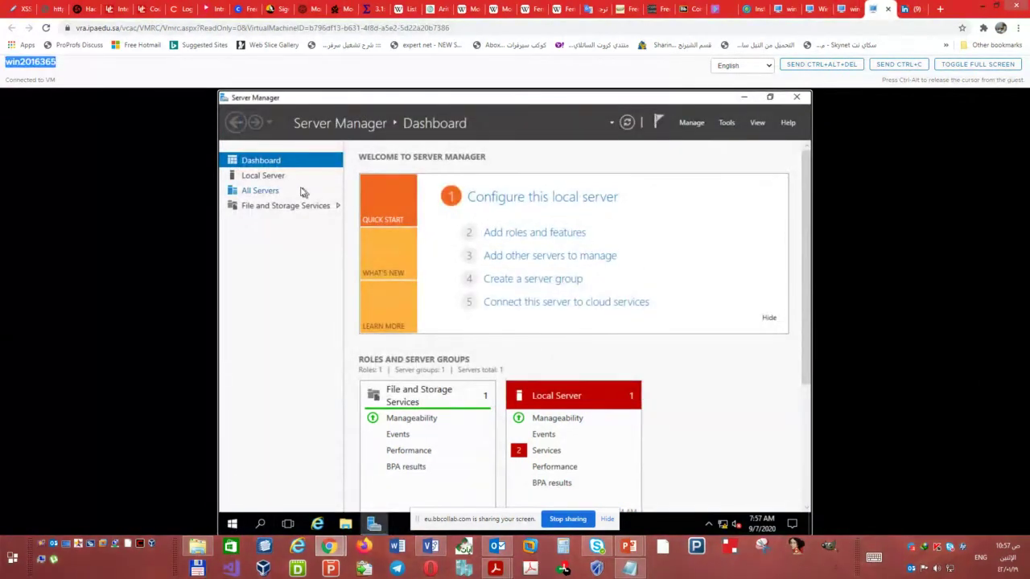
click(272, 178)
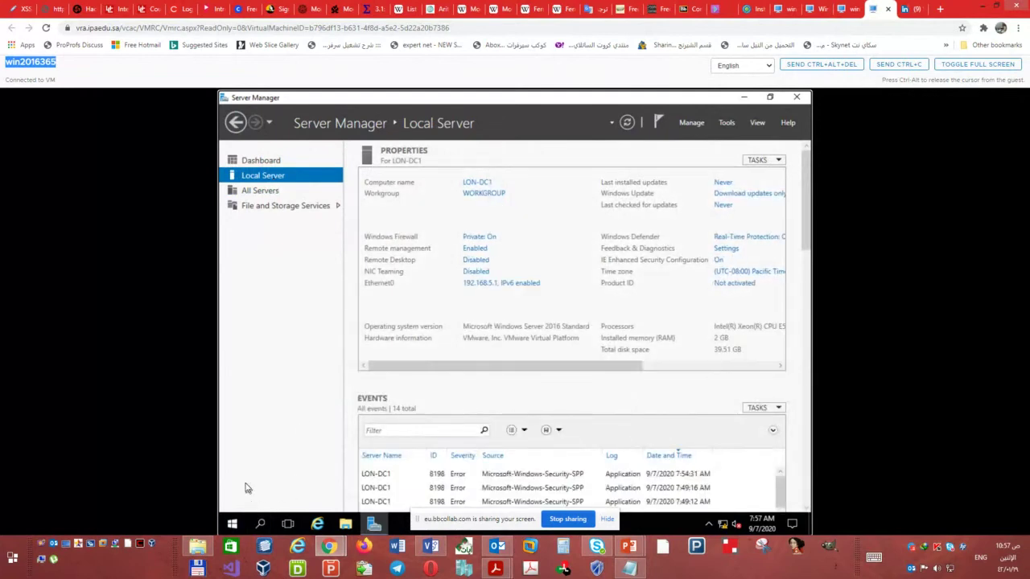
click(232, 524)
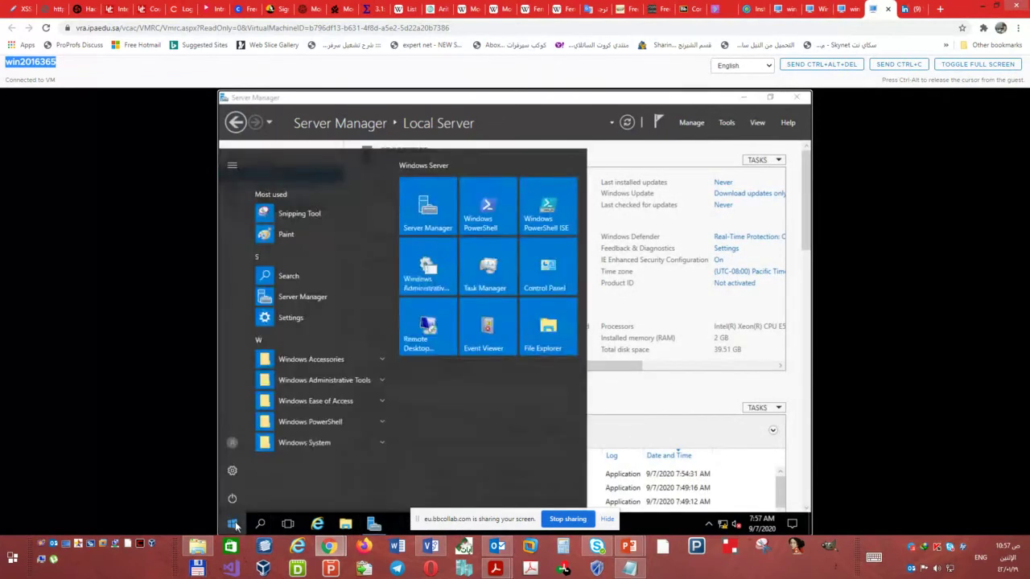
text(fir)
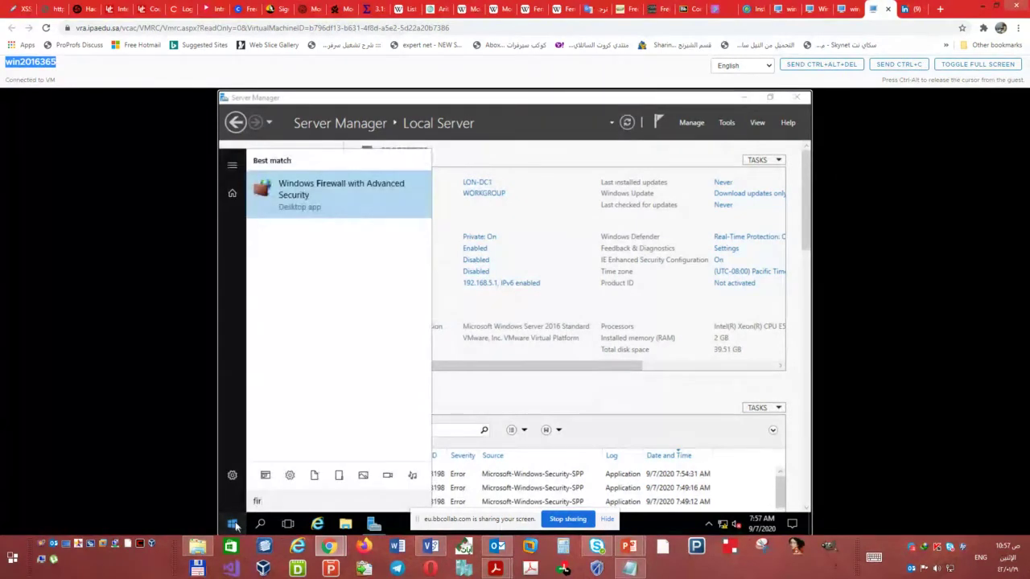
key(Return)
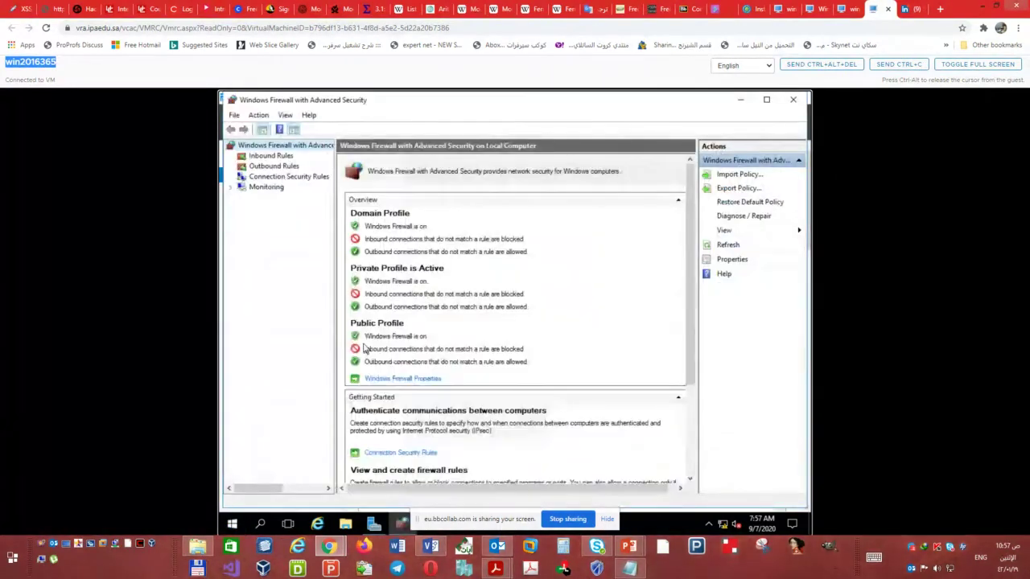
key(alt+Tab)
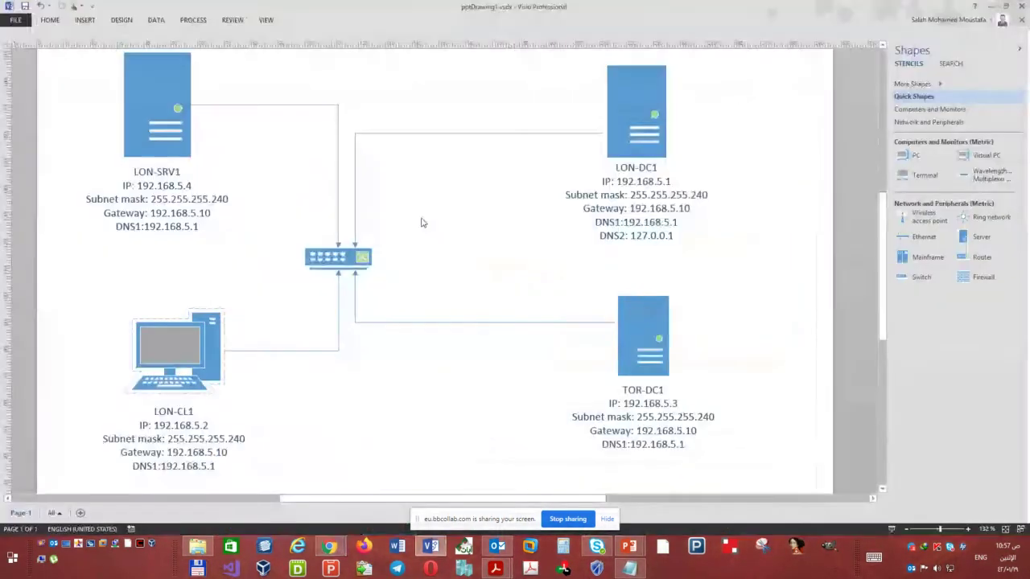
key(alt+Tab)
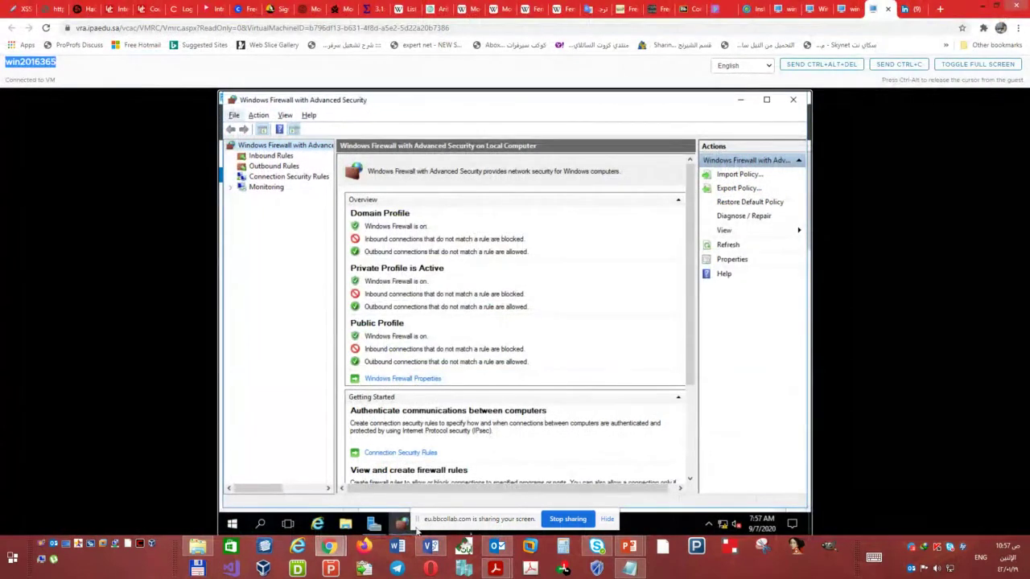
click(372, 524)
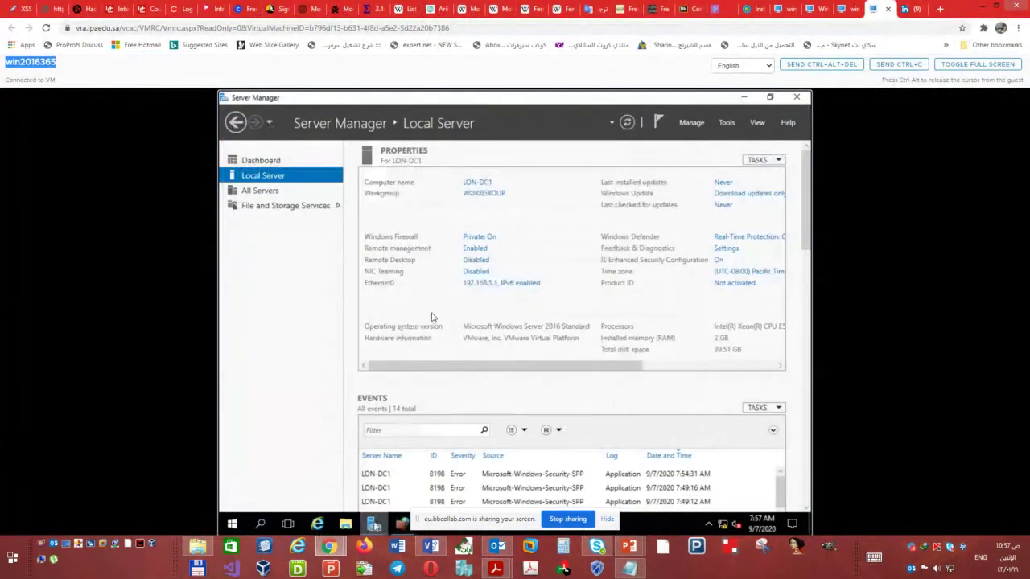
- Turn off Windows Firewall for private and public networks, then refresh the Local Server properties
click(482, 237)
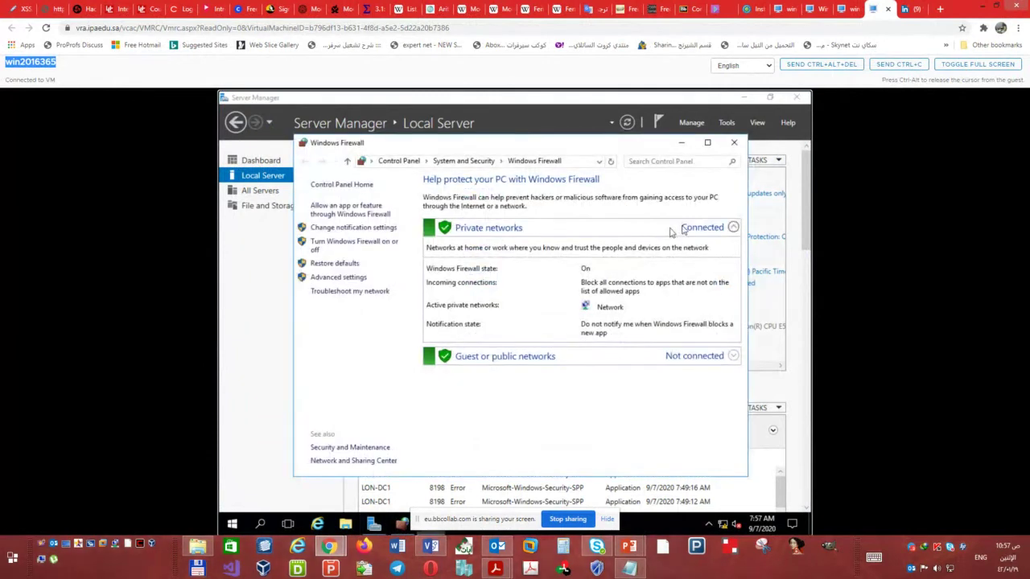
click(358, 244)
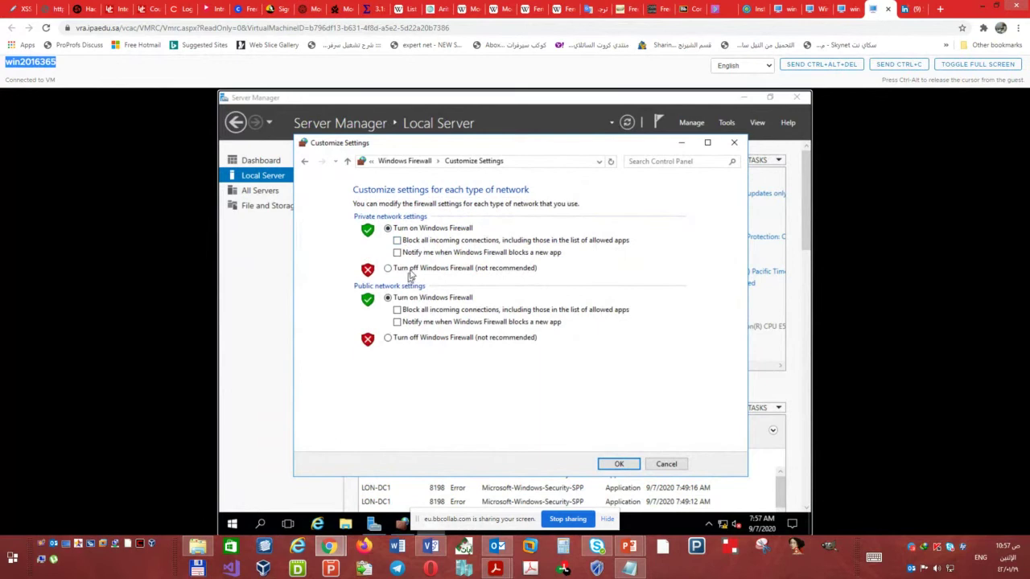
click(389, 269)
click(411, 339)
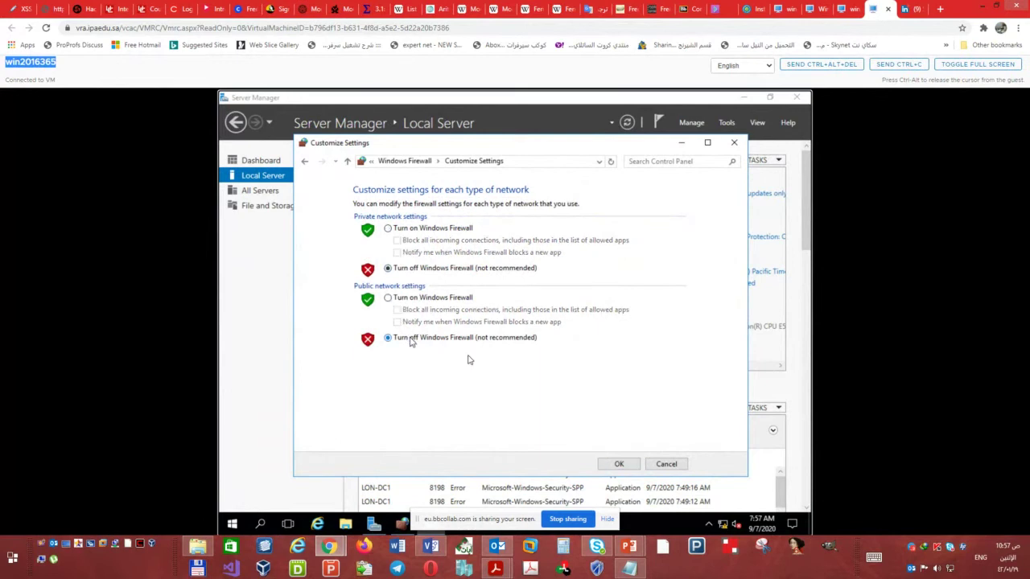
click(620, 464)
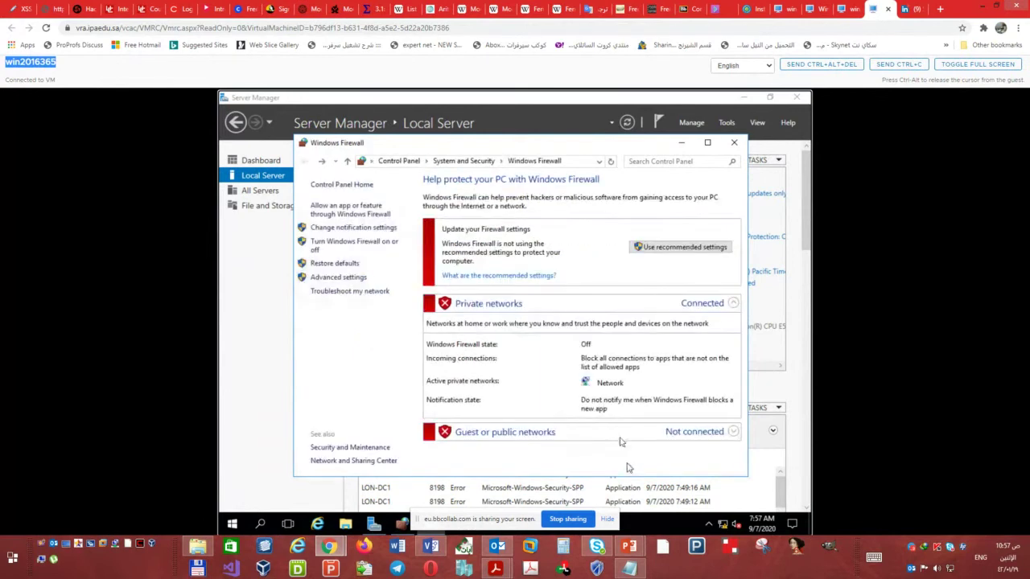
click(734, 143)
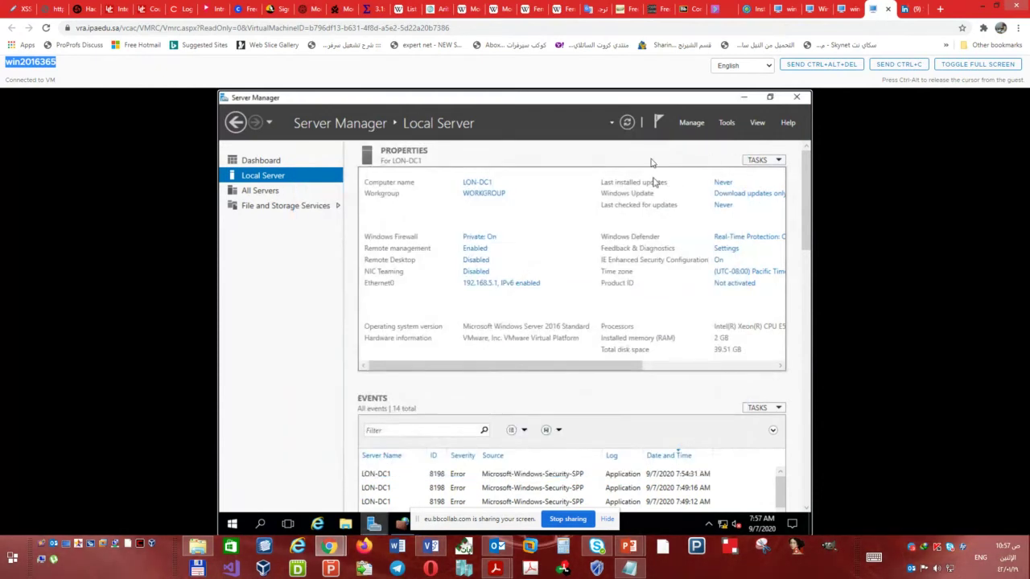
click(627, 122)
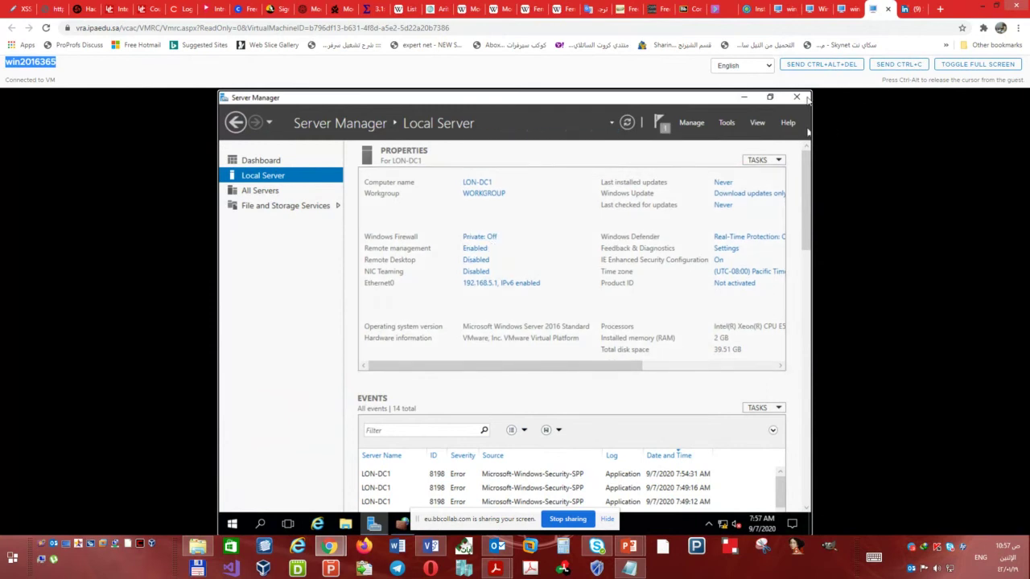
- Rerun the ping to 192.168.5.1 from win2016367, now getting 4 of 4 replies
click(843, 9)
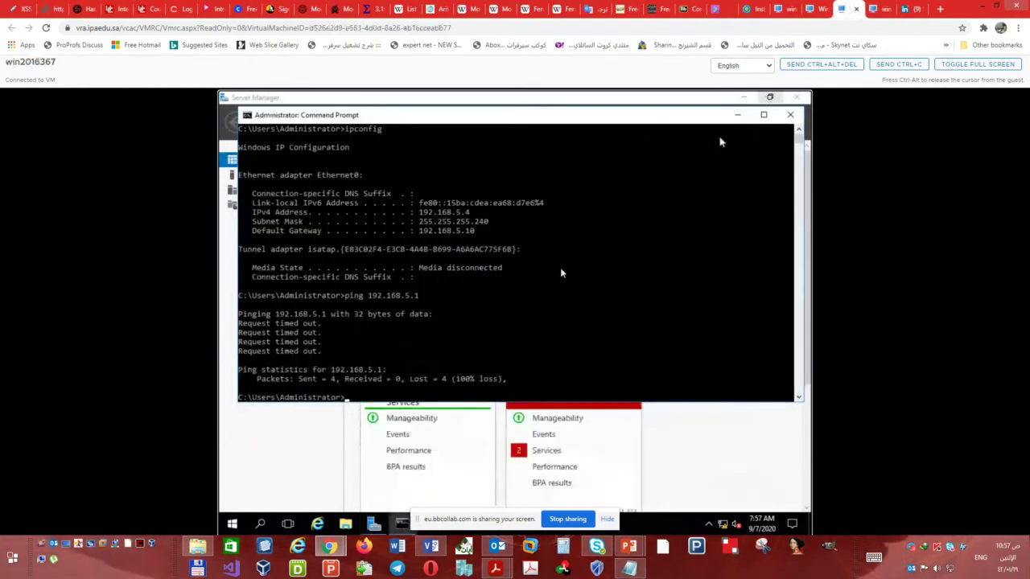
key(Up)
key(Return)
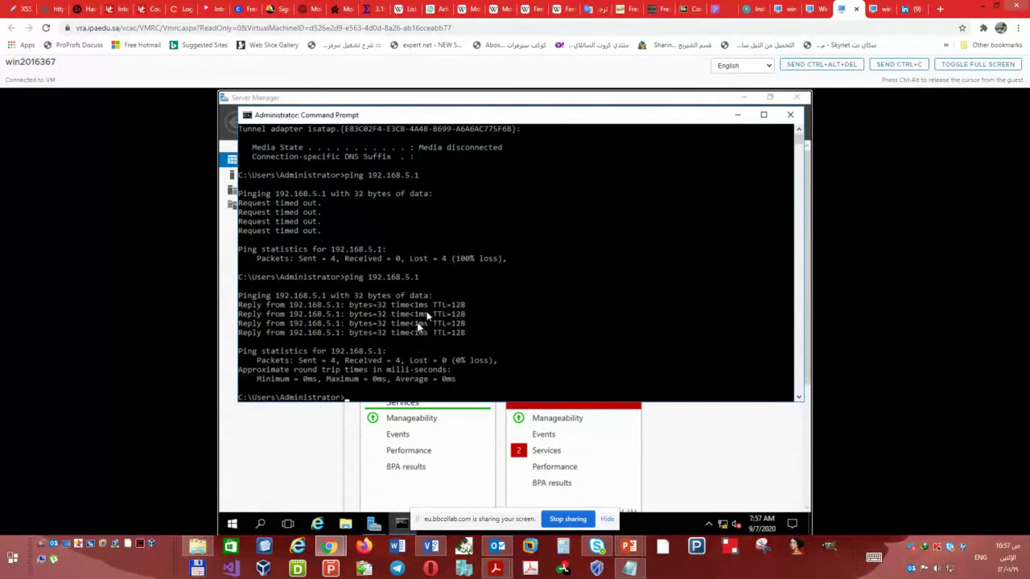
click(811, 9)
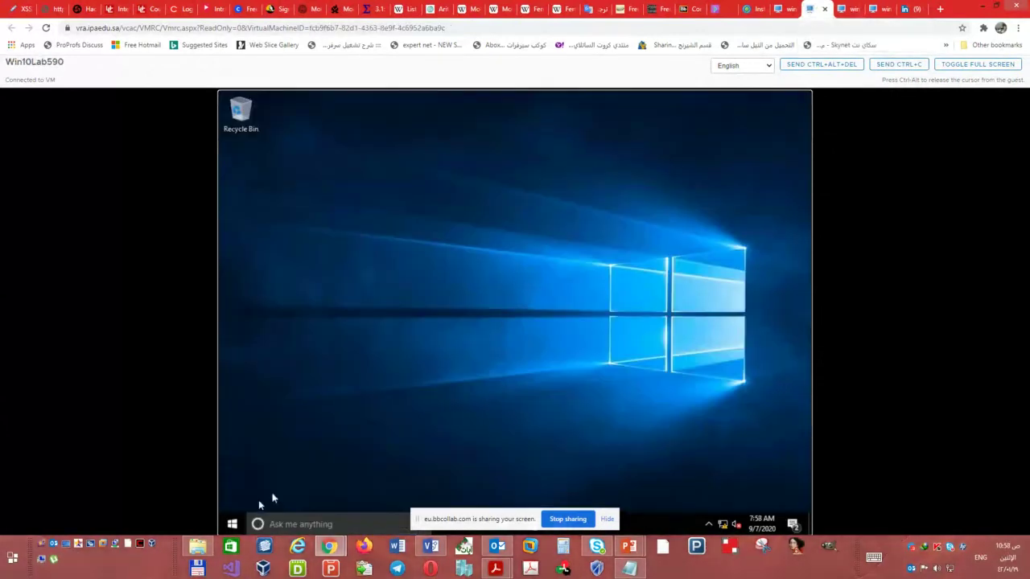
- Open Windows Firewall with Advanced Security on Win10Lab590 and set the Domain Profile to Off
click(234, 524)
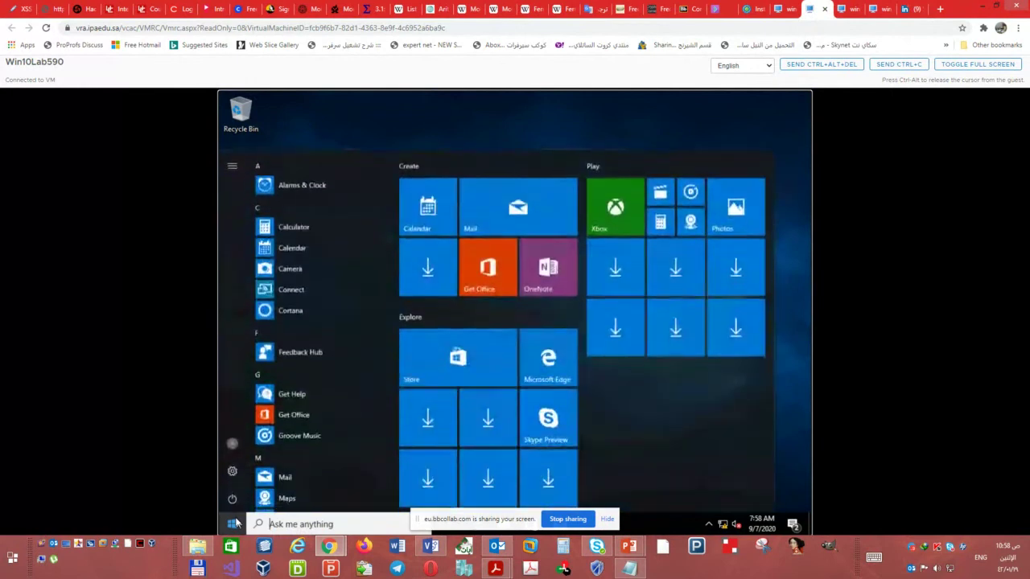
text(fir)
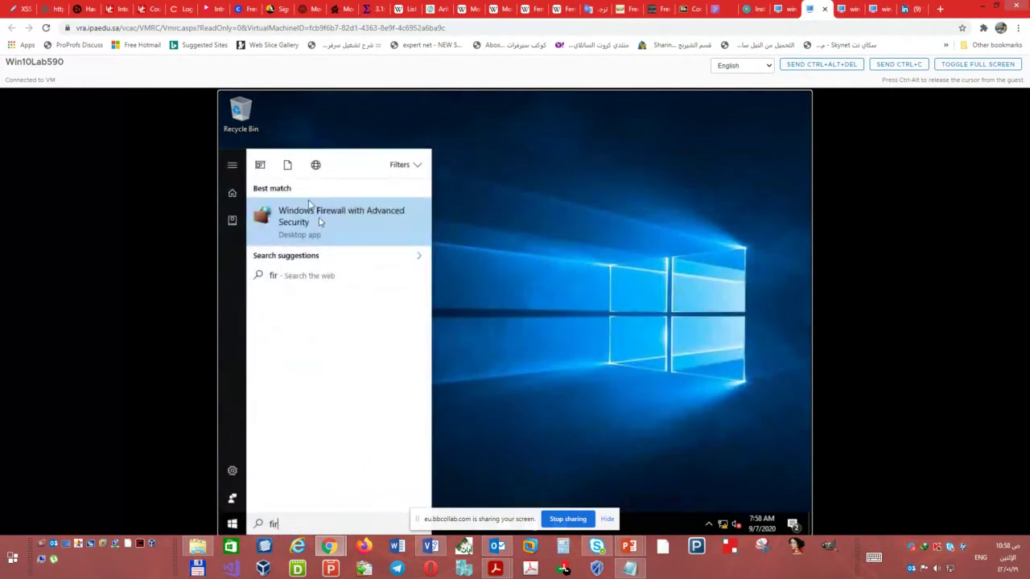
click(319, 222)
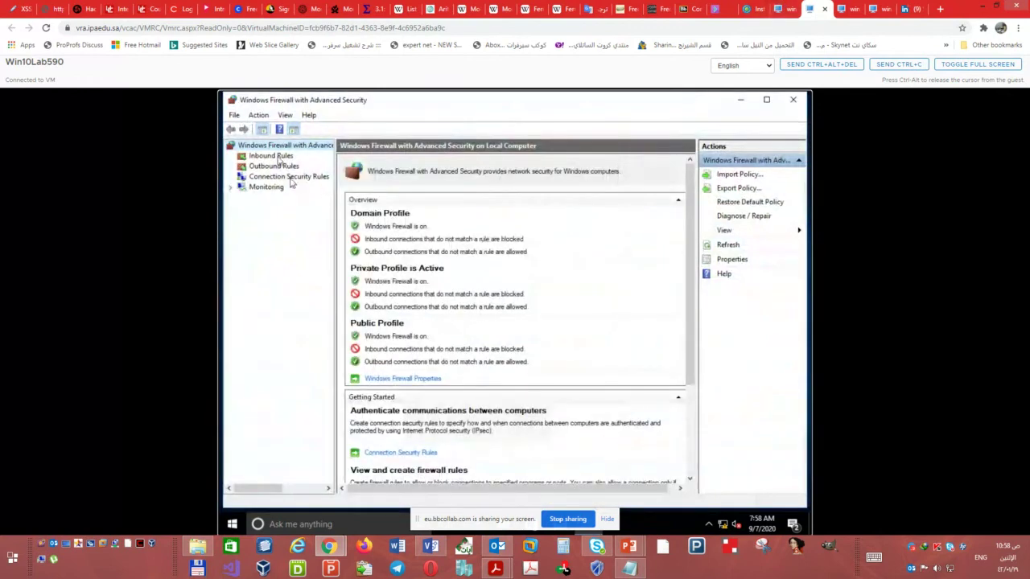
right_click(285, 148)
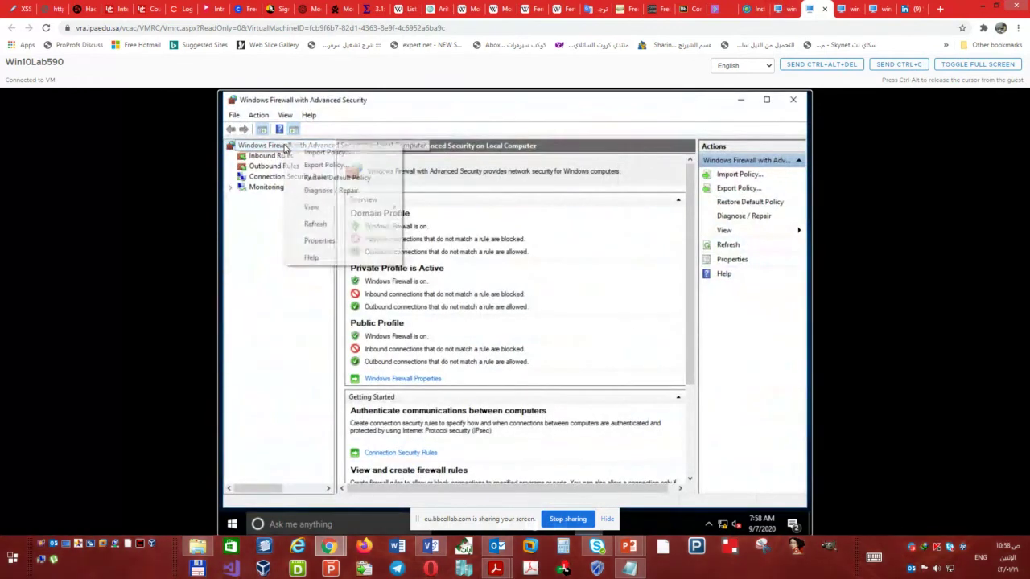
click(340, 241)
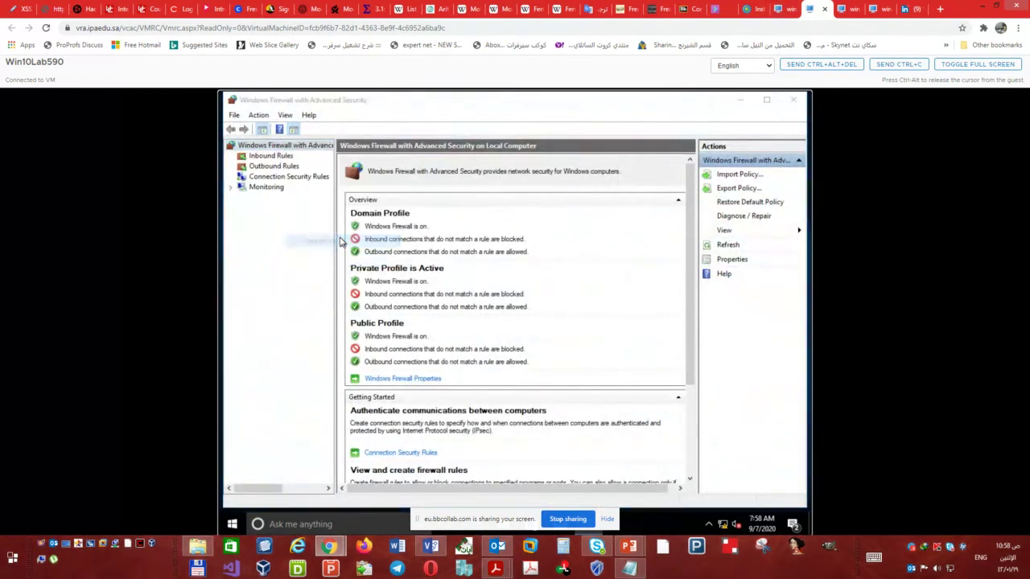
click(578, 242)
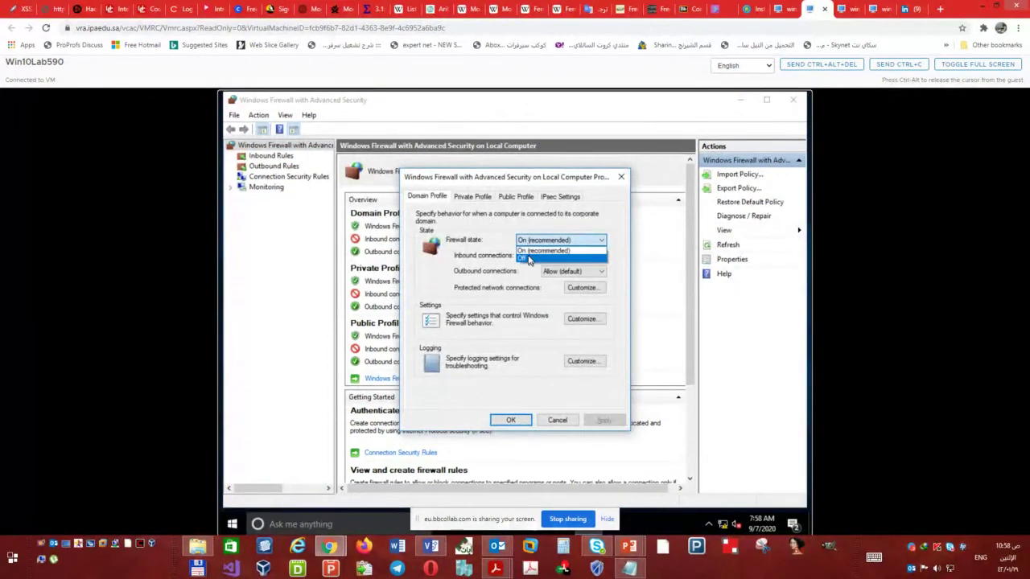
click(527, 260)
- Set the Private and Public Profile firewall states to Off and confirm with OK
click(479, 198)
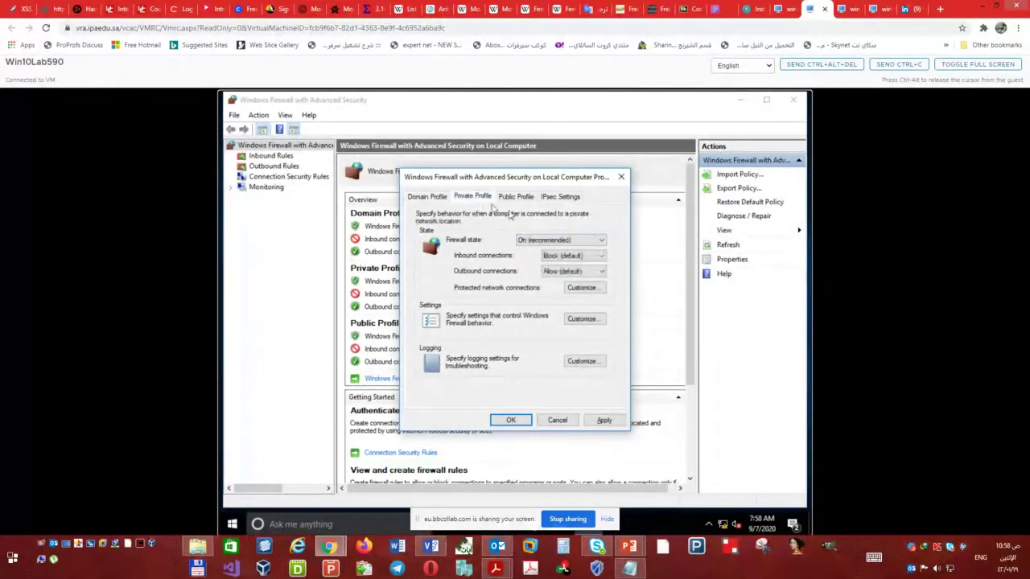
click(546, 239)
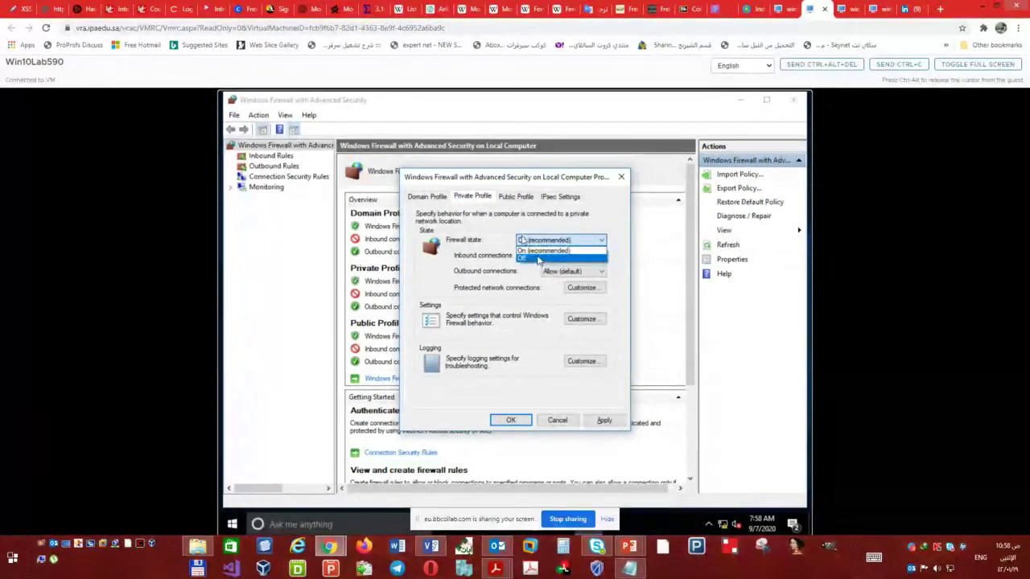
click(533, 259)
click(518, 197)
click(525, 240)
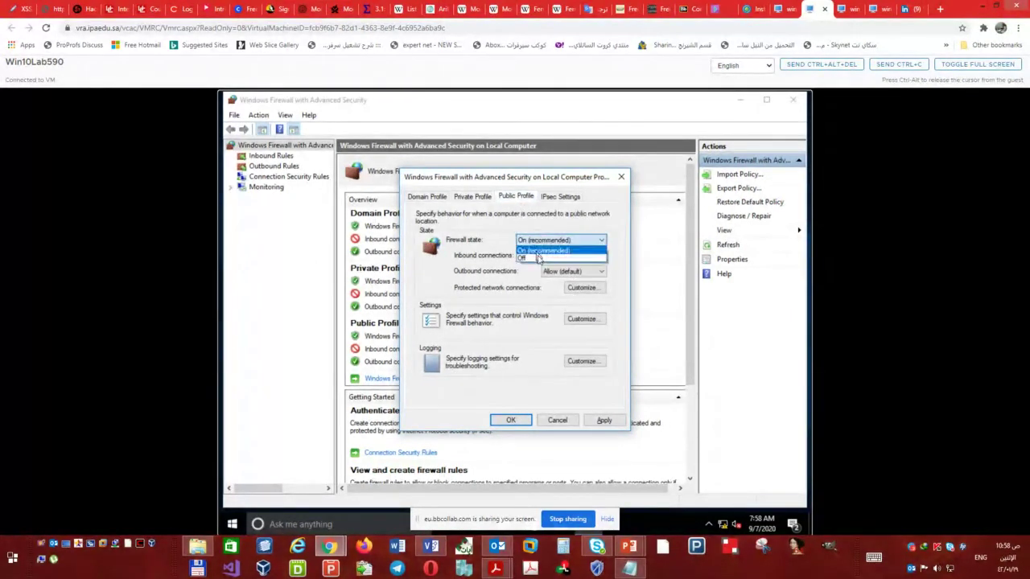
click(533, 259)
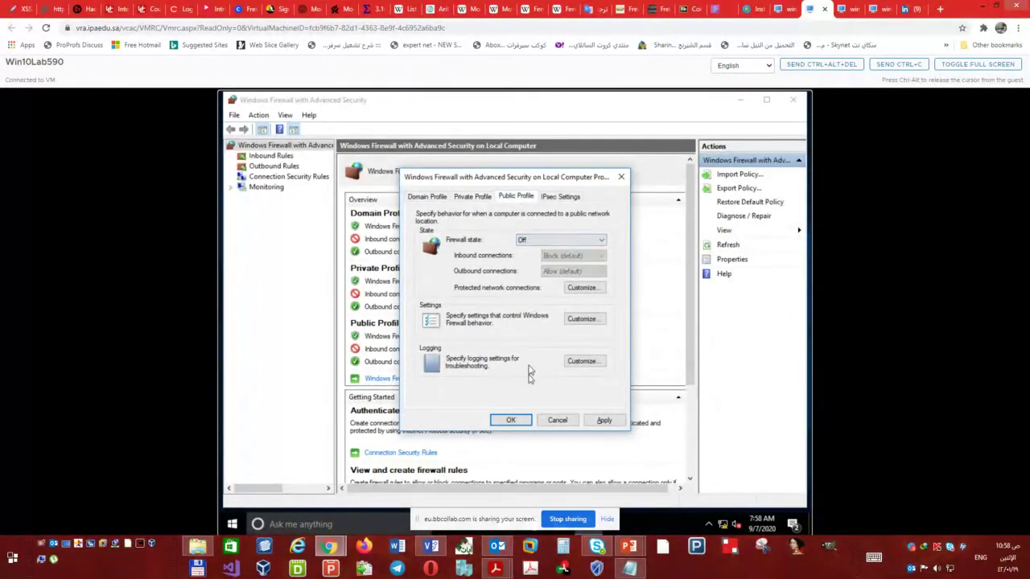
click(527, 421)
click(777, 11)
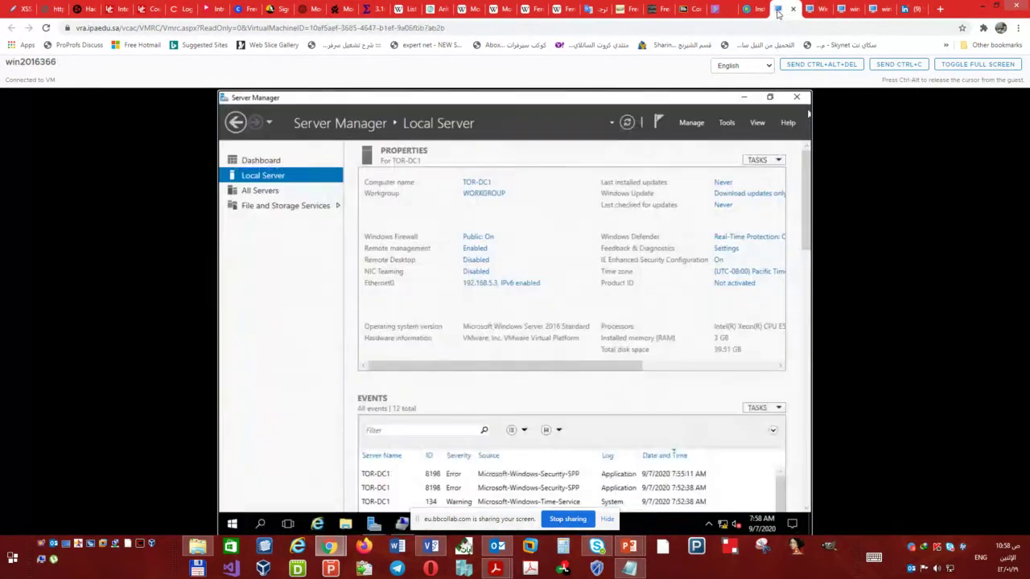
- Turn off TOR-DC1's firewall for private and public networks; close Win10Lab590's firewall console
click(479, 237)
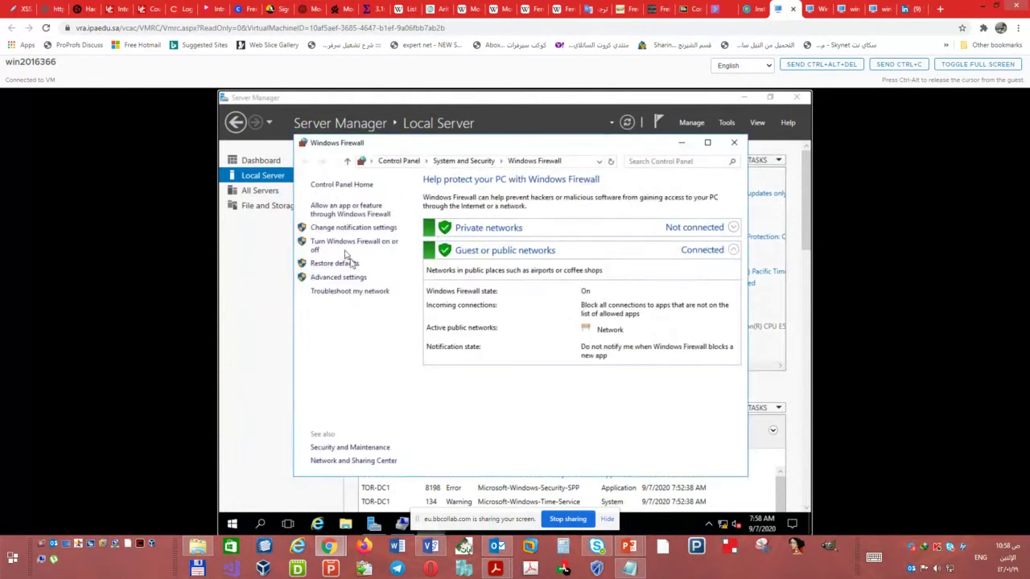
click(357, 245)
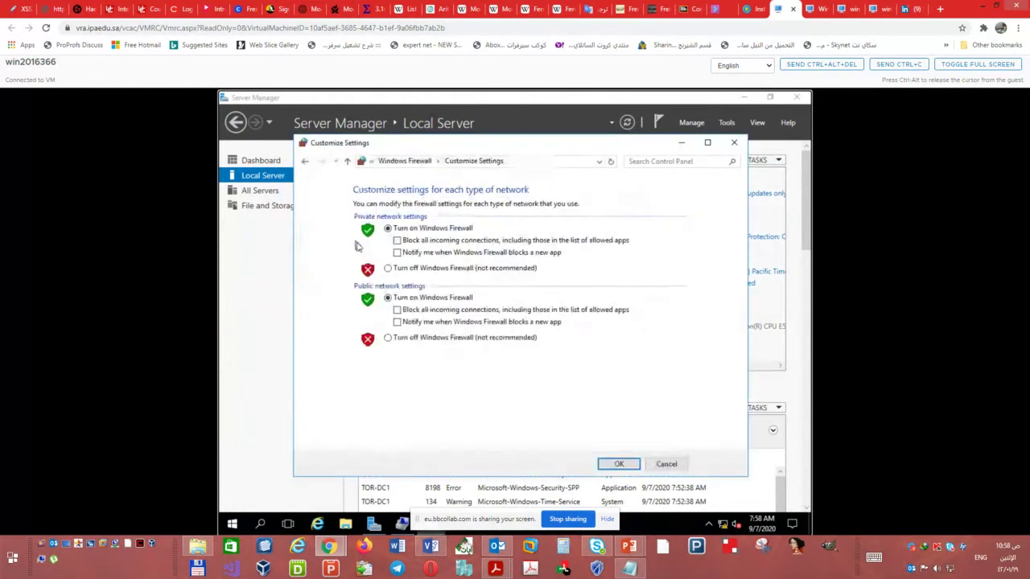
click(443, 271)
click(425, 339)
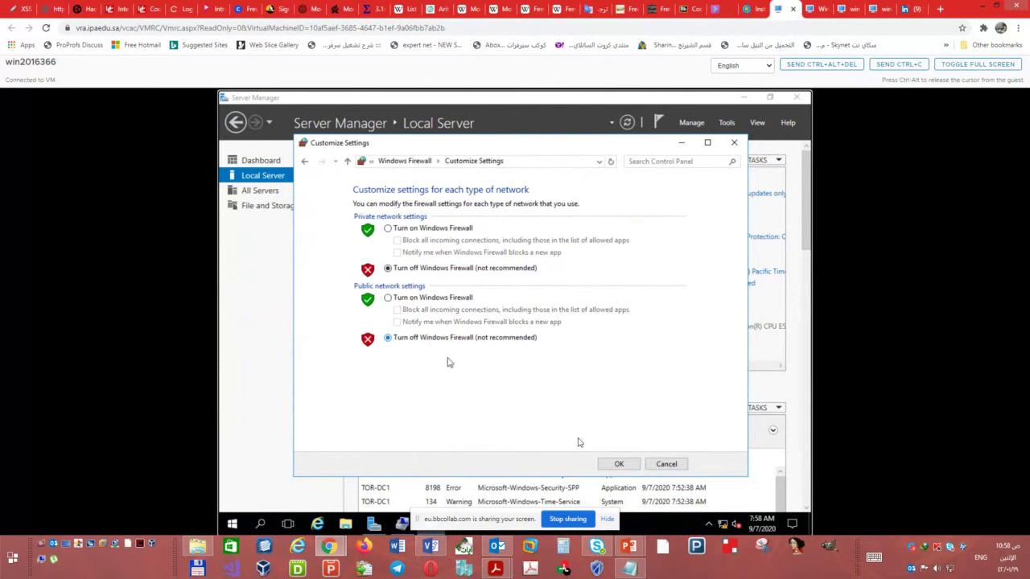
click(624, 465)
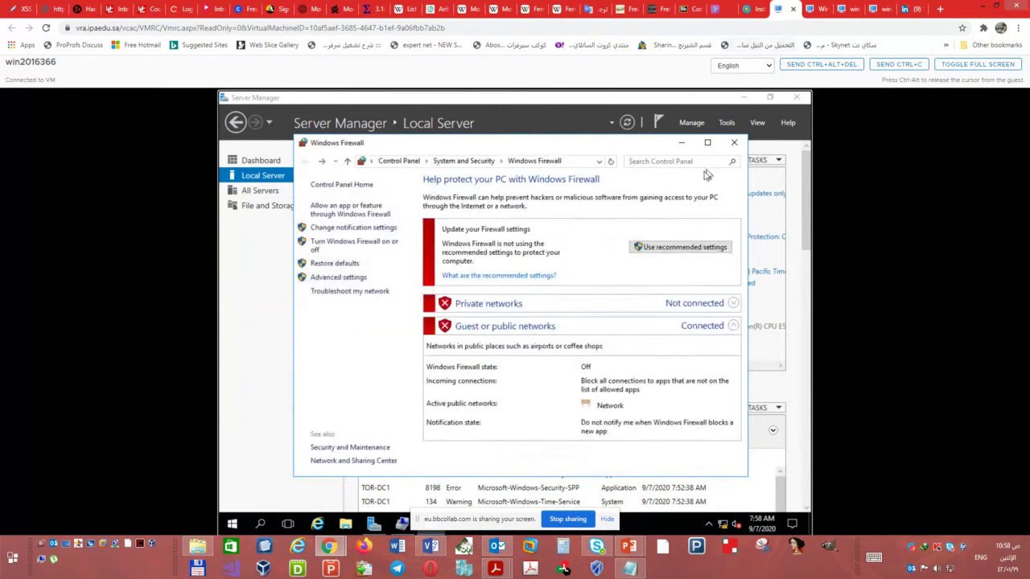
click(734, 142)
click(815, 9)
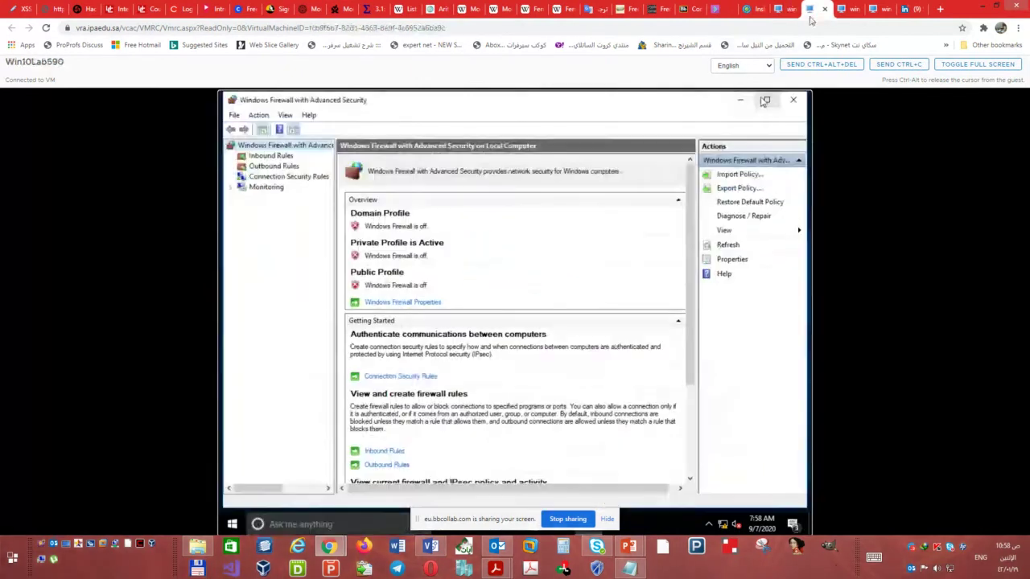
click(793, 105)
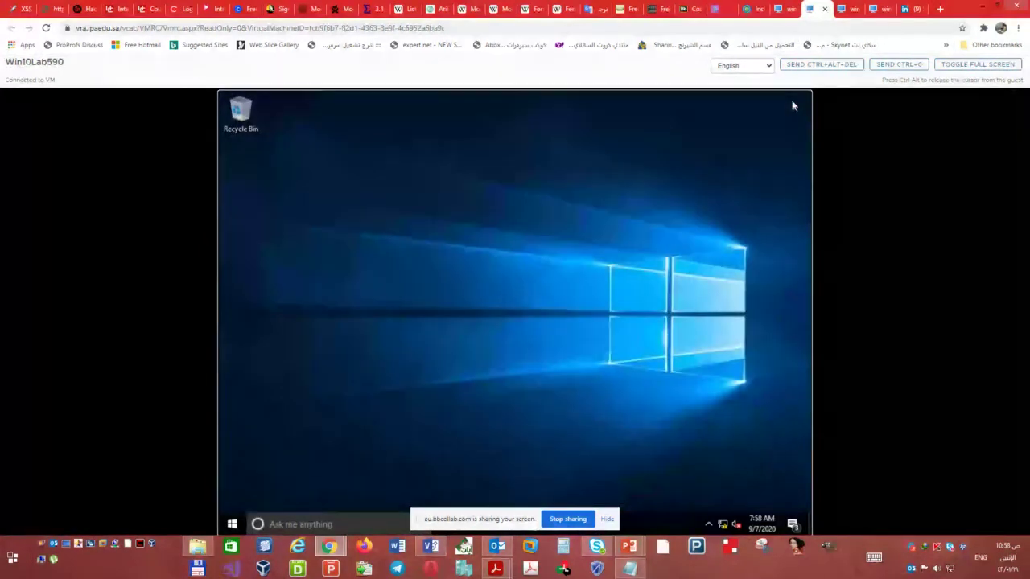
click(845, 9)
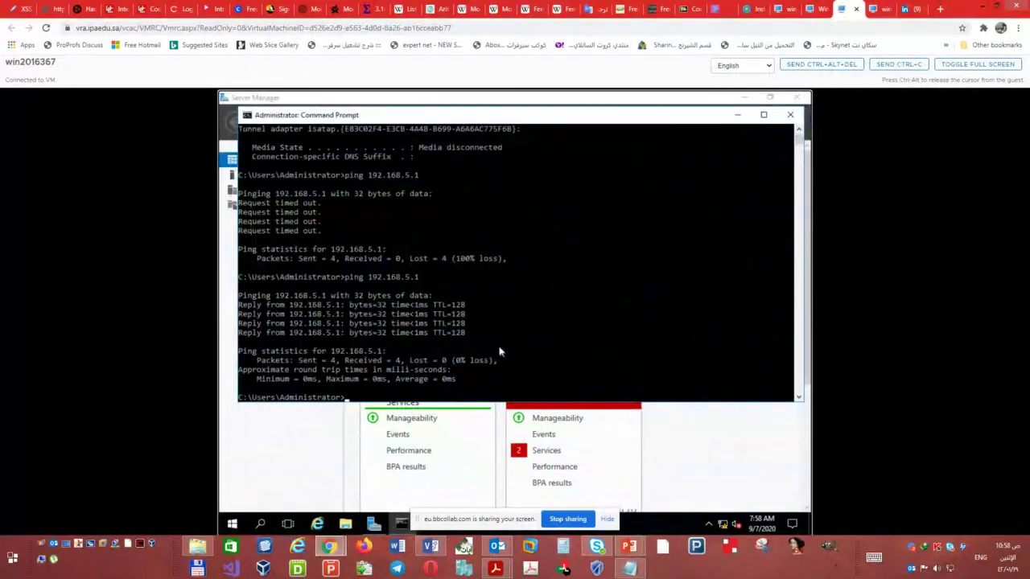
- Ping 192.168.5.2 and 192.168.5.3 from win2016367, getting 4/4 replies, then close the prompt
key(Up)
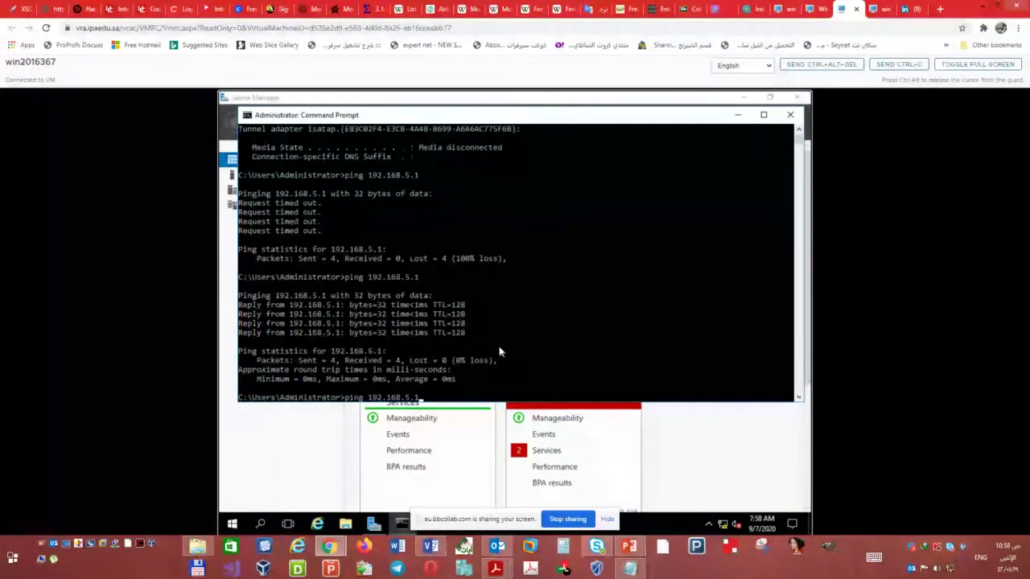
key(BackSpace)
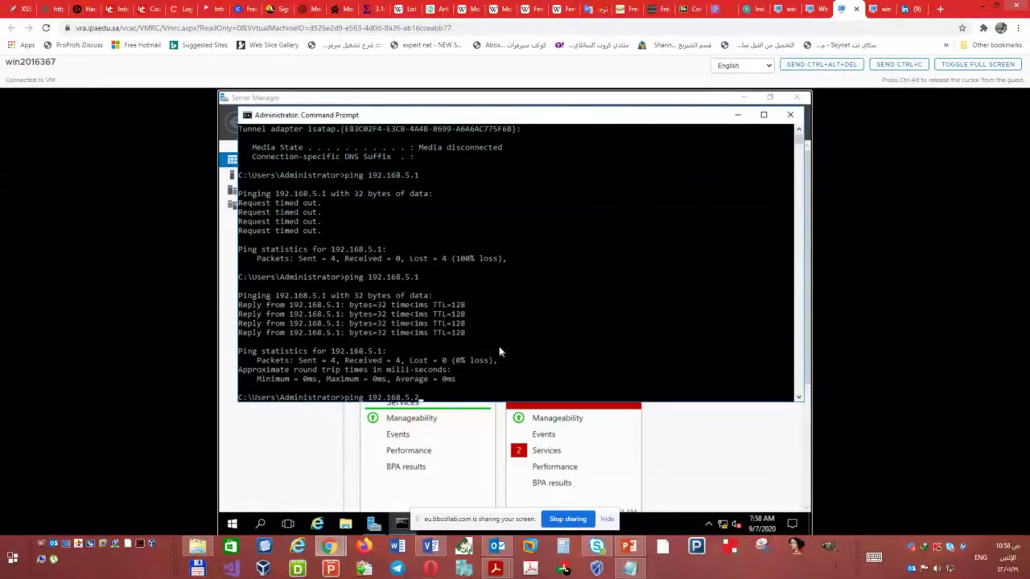
text(2)
key(Return)
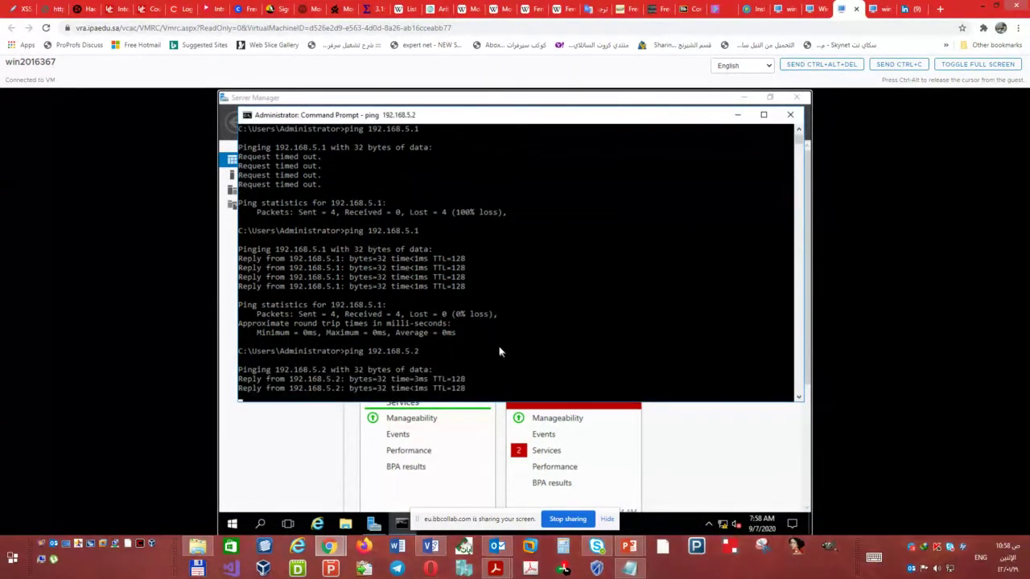
key(Up)
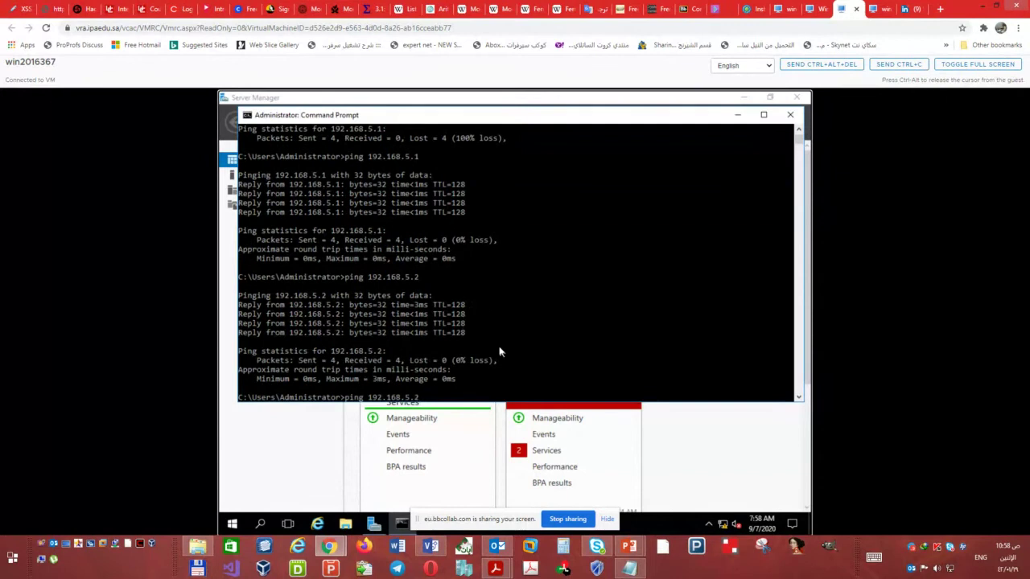
key(Return)
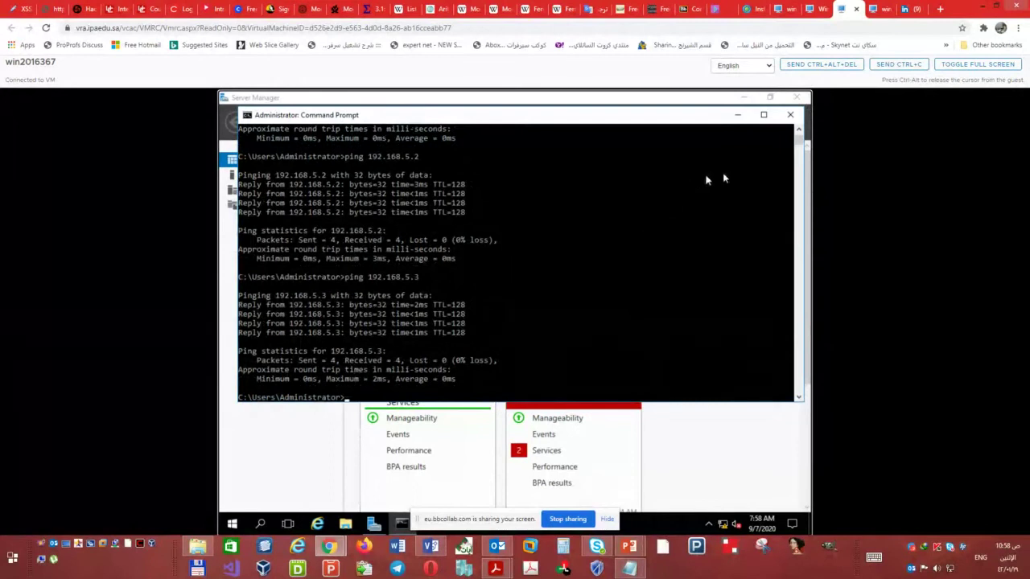
click(790, 115)
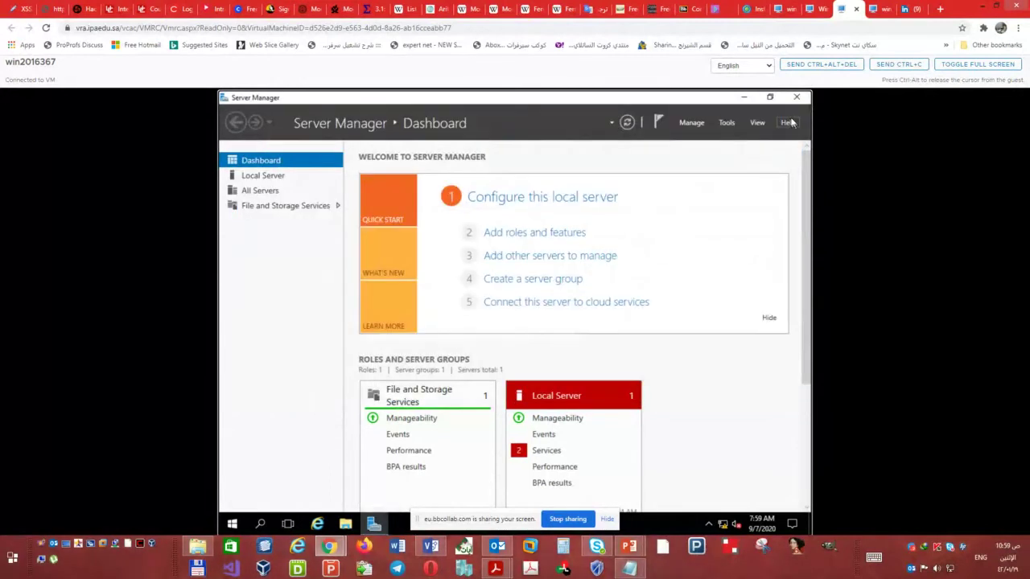
- Check the Win10Lab590, win2016366 and Collaborate tabs, ending on win2016365's LON-DC1 at 192.168.5.1
click(816, 9)
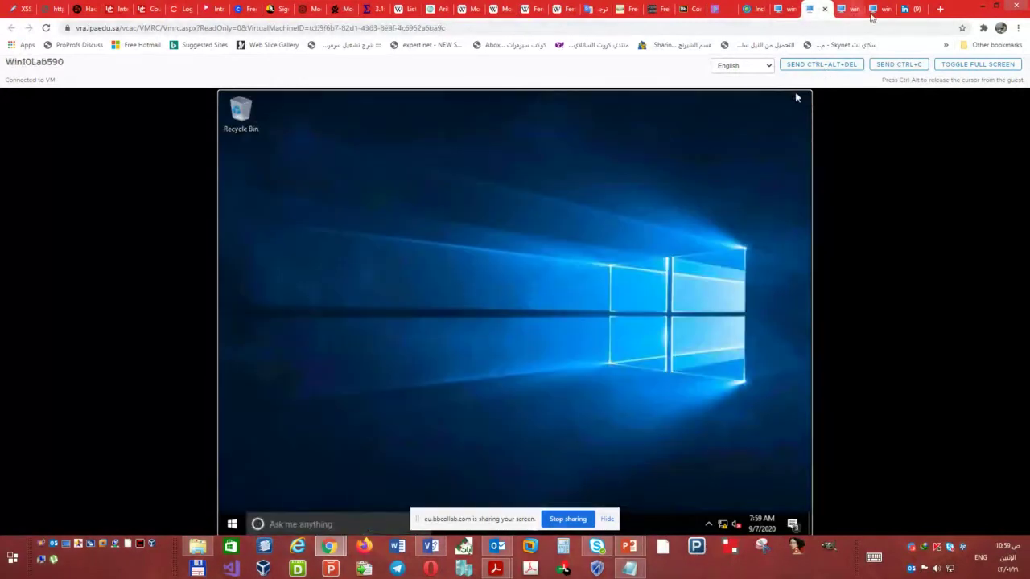
click(873, 10)
click(845, 10)
click(808, 8)
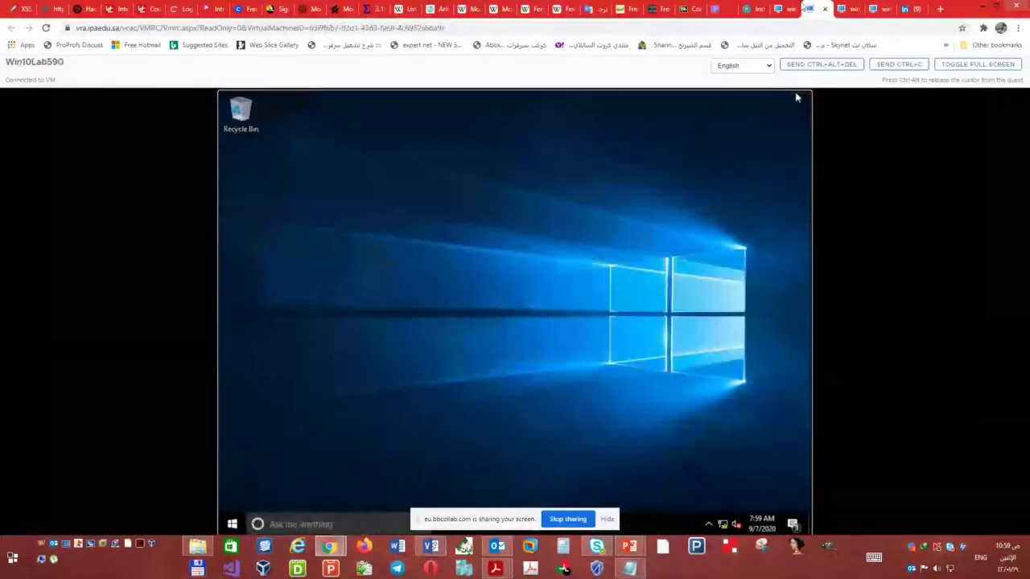
click(779, 8)
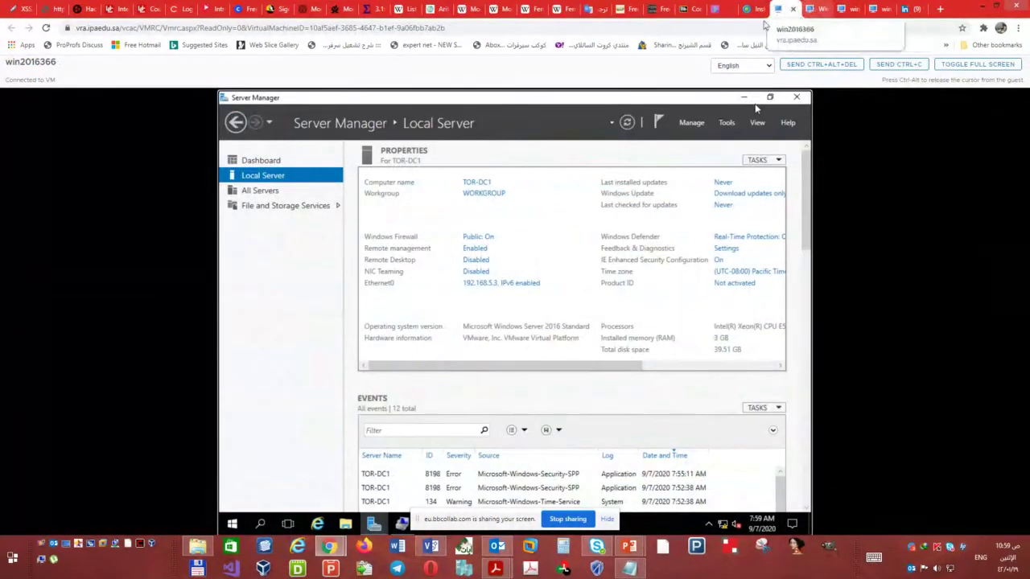
click(719, 9)
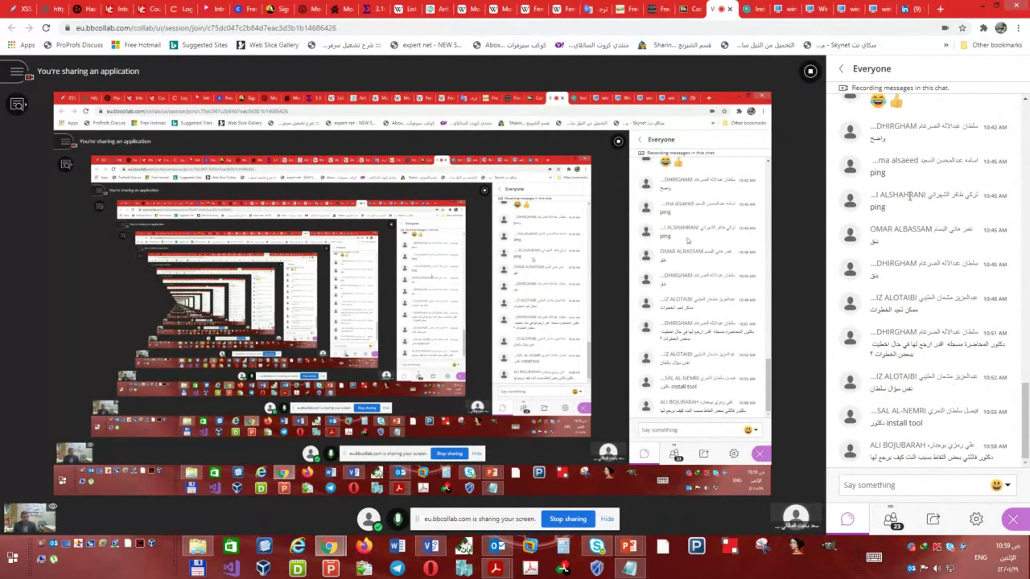
click(822, 8)
click(876, 8)
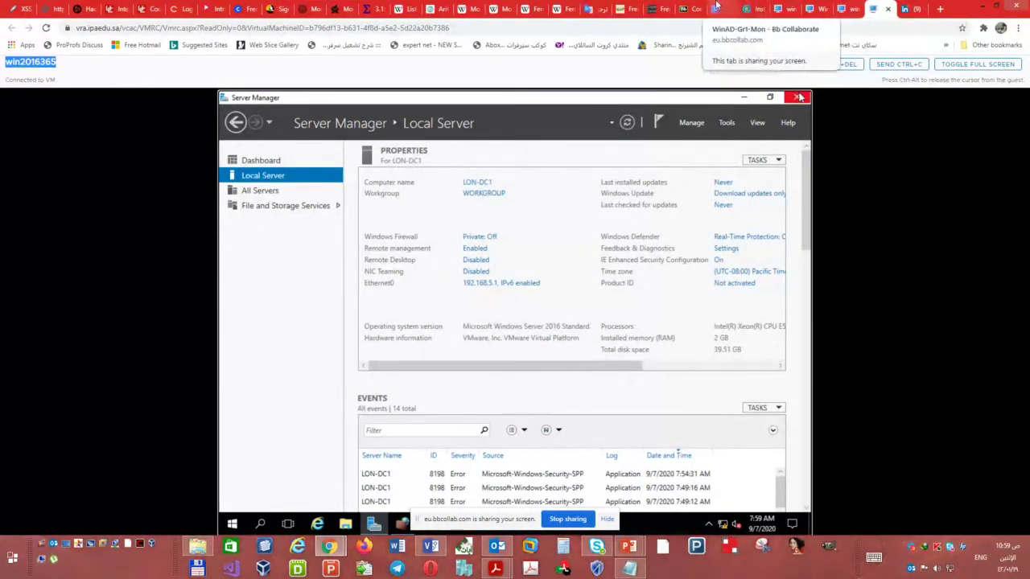
- Go back to LON-DC1's Server Manager, show the Dashboard and open the Manage menu
click(720, 9)
click(877, 9)
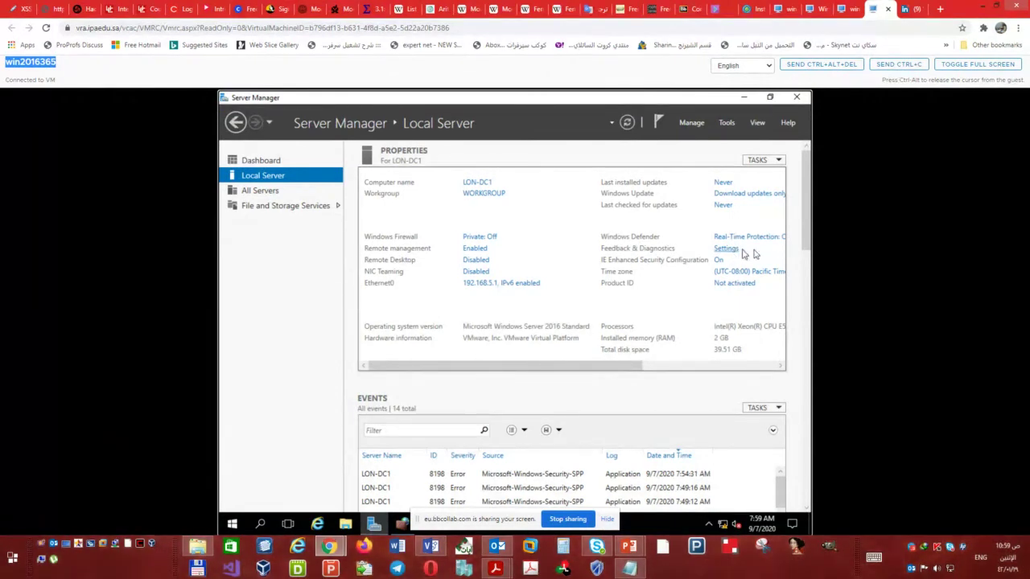
click(265, 160)
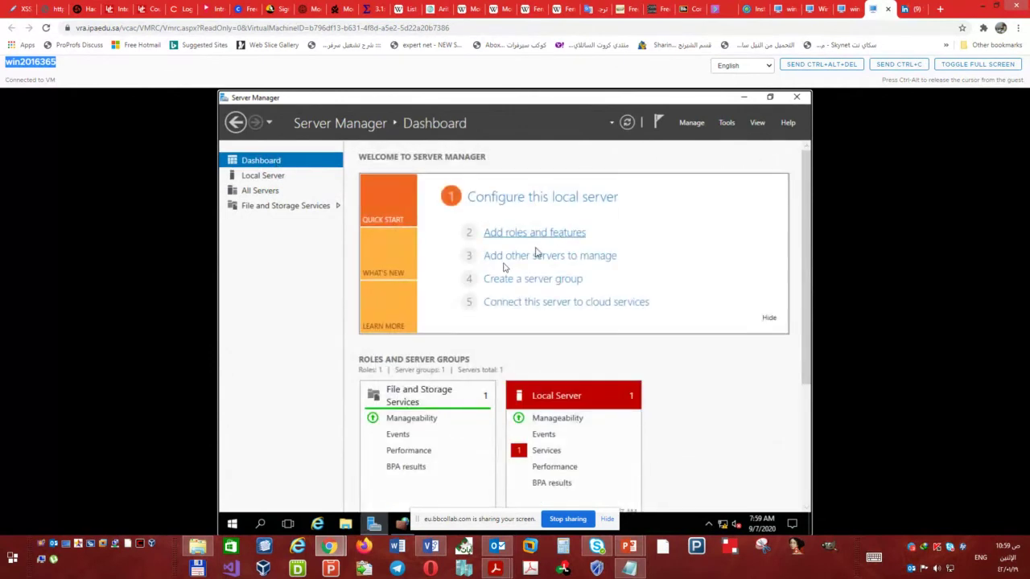
click(692, 123)
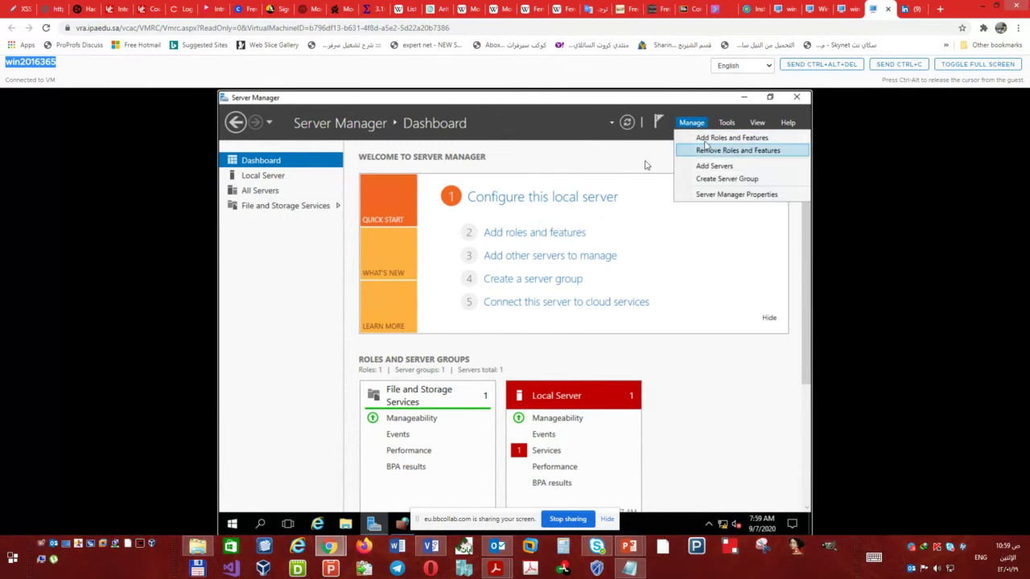
- Launch Add Roles and Features, skip the intro by default, and choose role-based installation on LON-DC1
click(521, 232)
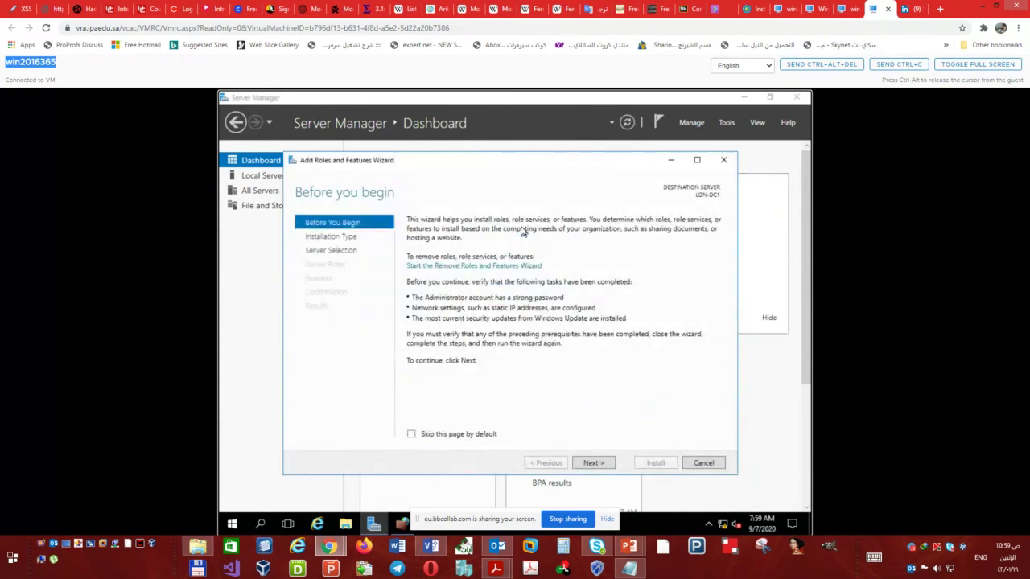
click(433, 437)
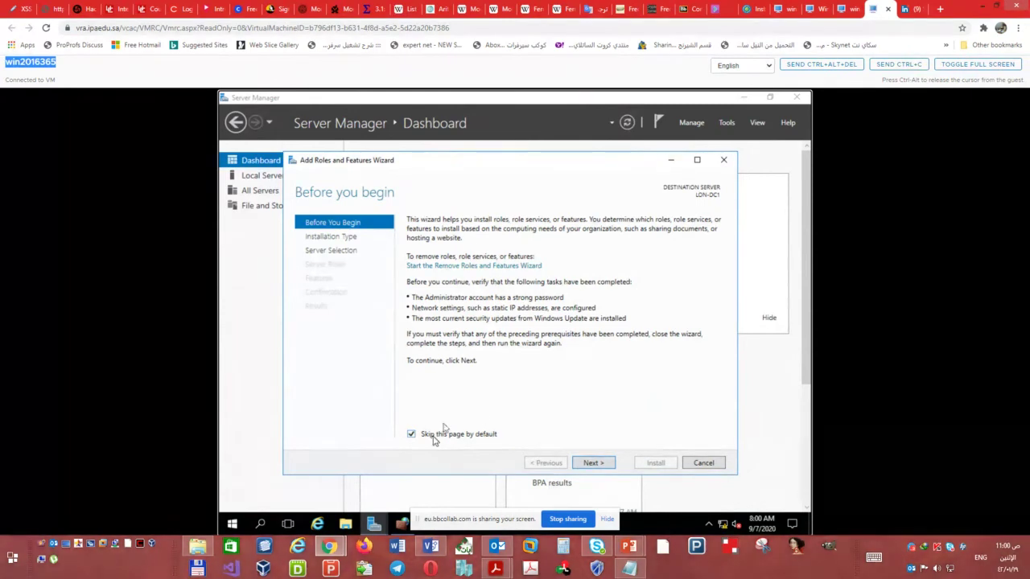
click(593, 464)
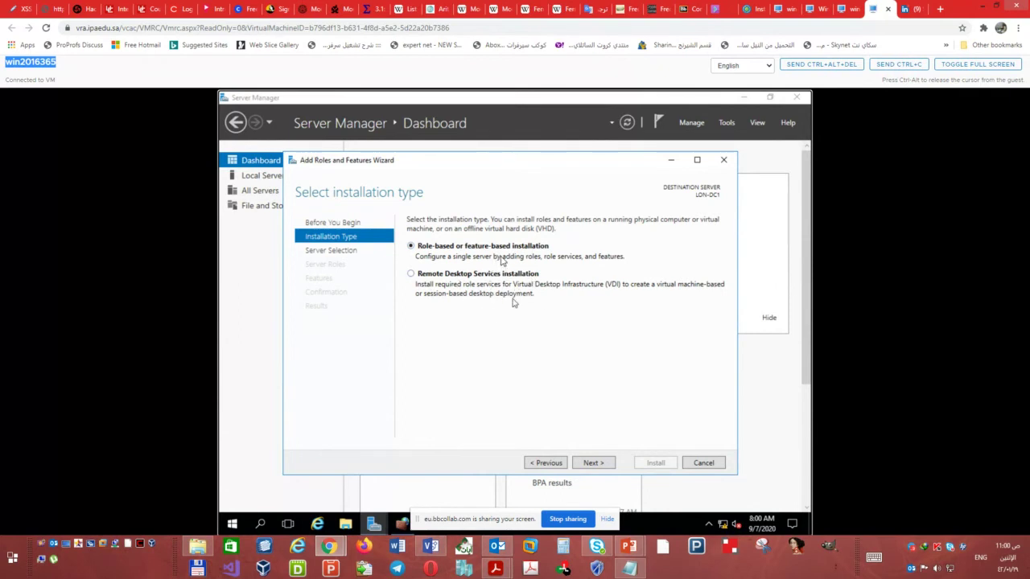
click(593, 462)
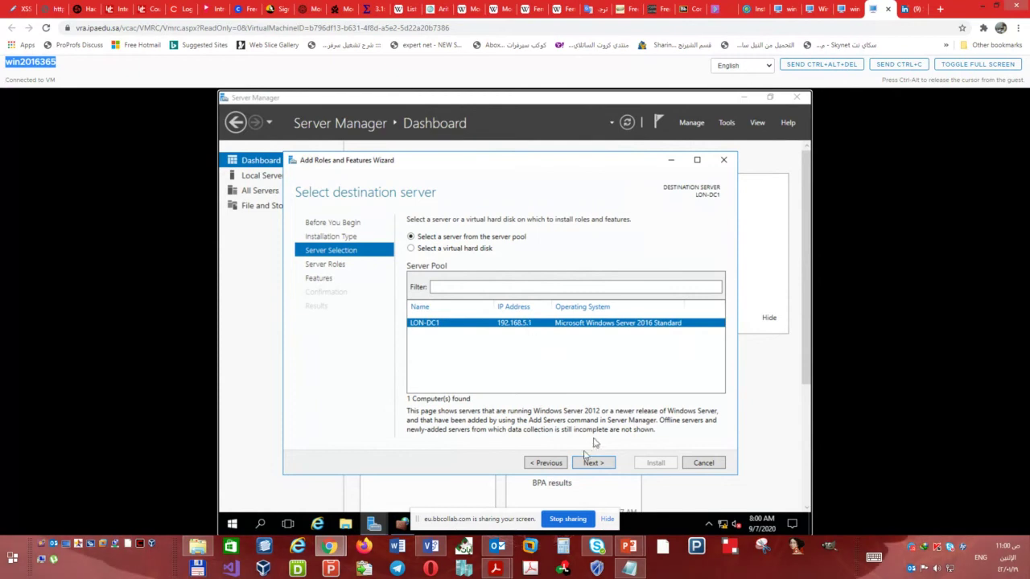
click(588, 466)
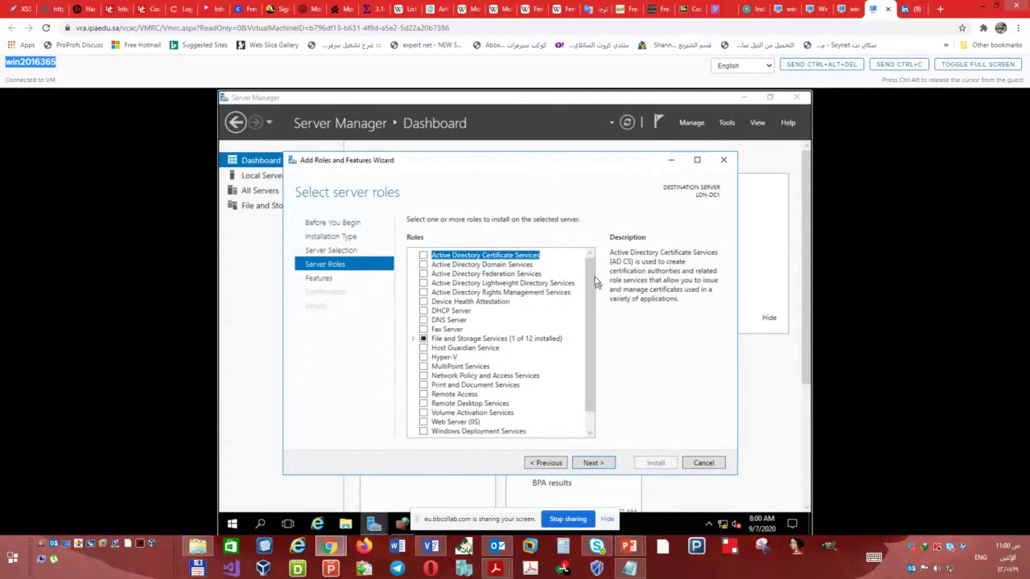
drag(592, 272, 598, 249)
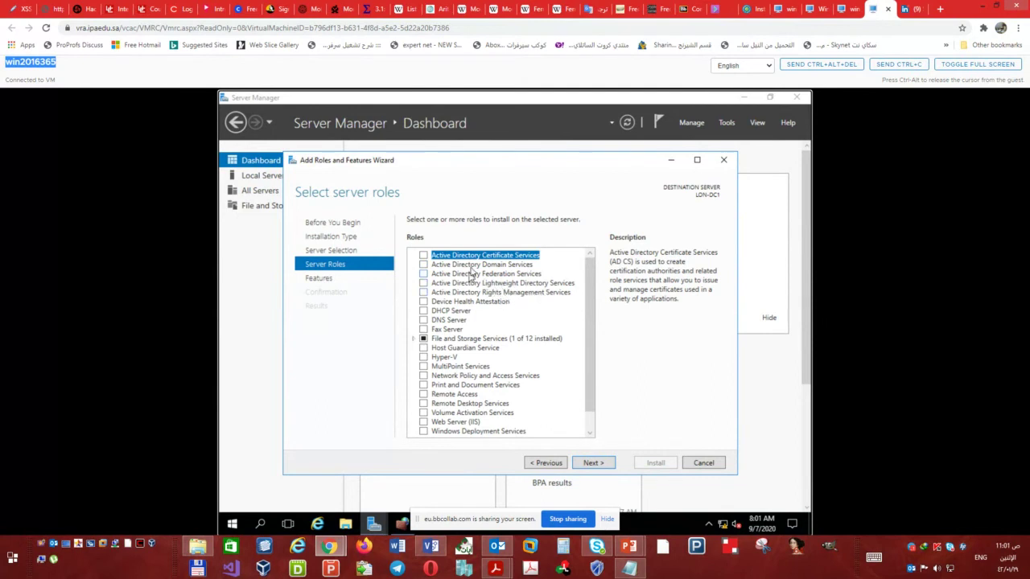
- Select the Active Directory Domain Services role along with its required management tools
click(424, 268)
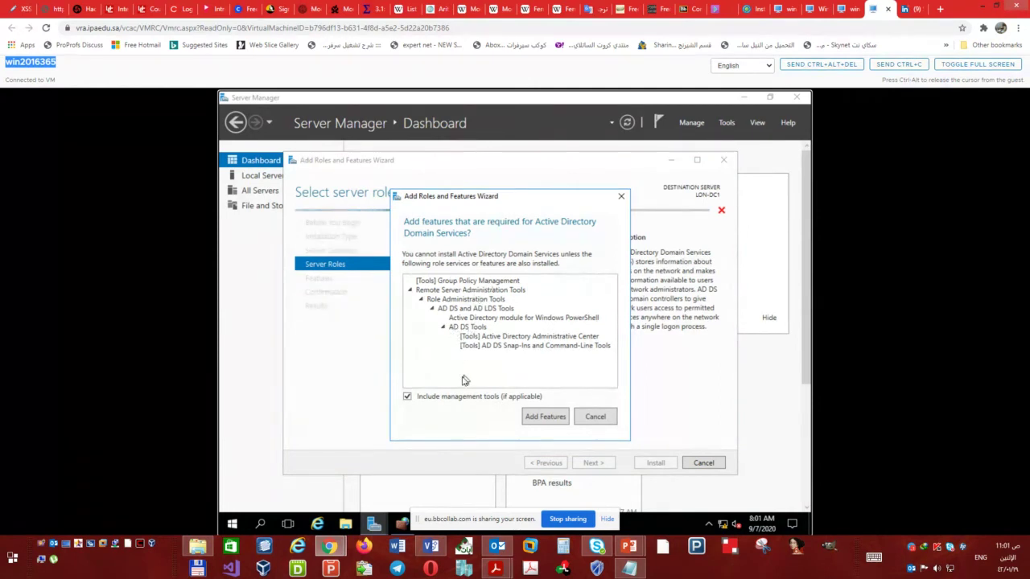
click(545, 417)
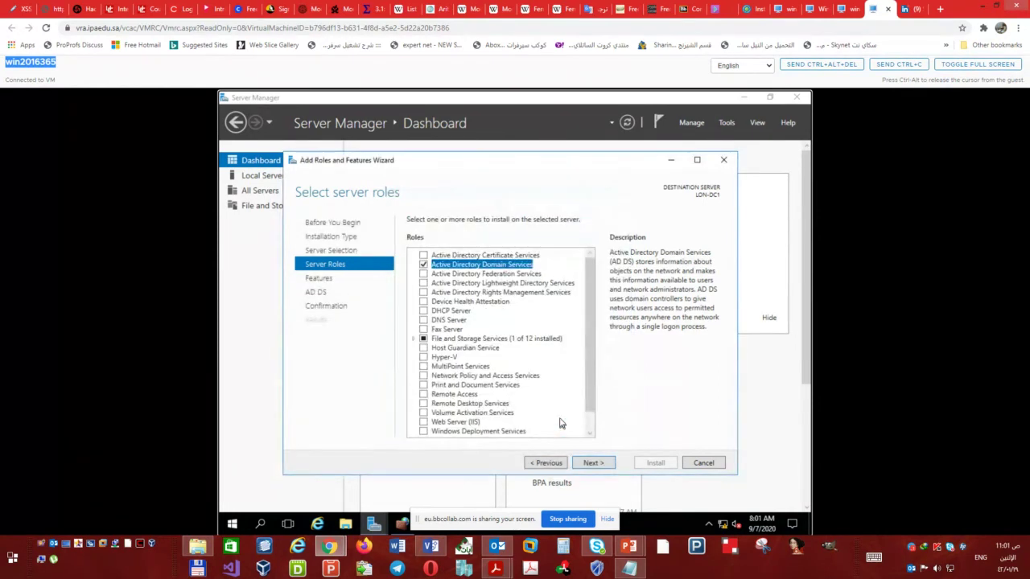
click(593, 464)
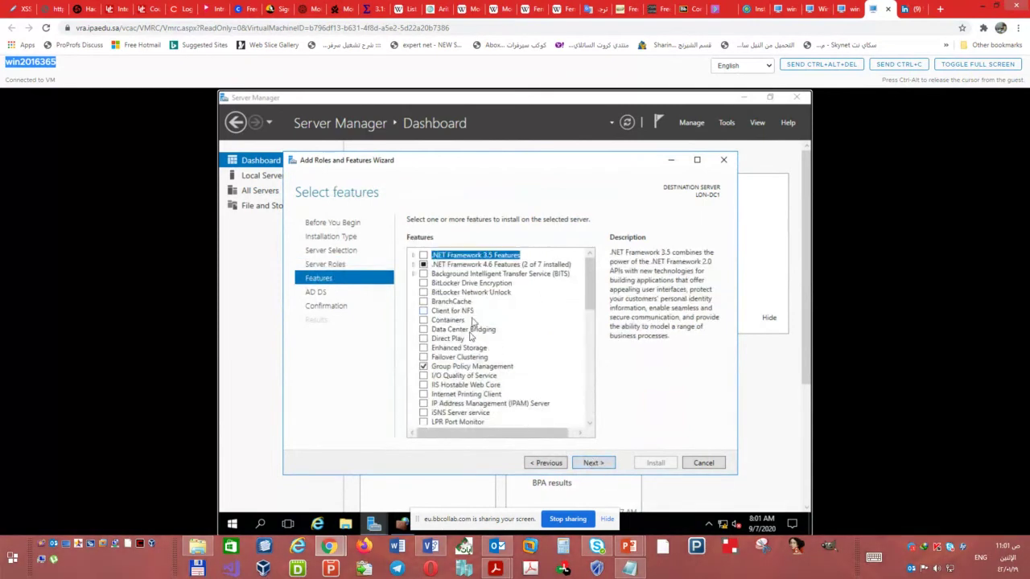
- Keep the default features, pass the AD DS notes, and start the installation
scroll(477, 336, down, 1)
scroll(476, 336, down, 13)
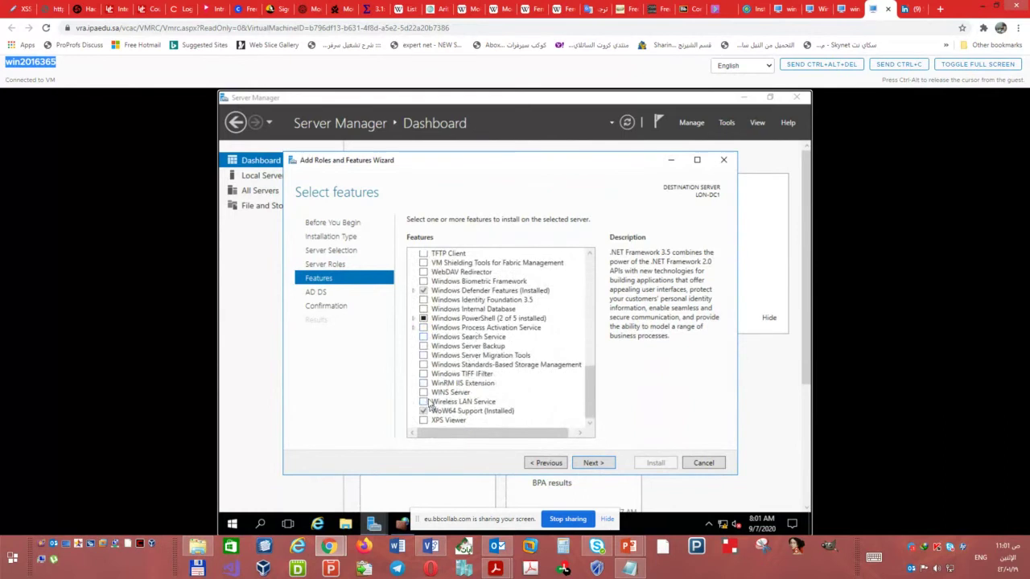
scroll(465, 326, up, 4)
scroll(466, 326, up, 9)
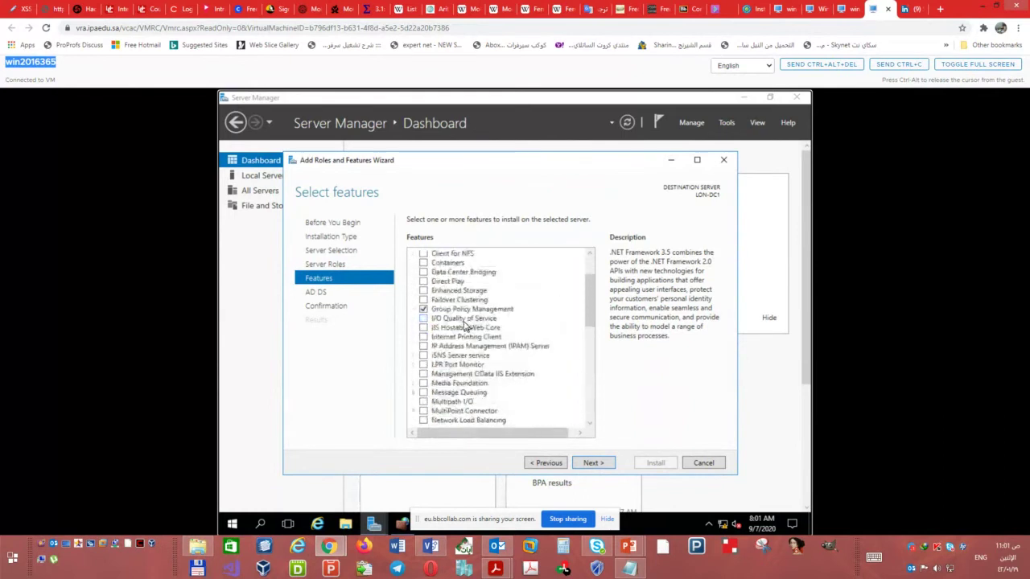
click(593, 464)
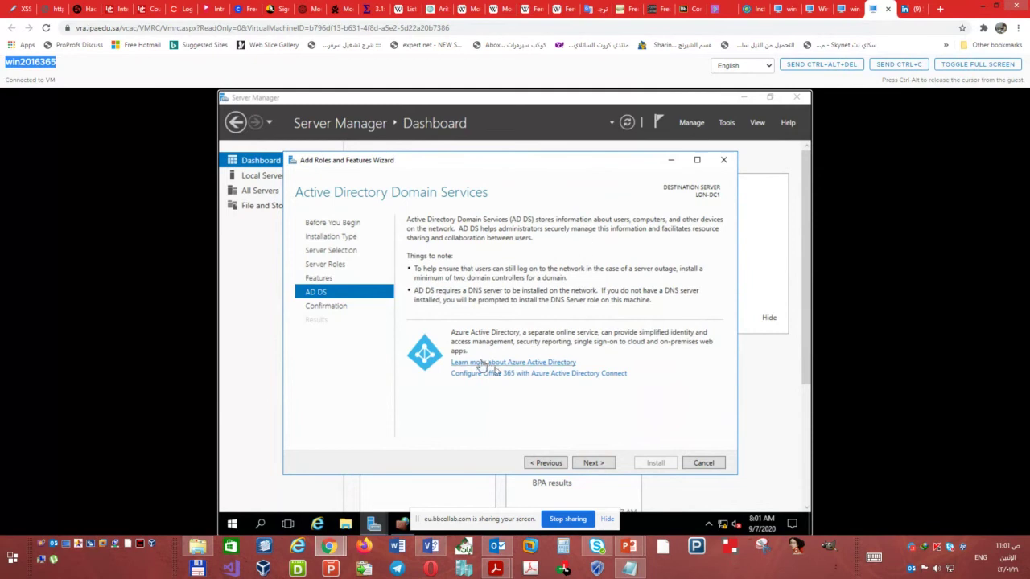
click(592, 463)
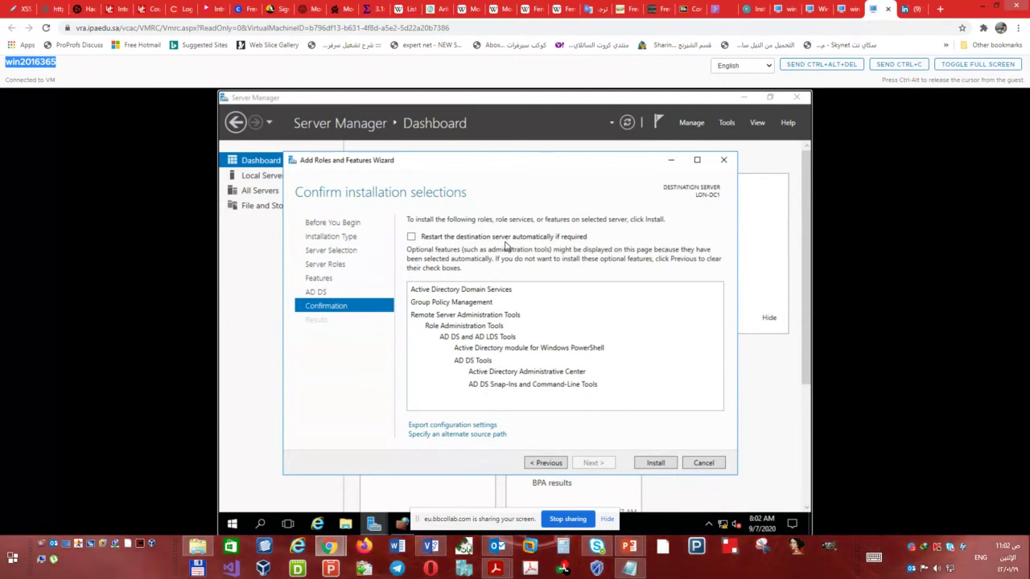
click(656, 464)
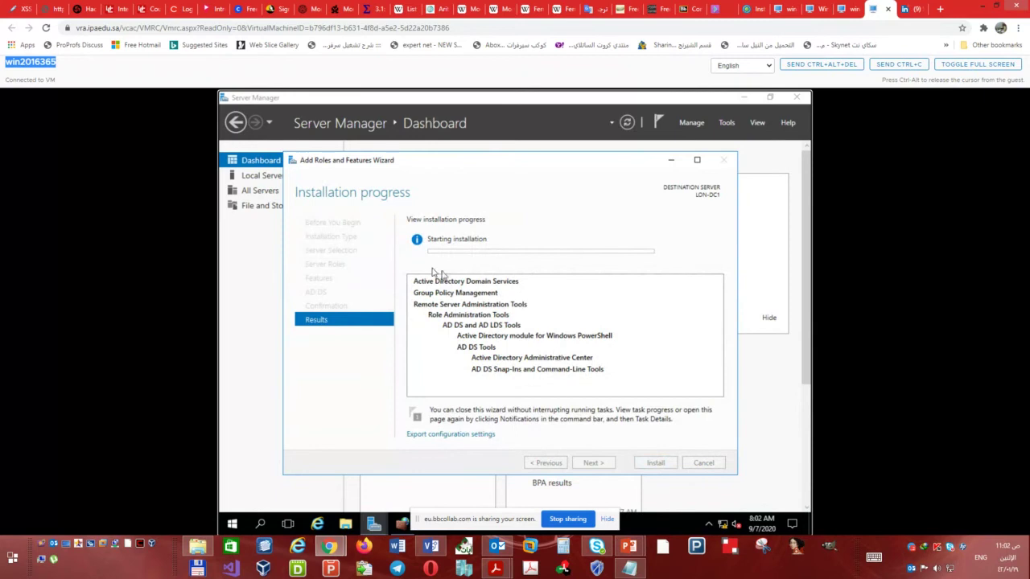
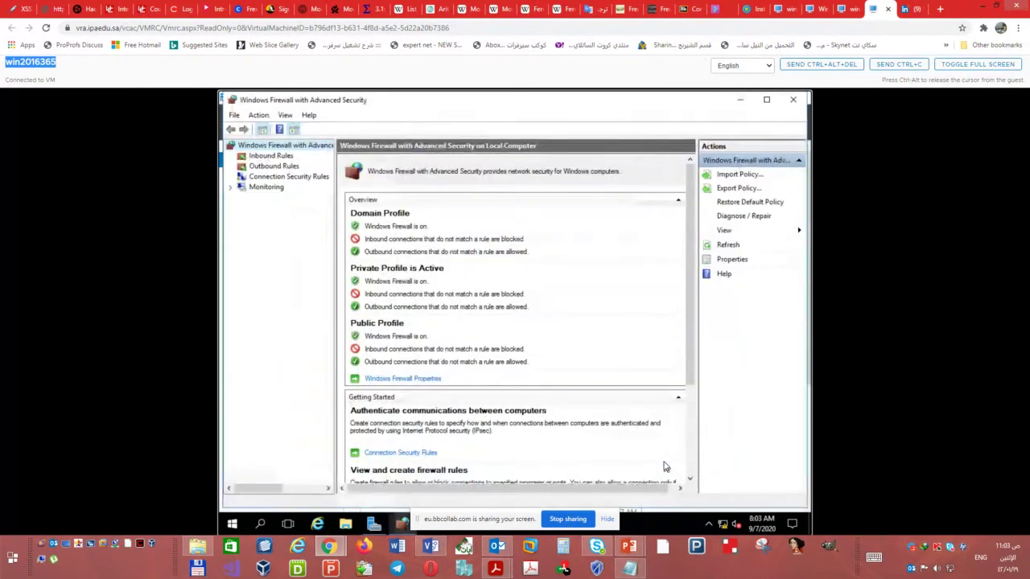
- Close Windows Firewall, refresh the dashboard and confirm AD DS post-deployment configuration is pending in notifications
click(794, 100)
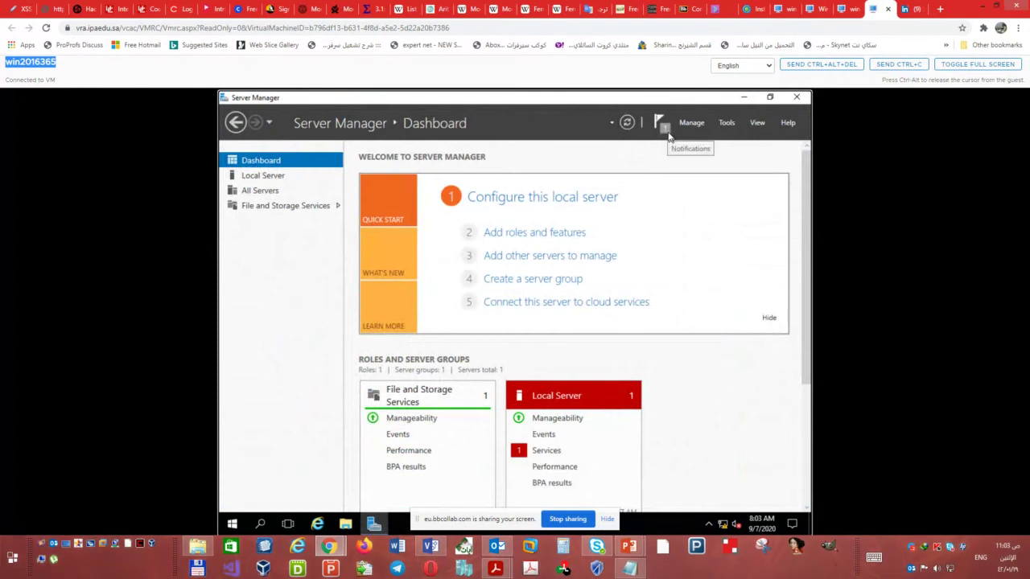
click(668, 135)
click(667, 135)
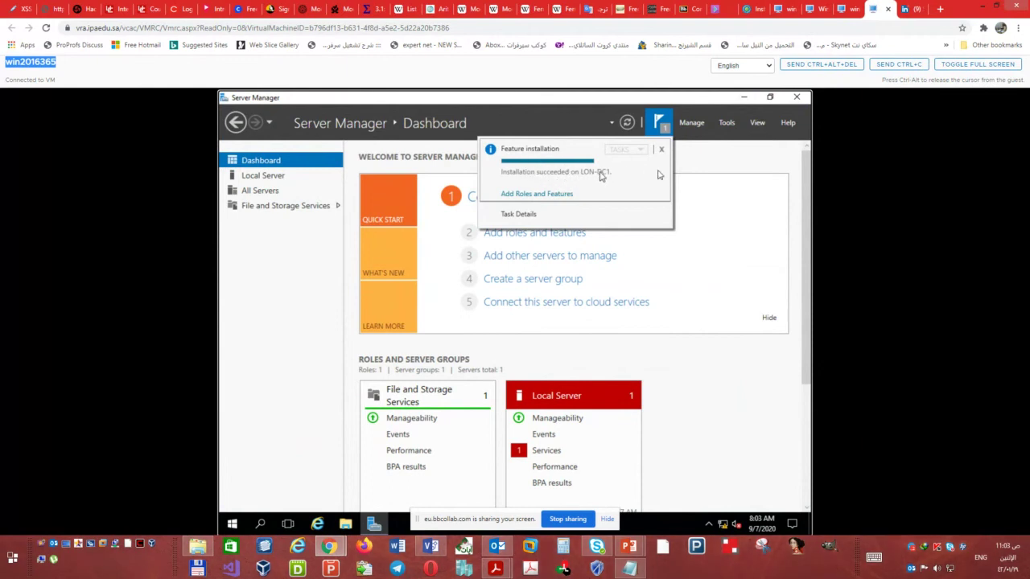
click(629, 124)
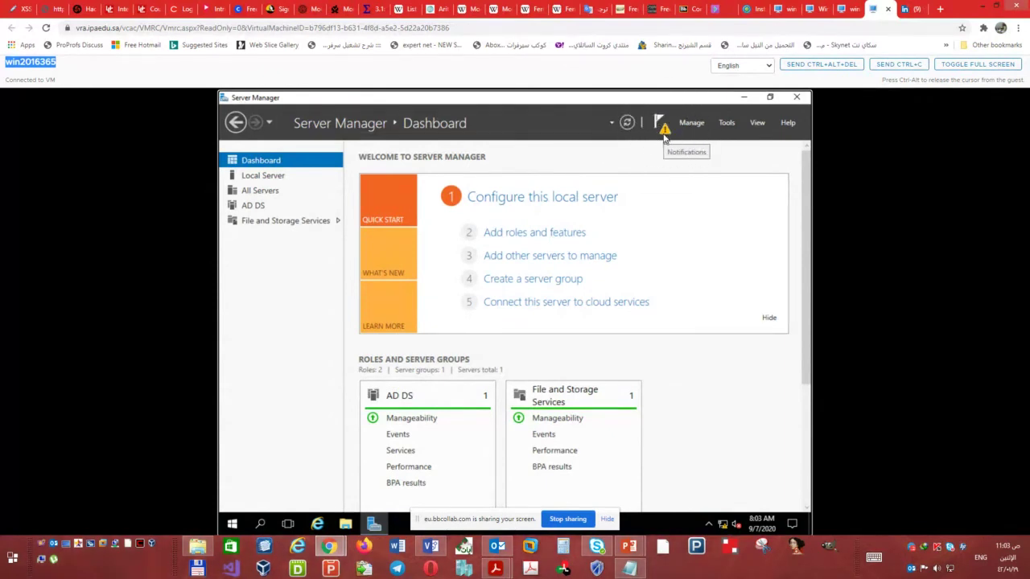
click(664, 133)
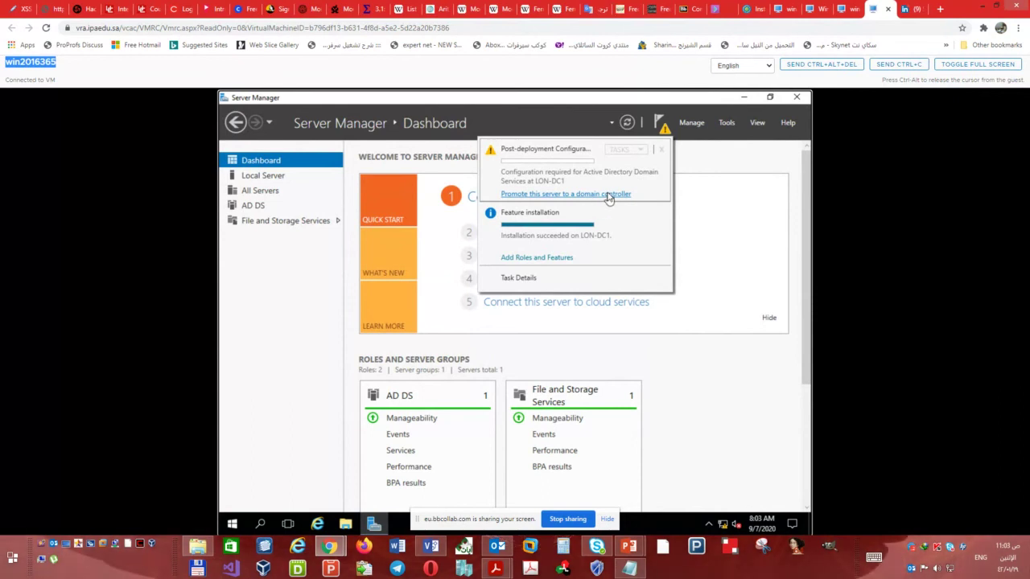
- Launch 'Promote this server to a domain controller' and select 'Add a new forest' as the deployment operation
click(609, 193)
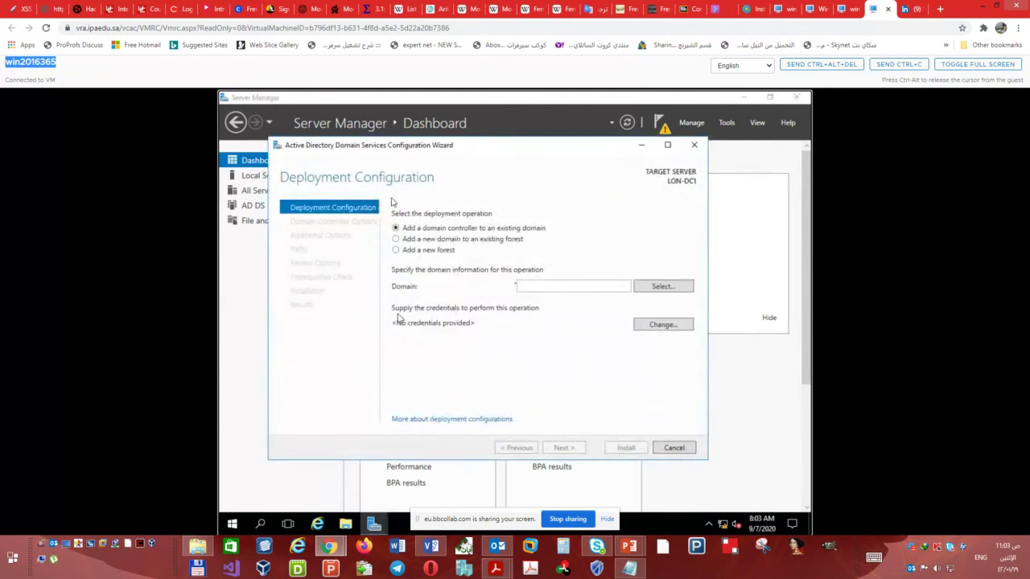
click(687, 184)
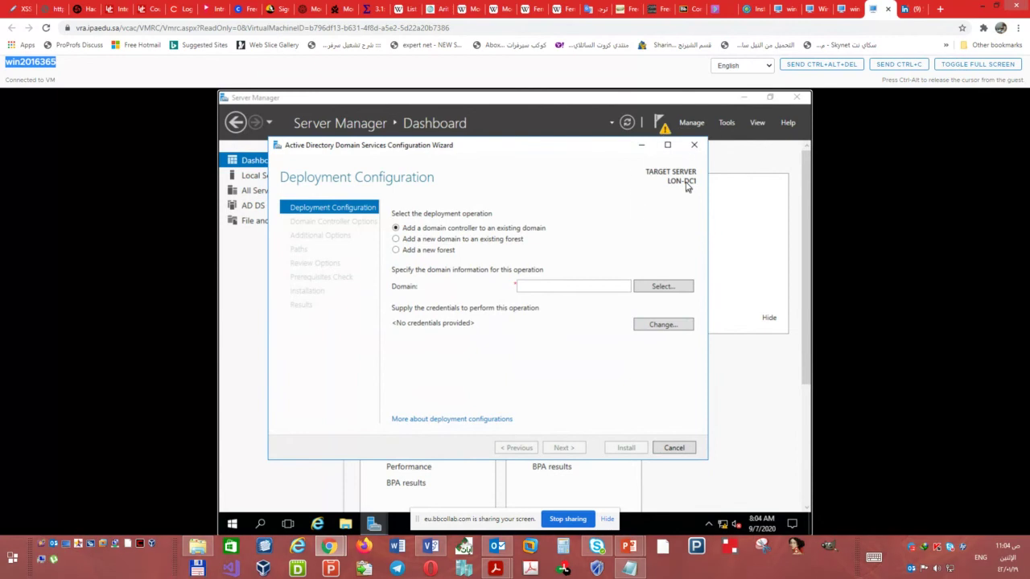
click(678, 191)
click(679, 191)
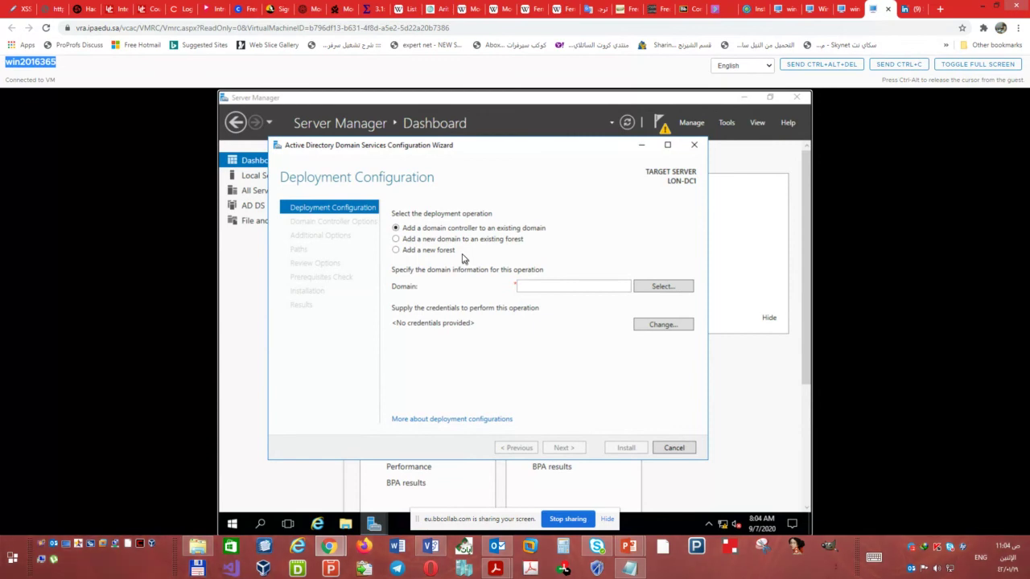
click(415, 252)
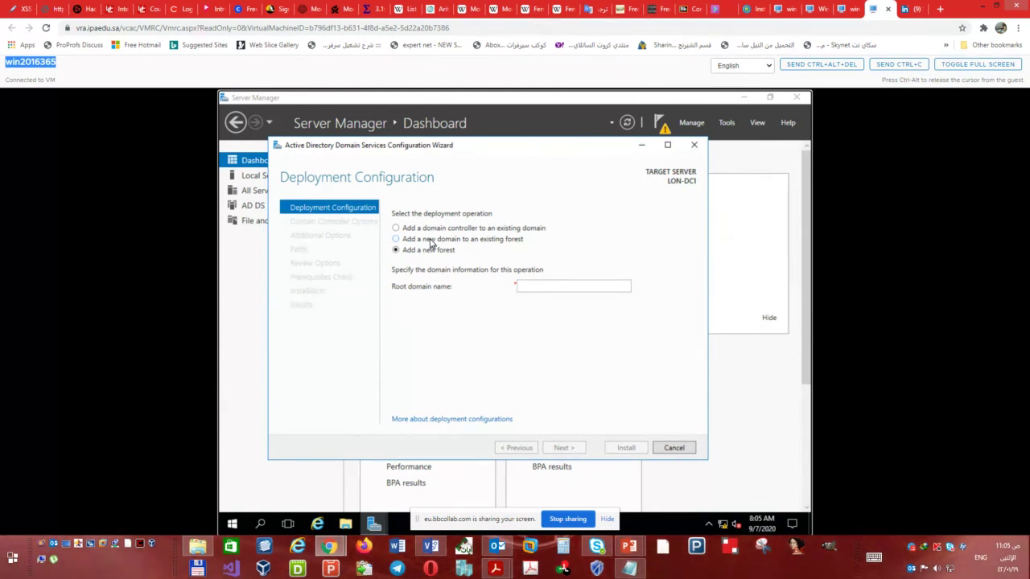
- Select 'Add a new domain to an existing forest' and set the domain type to Tree Domain
click(431, 244)
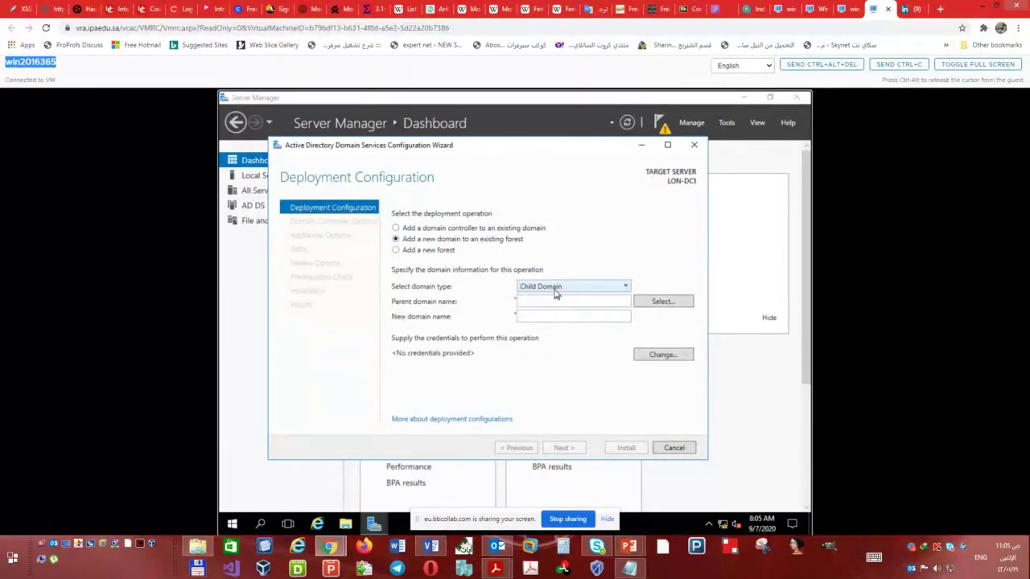
click(556, 288)
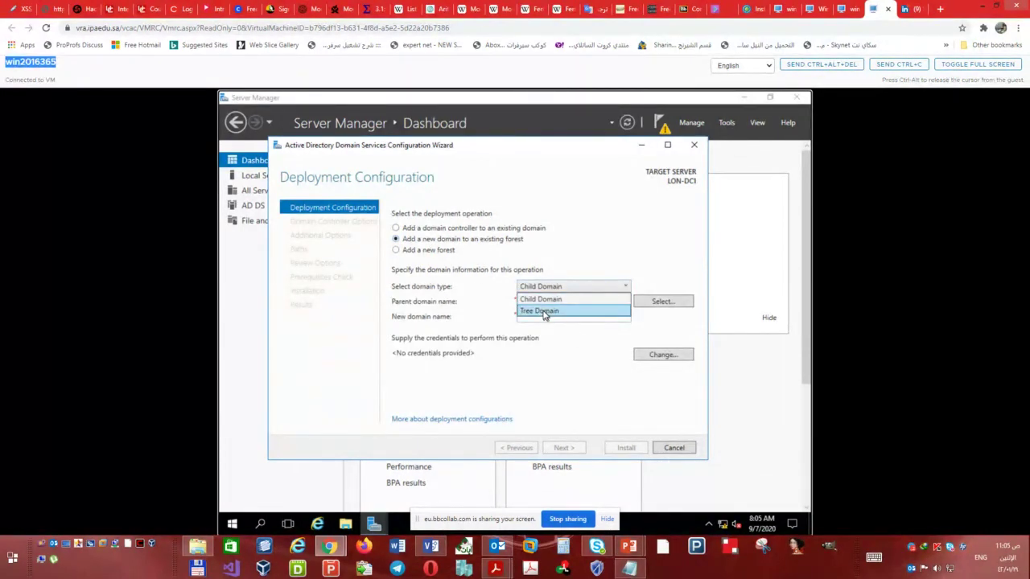
click(544, 312)
click(548, 287)
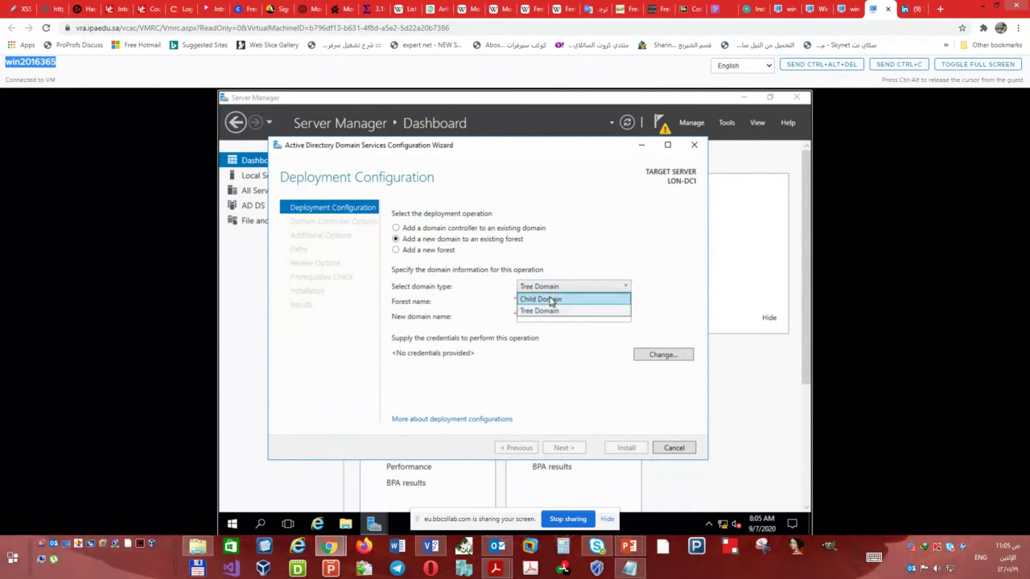
click(548, 299)
click(552, 289)
click(550, 311)
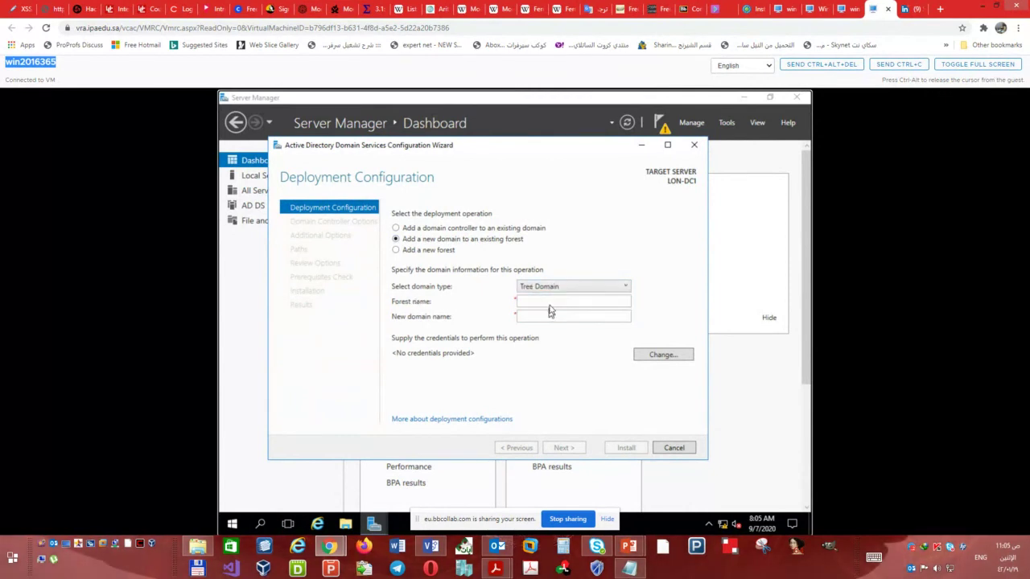
click(547, 304)
- Compare the Child Domain and Tree Domain name fields, finally leaving Tree Domain selected
click(544, 287)
click(542, 299)
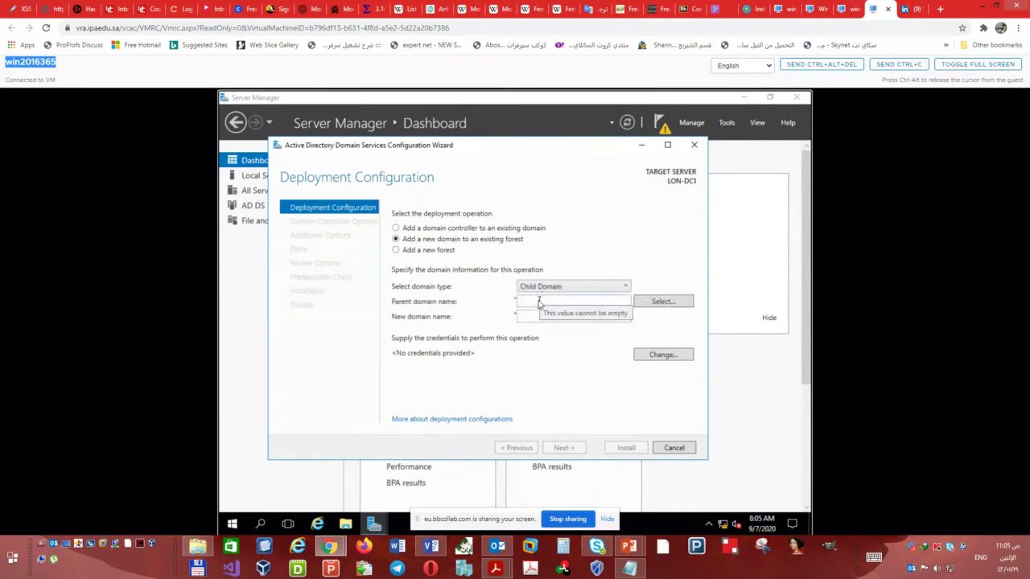
click(540, 302)
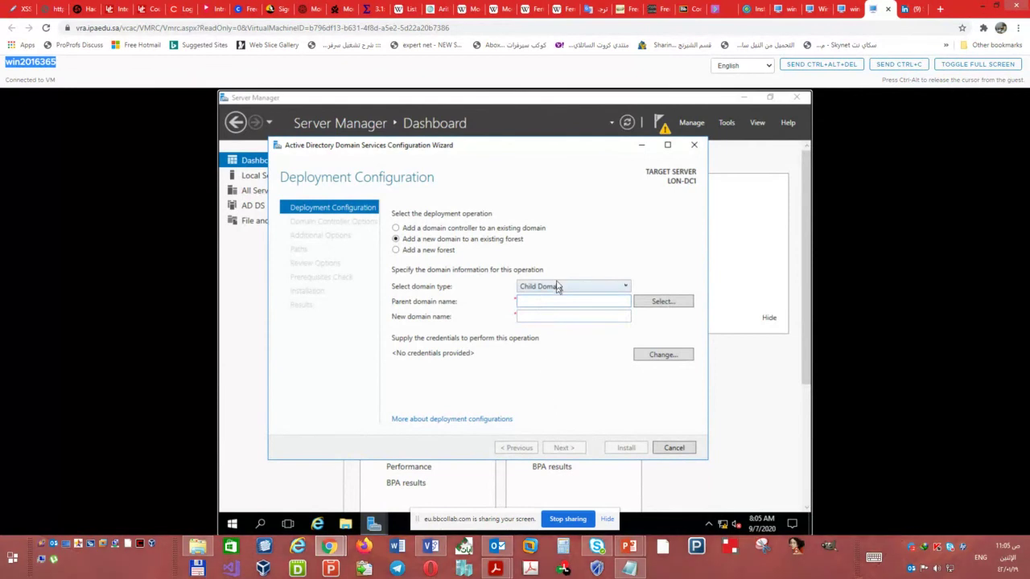
click(556, 286)
click(552, 311)
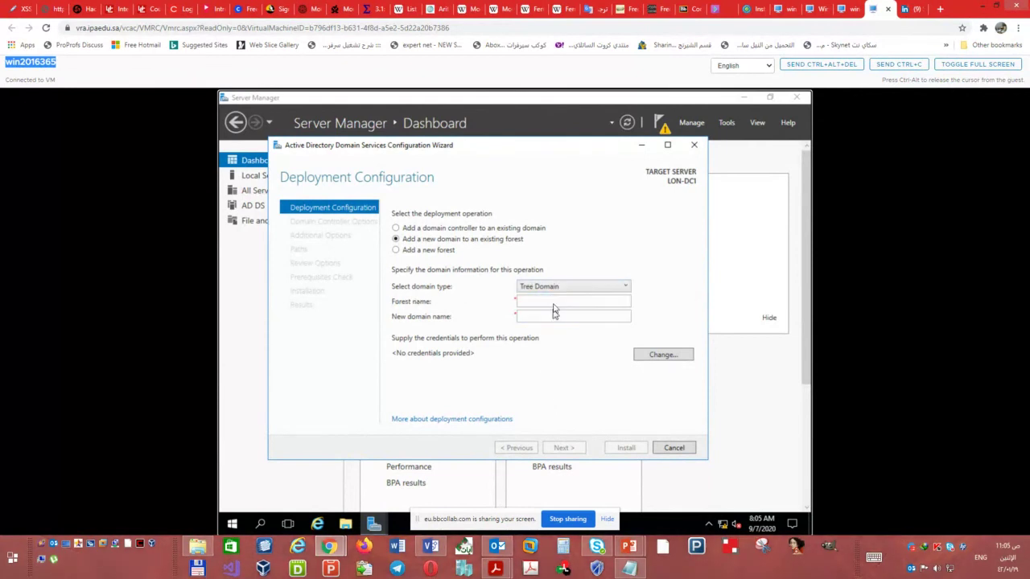
click(560, 288)
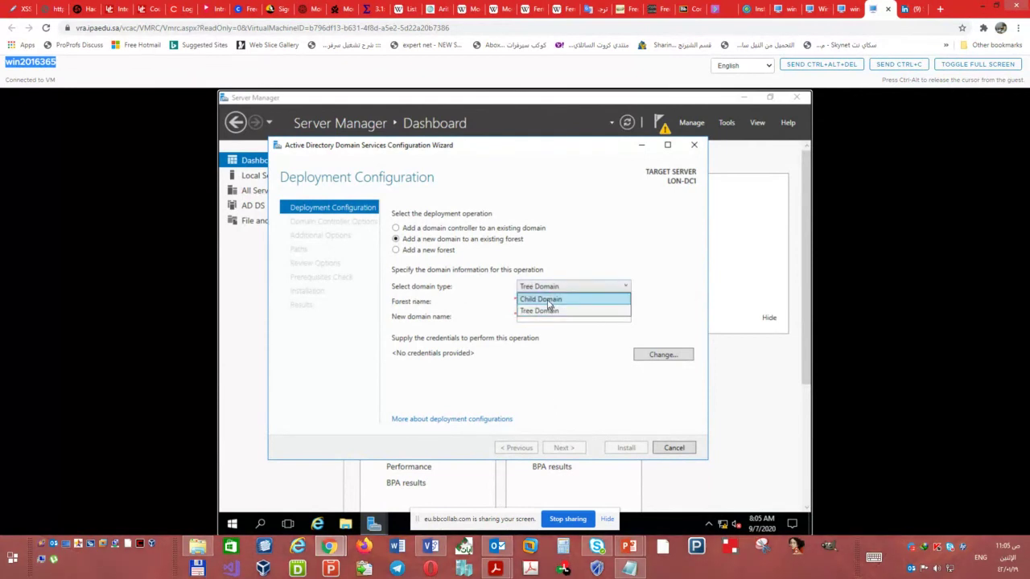
click(546, 300)
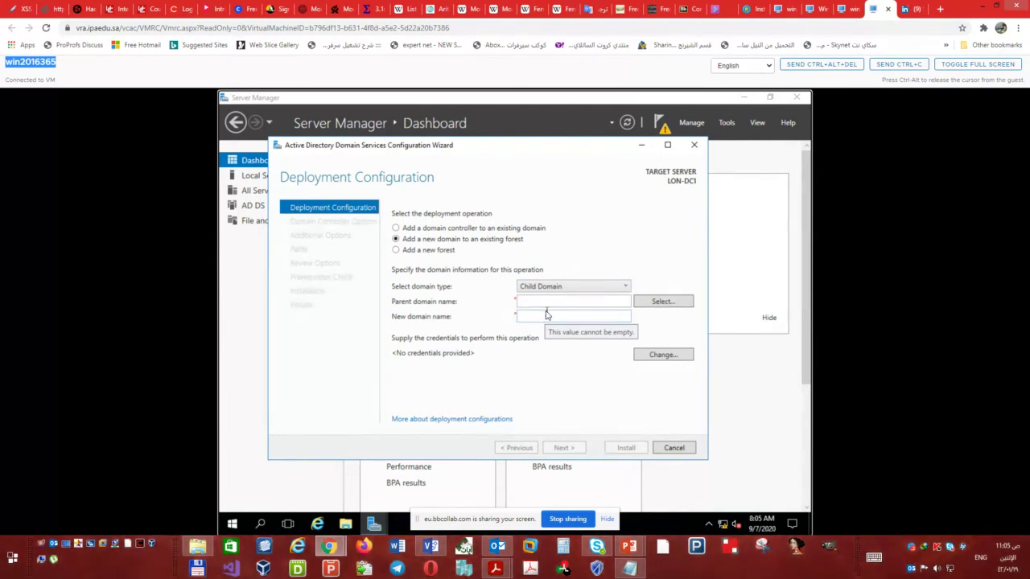
click(540, 301)
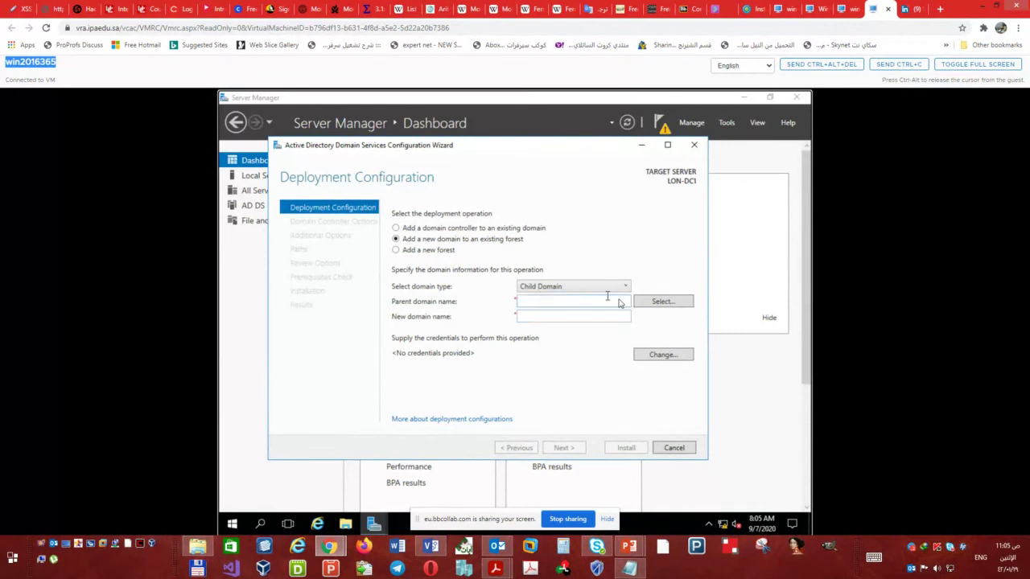
click(575, 318)
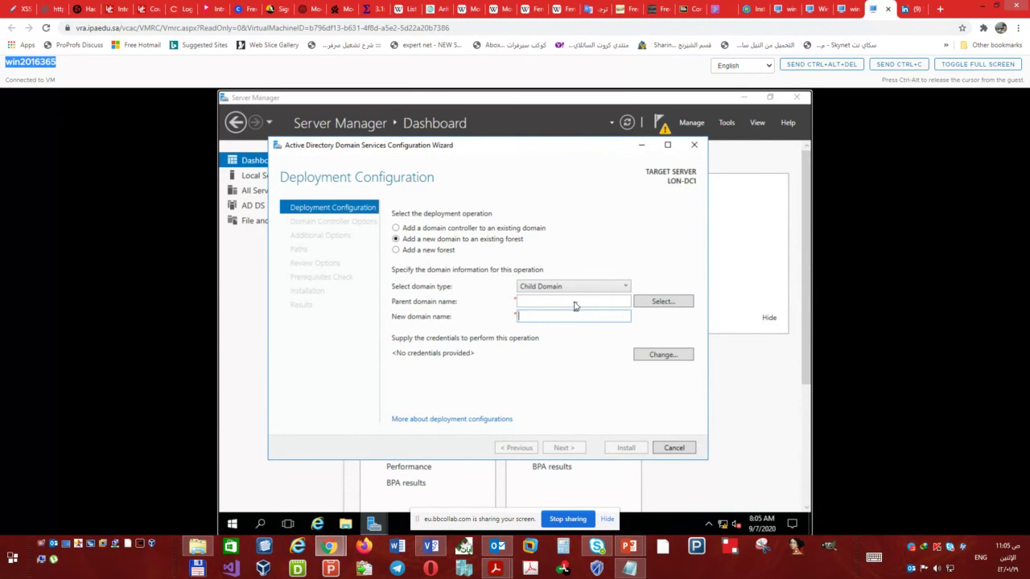
click(577, 288)
click(556, 310)
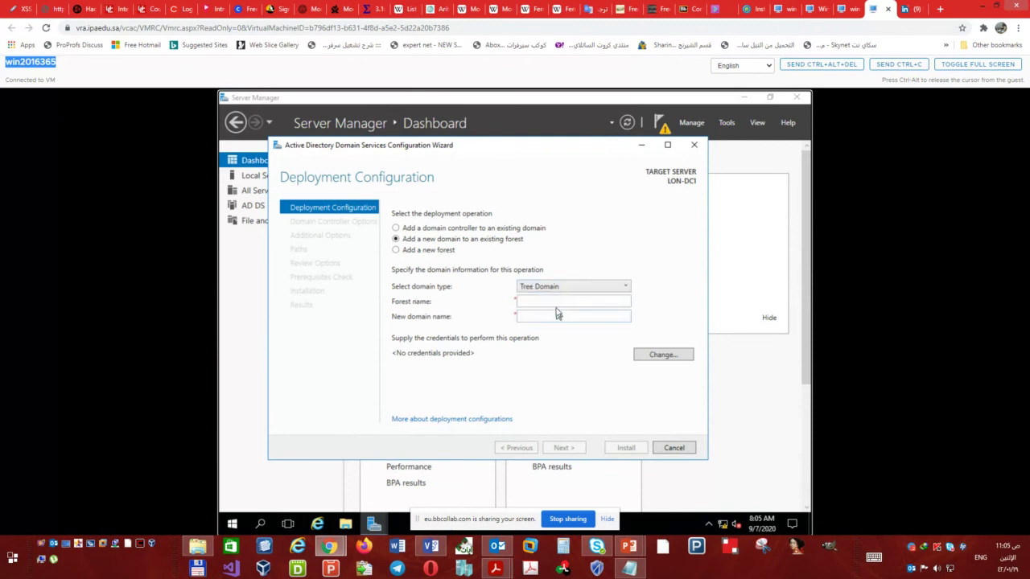
click(556, 300)
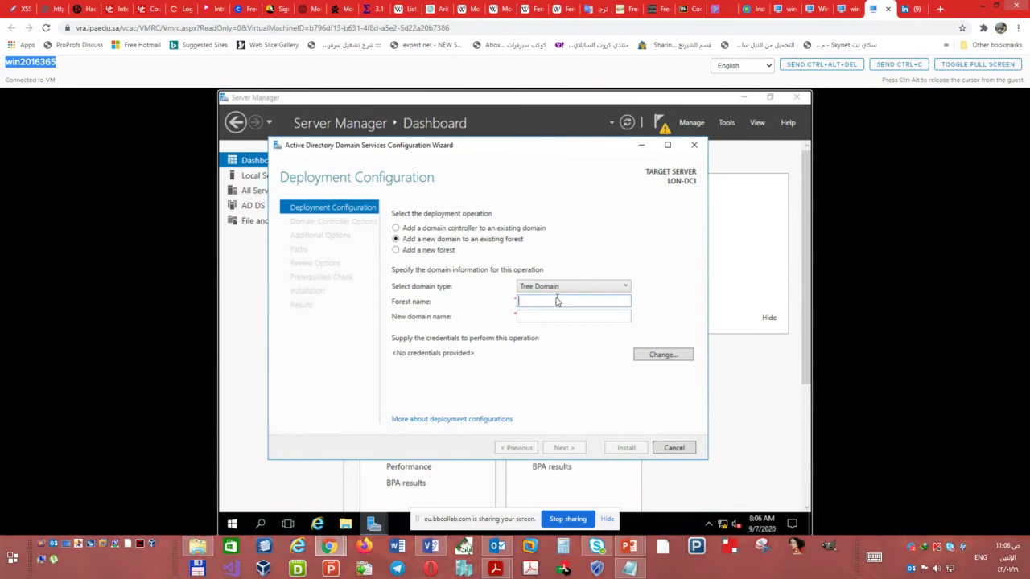
click(533, 317)
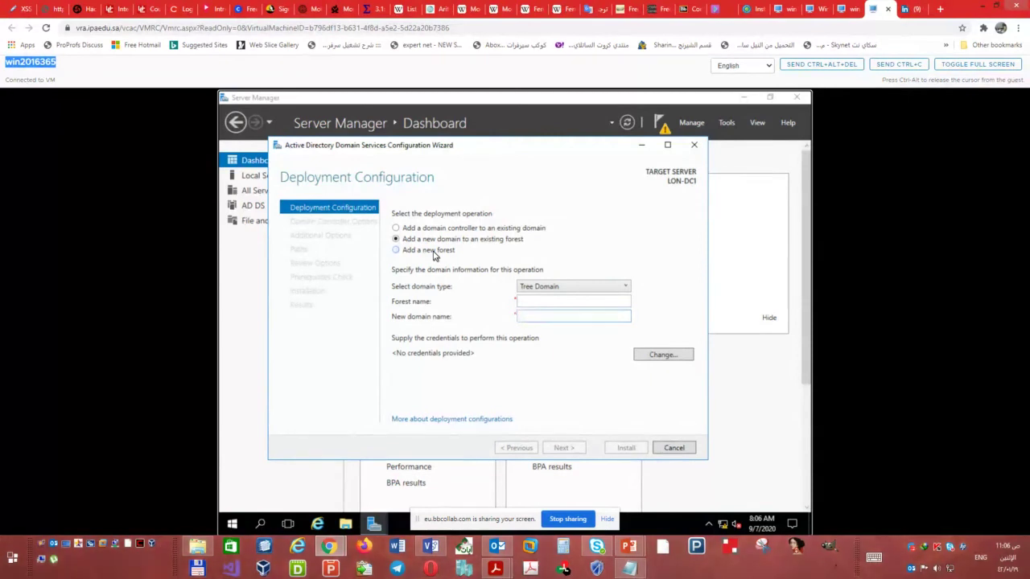
- Choose 'Add a new forest' with root domain name ADATUM.COM and proceed to Domain Controller Options
click(433, 253)
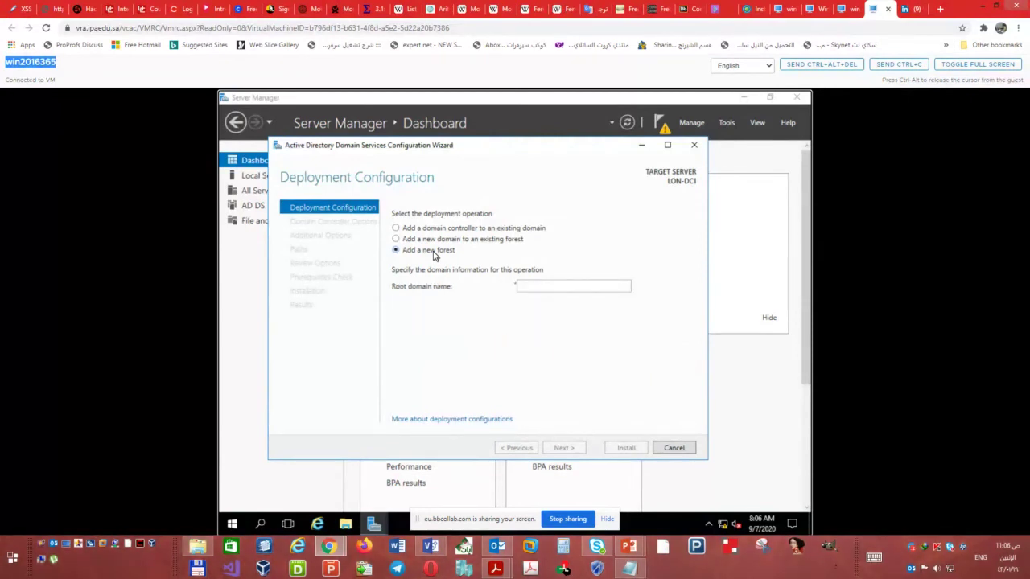
click(545, 288)
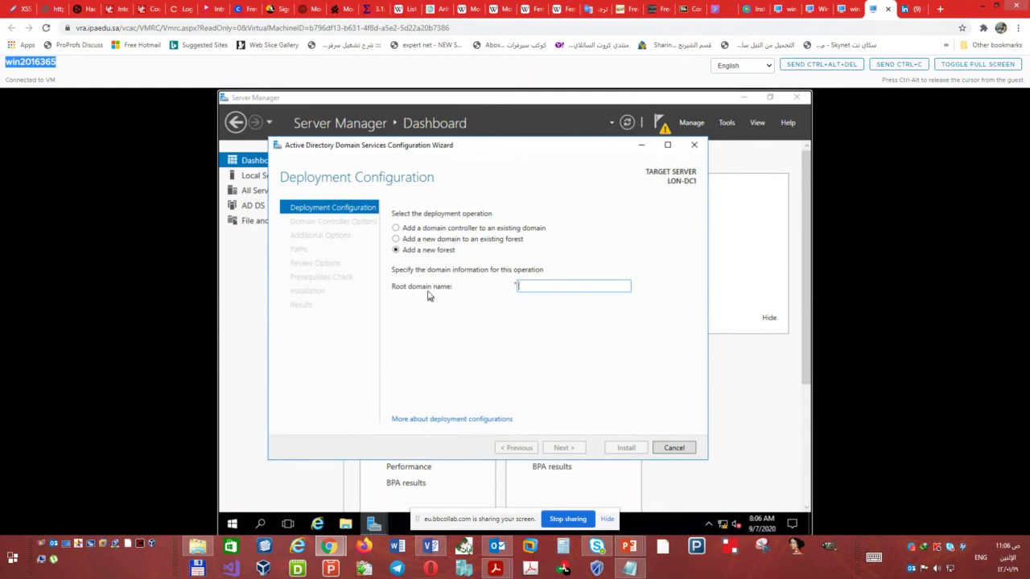
text(A)
text(D)
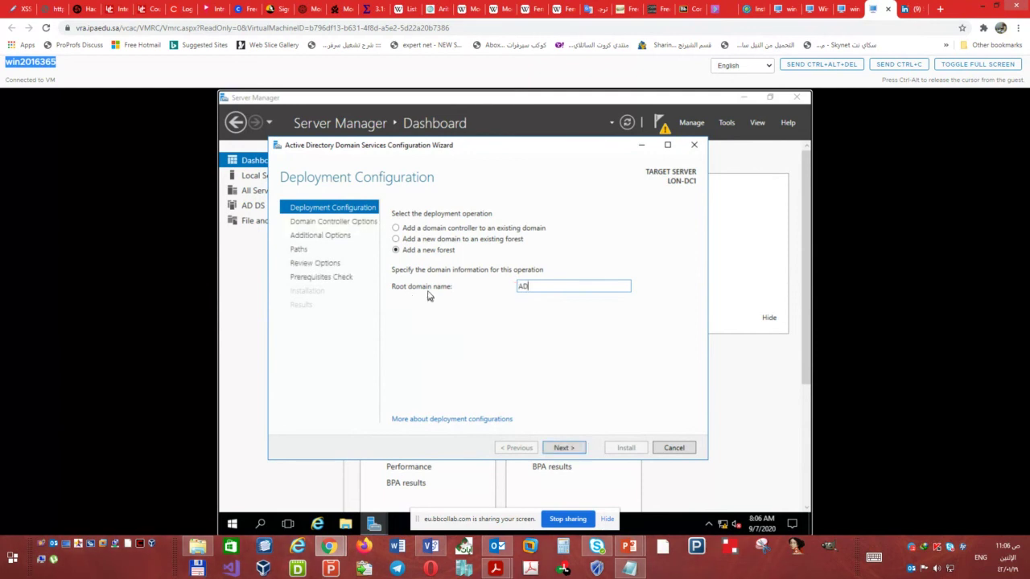
text(ATUM.COM)
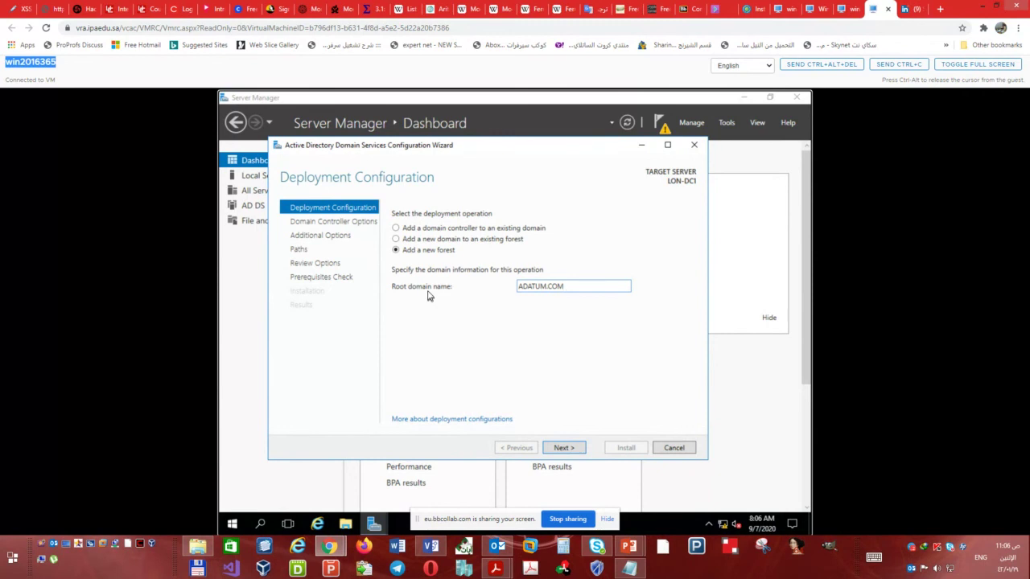
click(561, 448)
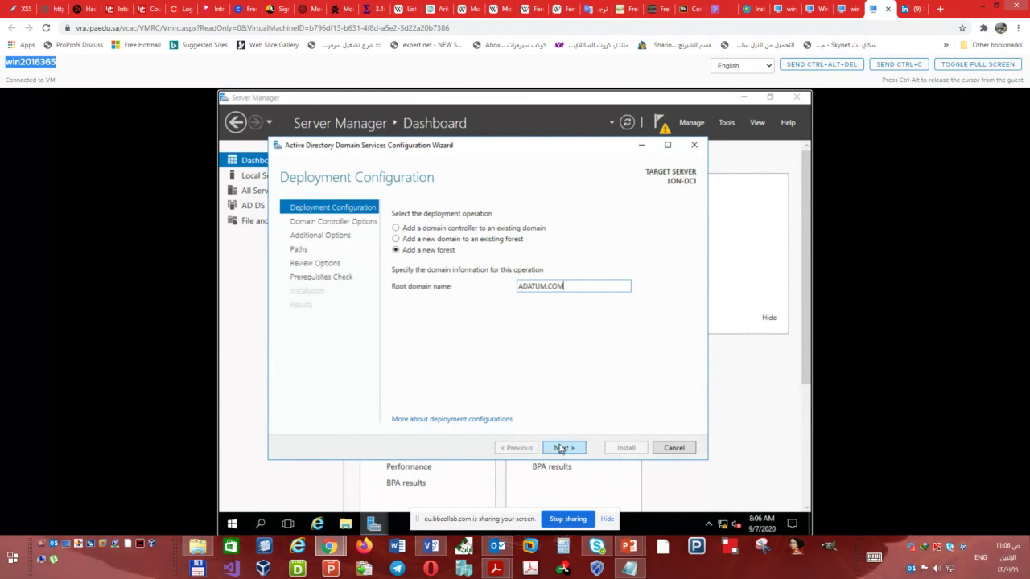
click(562, 450)
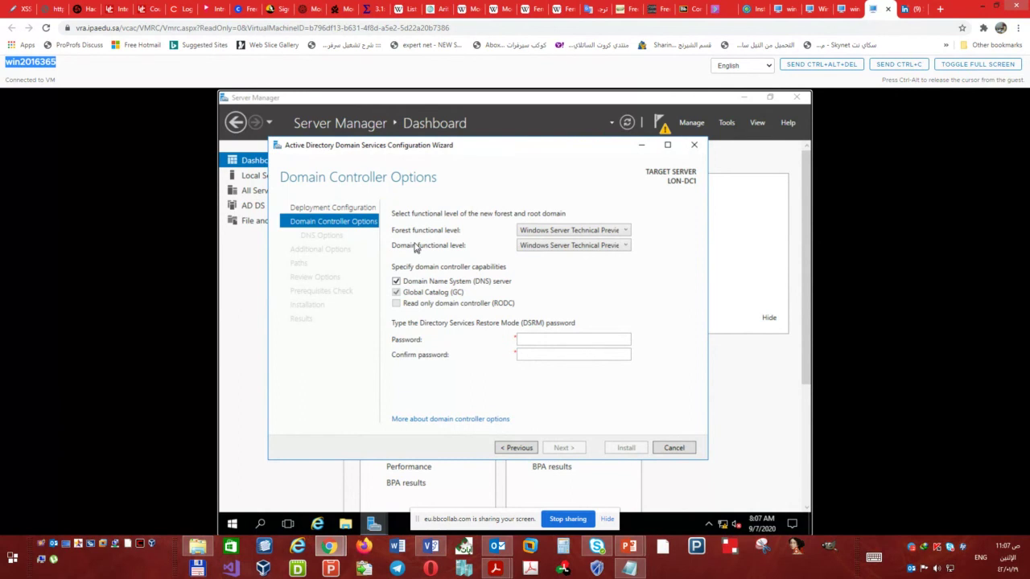
click(570, 231)
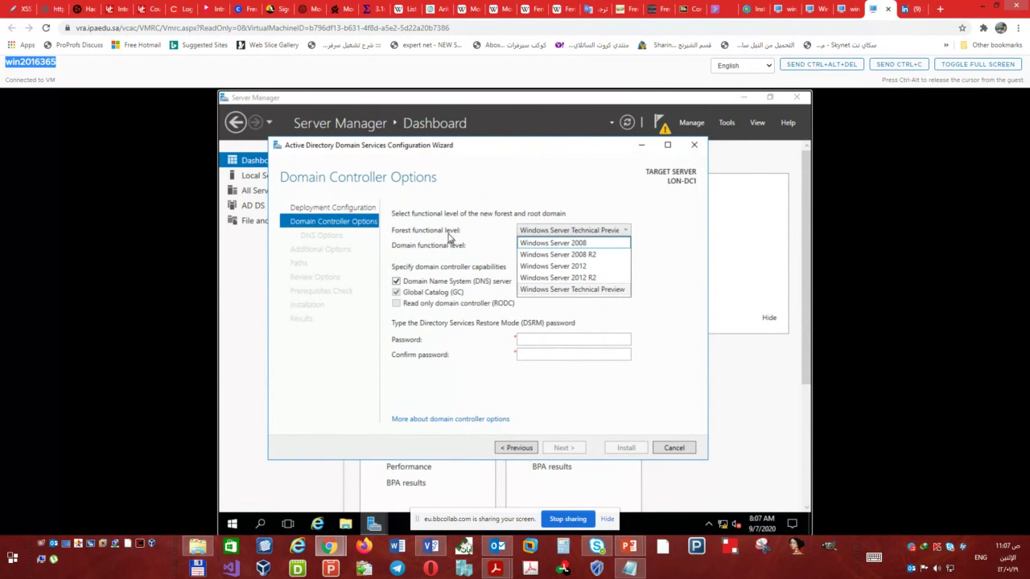
click(574, 277)
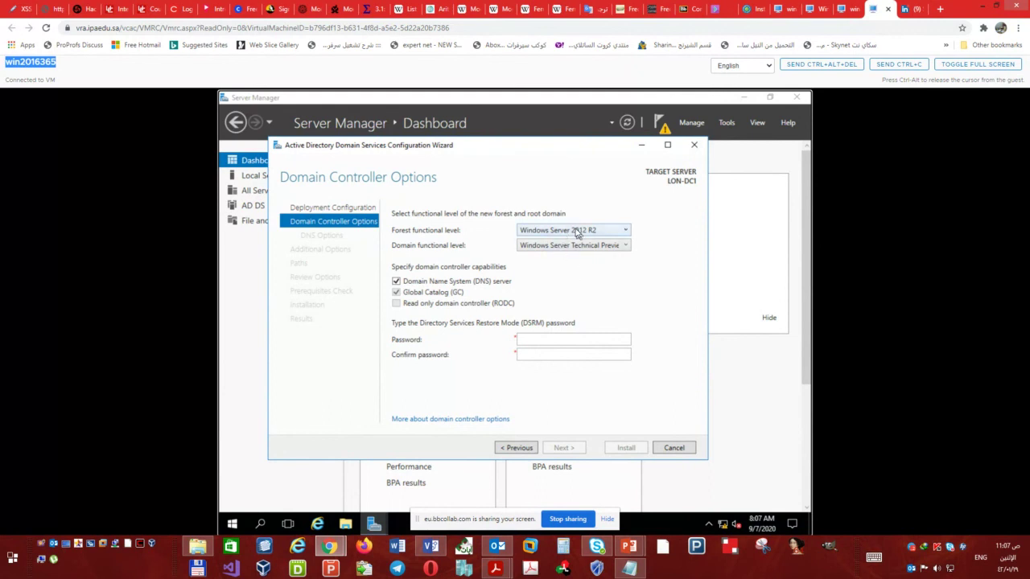
click(576, 234)
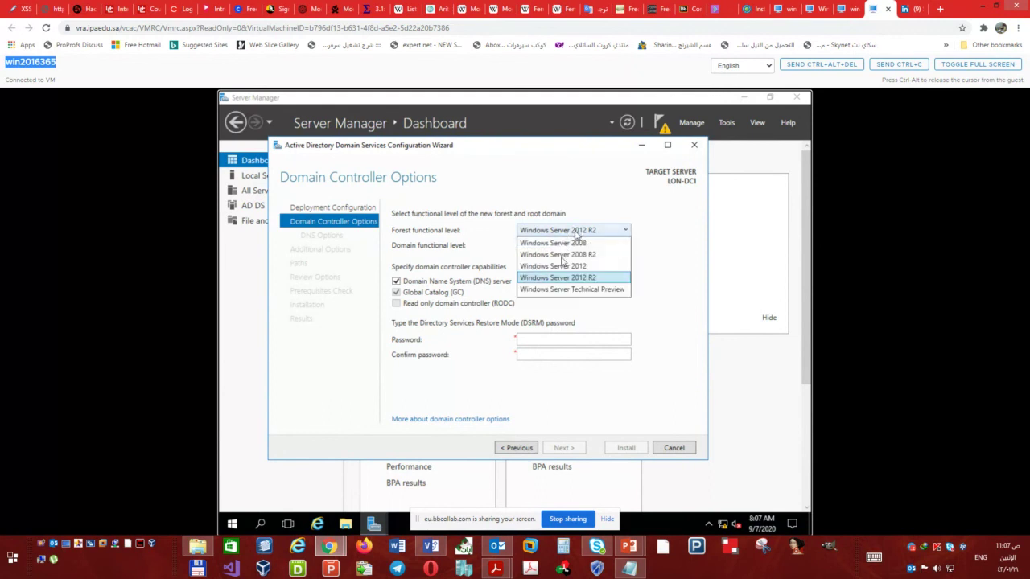
click(576, 291)
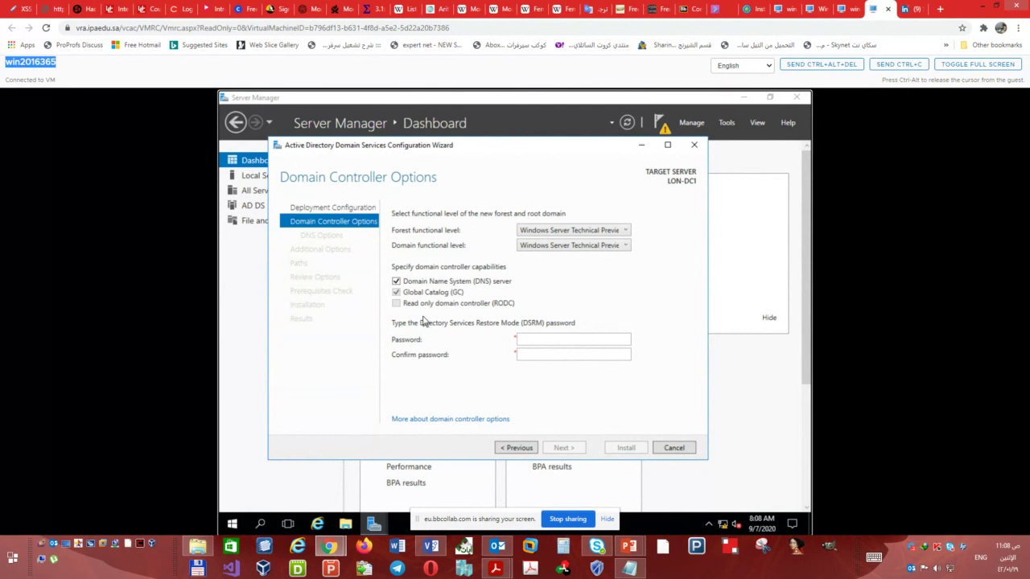
- Enter and confirm the Directory Services Restore Mode password, then continue to DNS Options
click(552, 342)
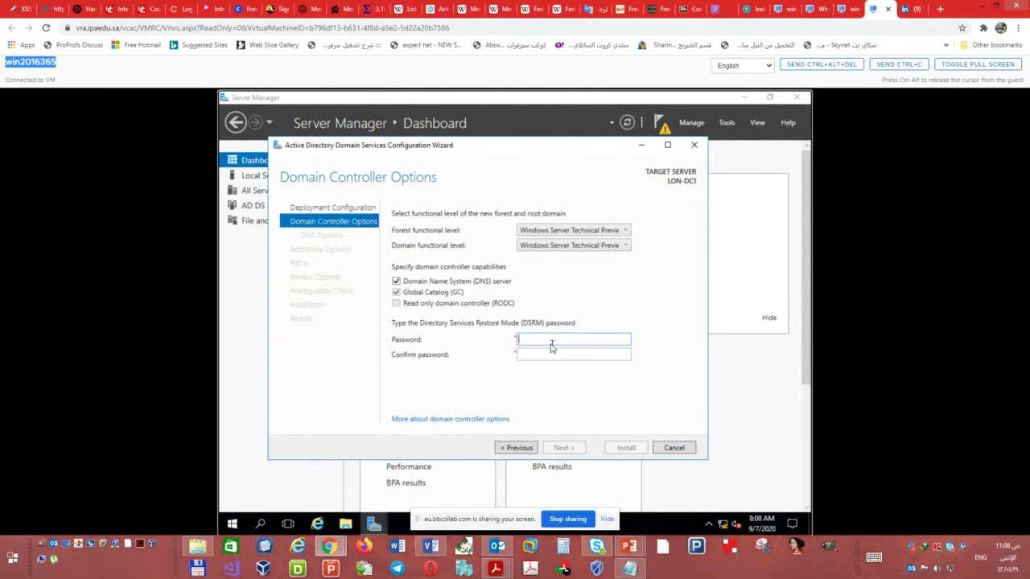
text(Pa$$w0rd)
key(Tab)
text(Pa$$w0rd)
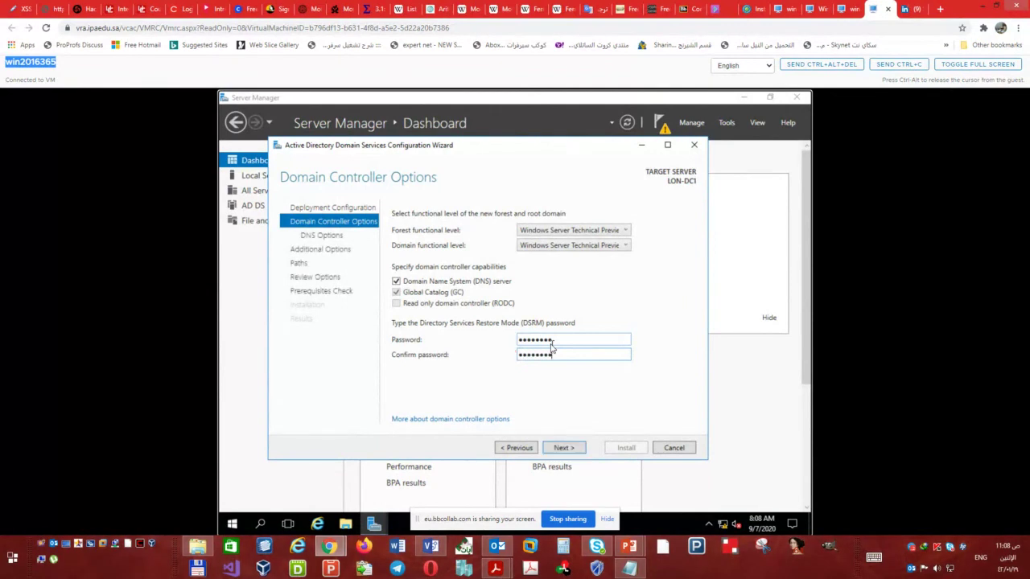
click(556, 447)
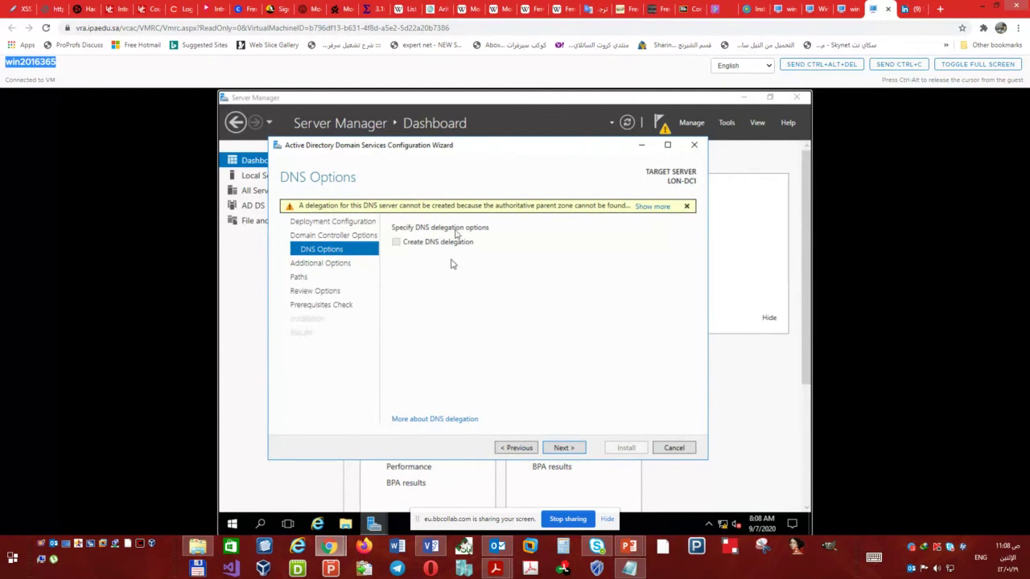
- Leave DNS delegation off and keep NetBIOS name ADATUM, advancing to the Paths page
click(567, 448)
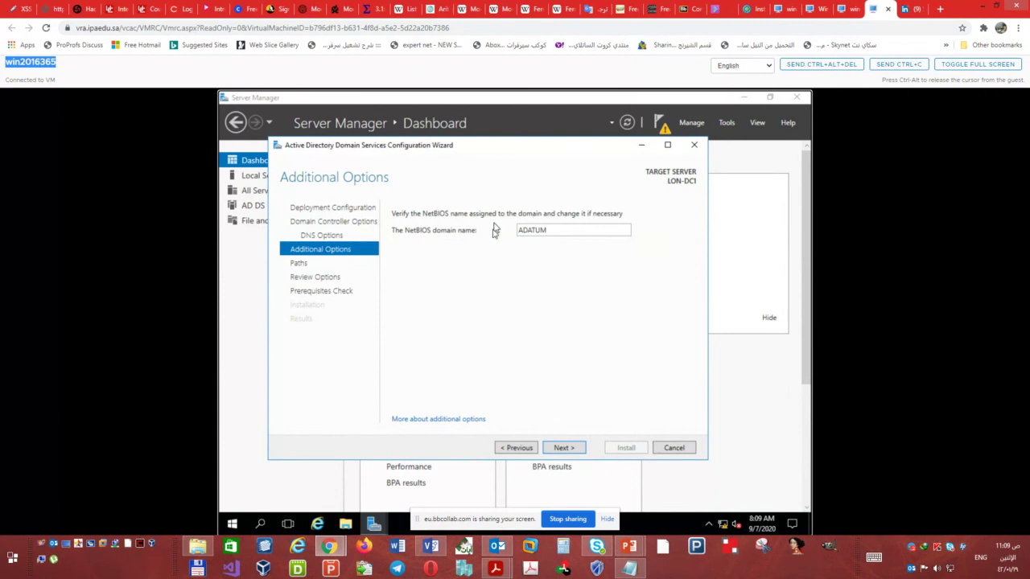
click(566, 455)
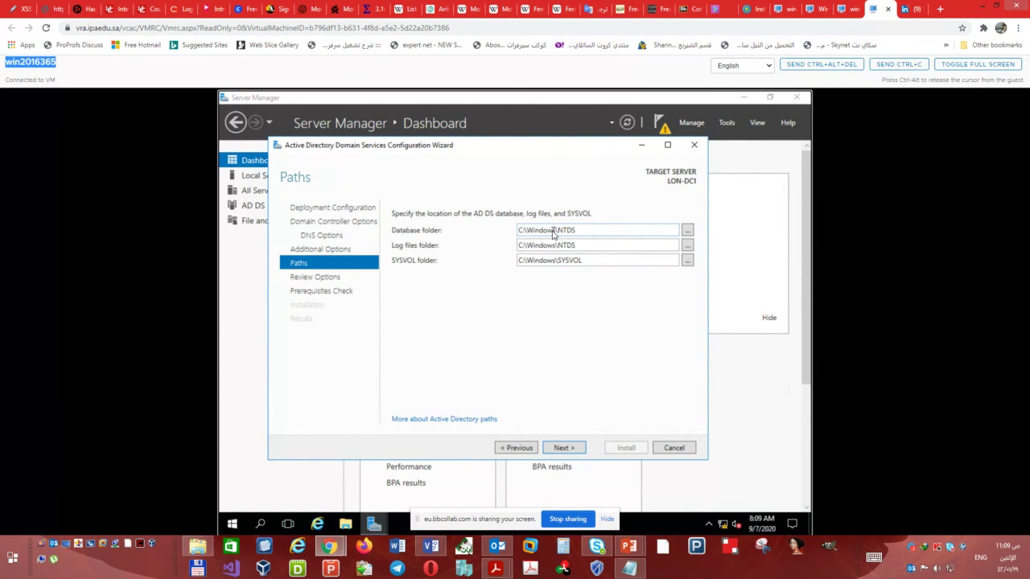
- Accept the default NTDS and SYSVOL paths and scroll through the Review Options summary
click(564, 448)
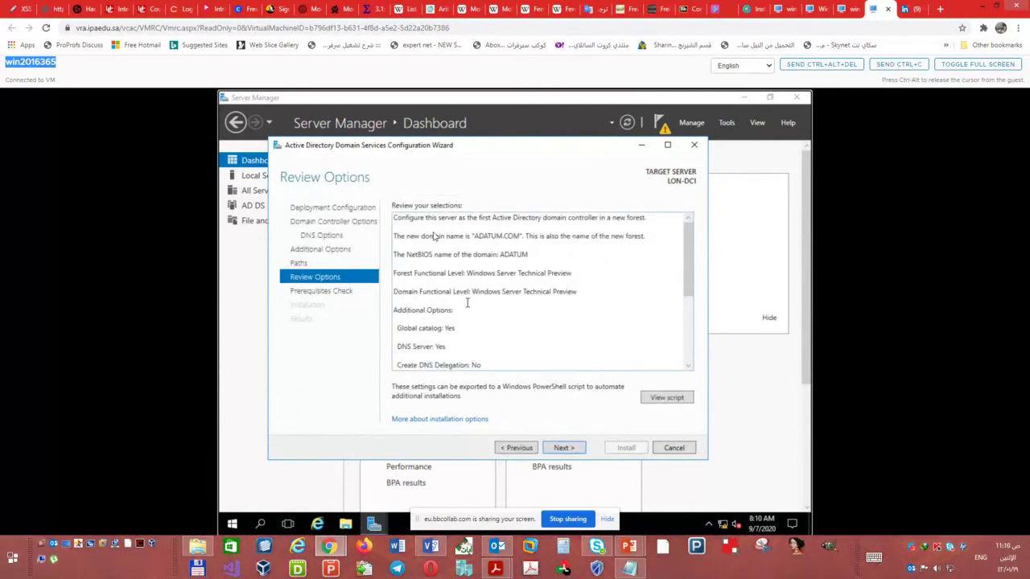
scroll(561, 283, down, 5)
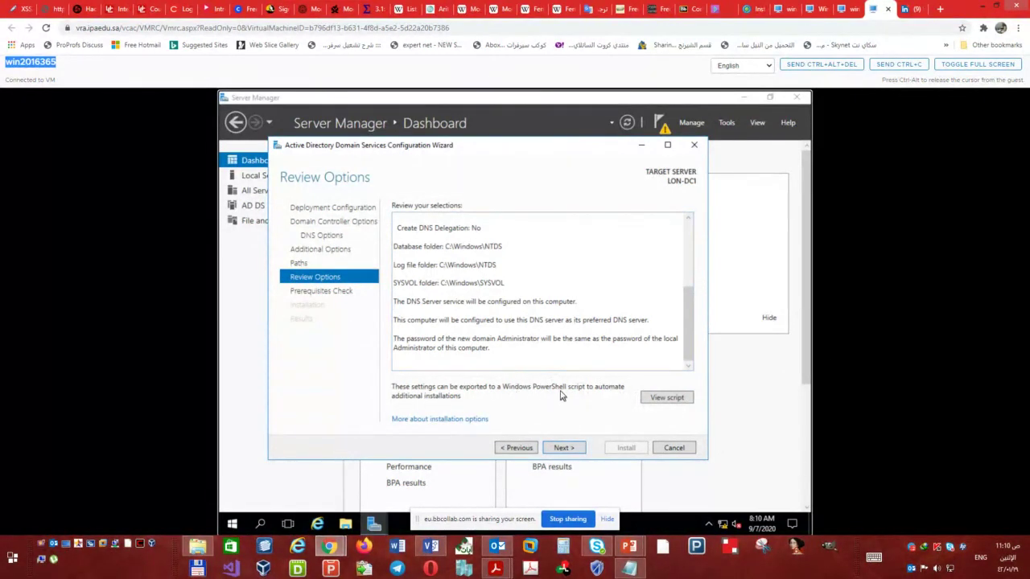
click(664, 397)
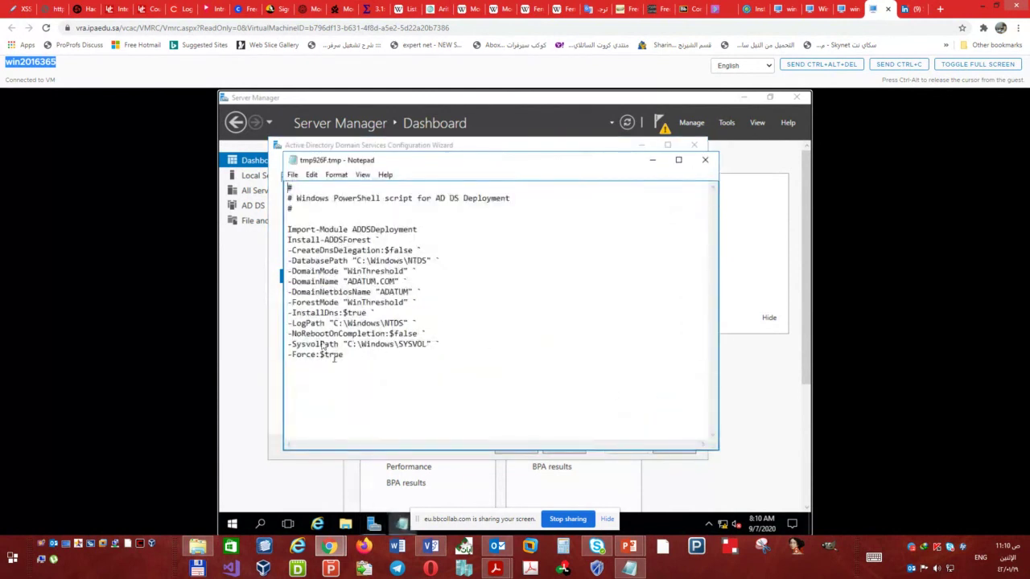
drag(289, 231, 357, 368)
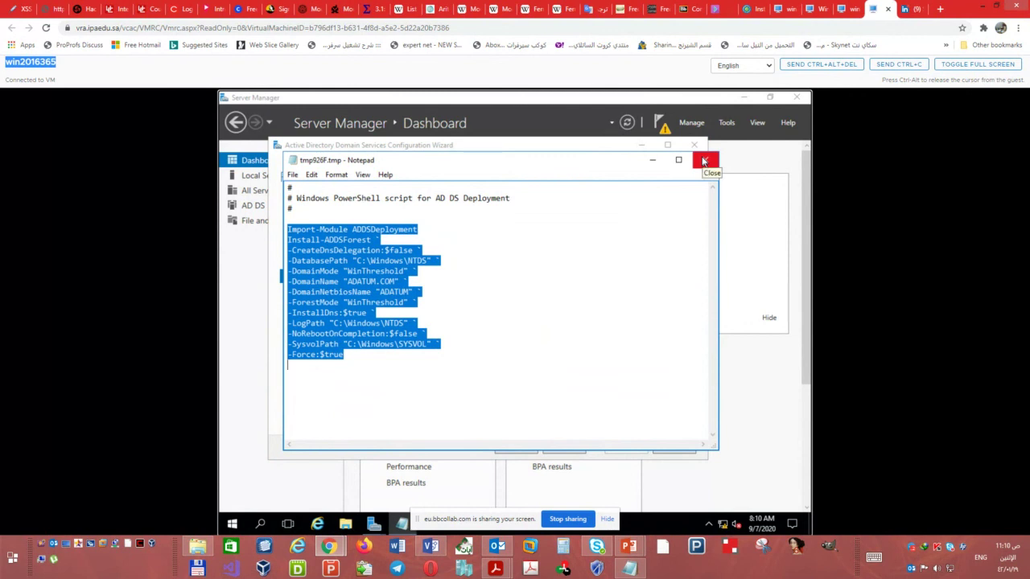
click(378, 278)
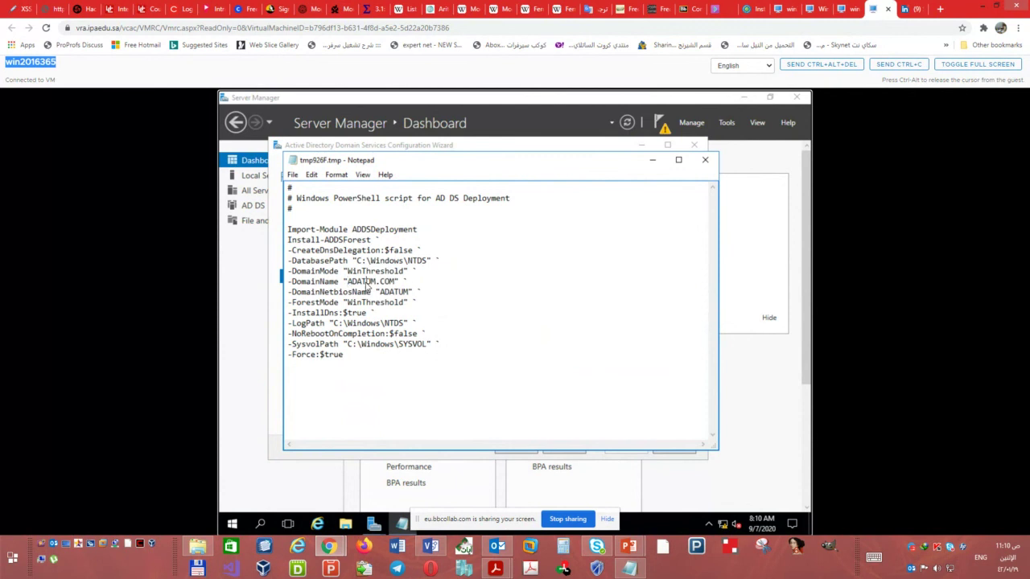
double_click(367, 285)
double_click(395, 293)
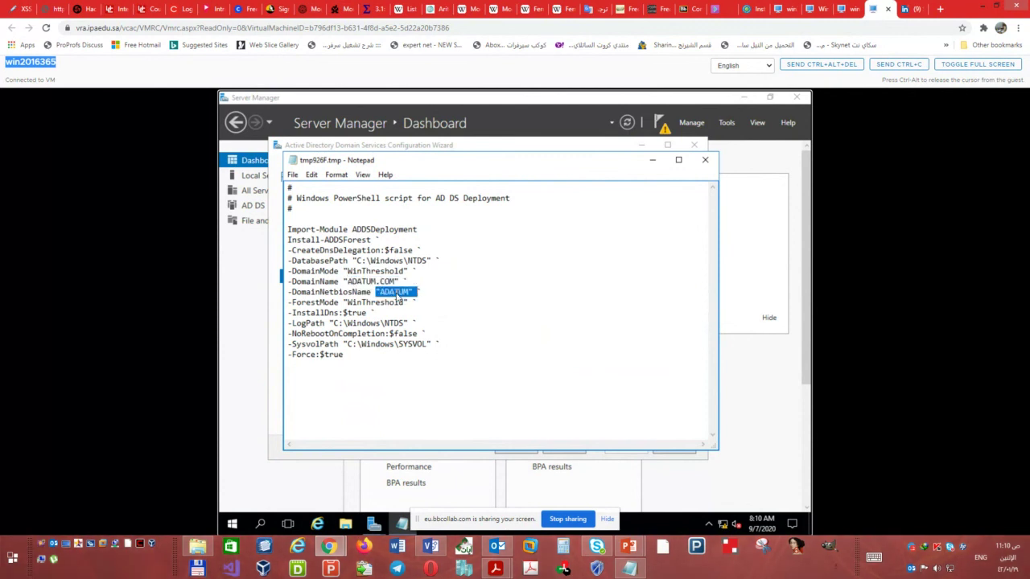
click(395, 263)
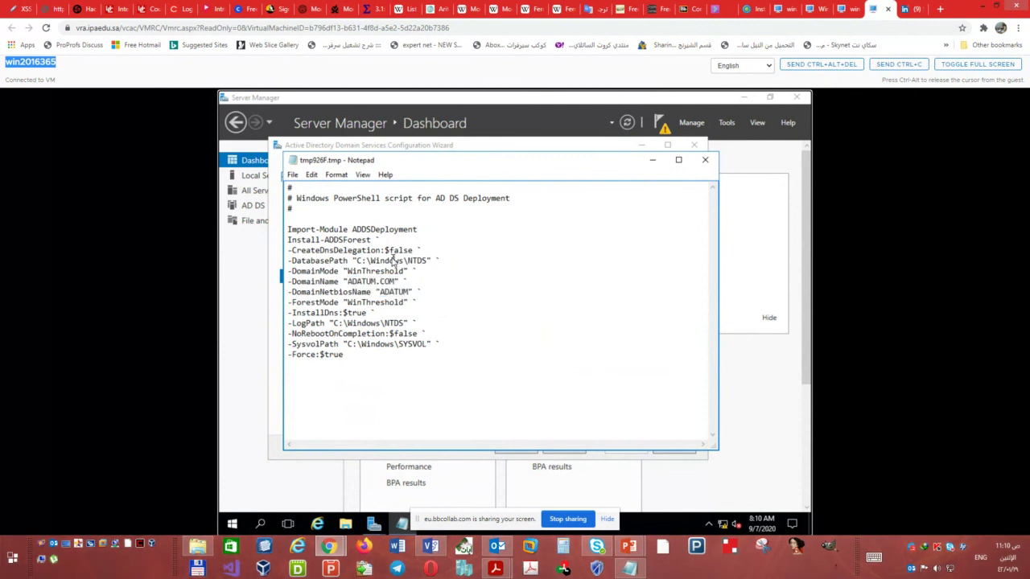
double_click(308, 266)
click(309, 265)
click(705, 162)
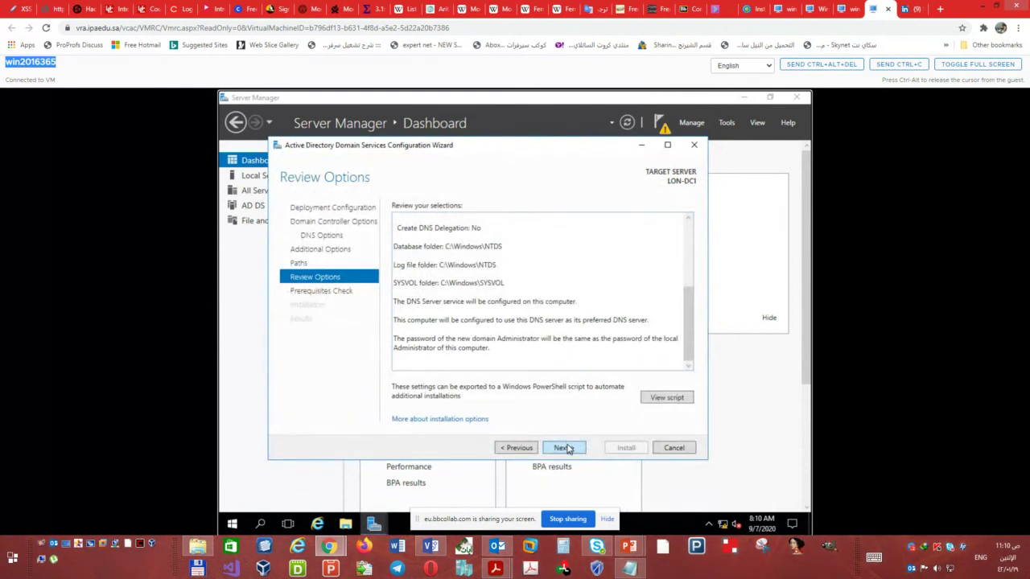
- Run the Prerequisites Check and review its passed results and warnings
click(564, 449)
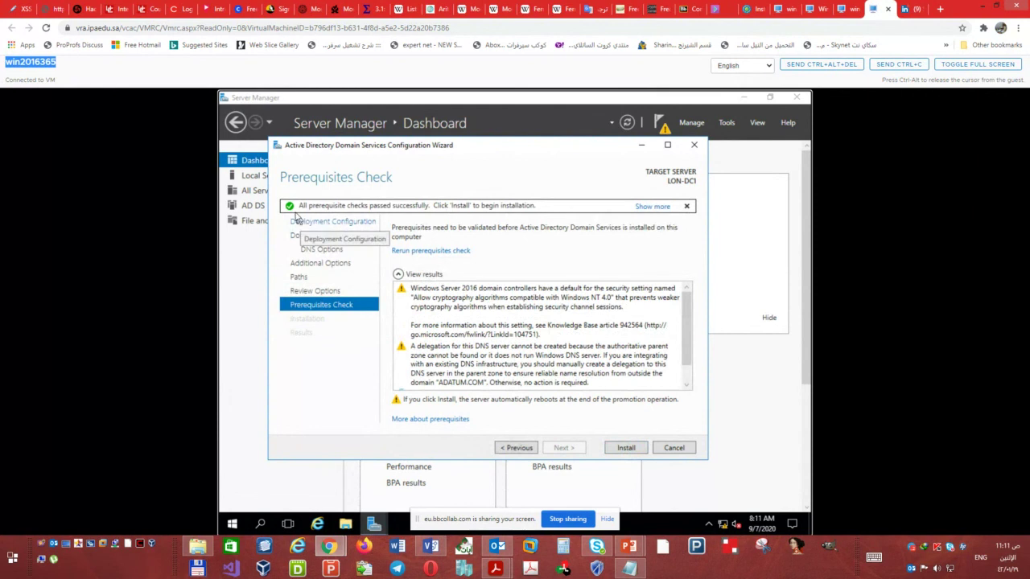
click(293, 211)
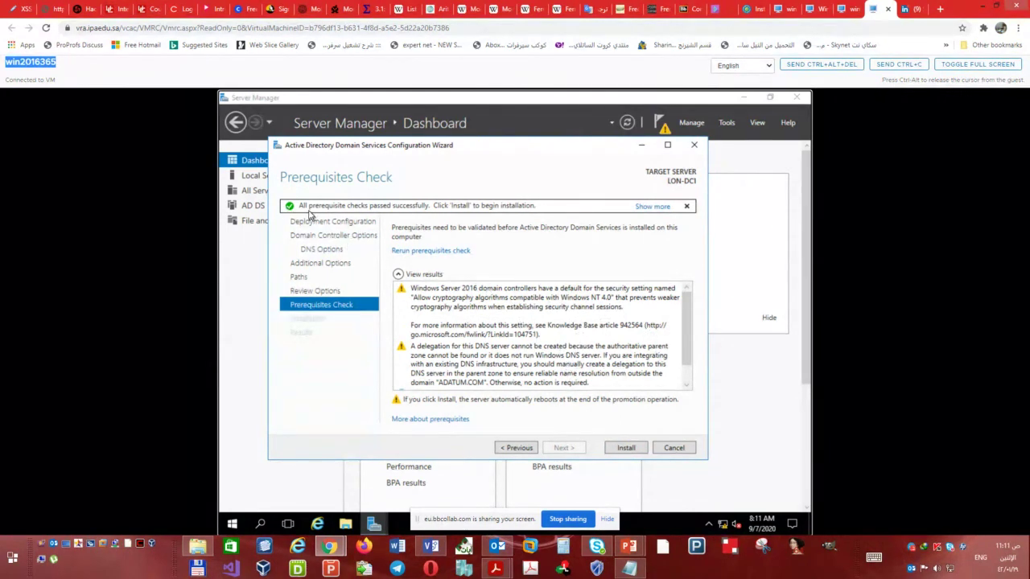
- Start the domain controller installation, briefly check the Start menu, then switch to Blackboard Collaborate
click(627, 448)
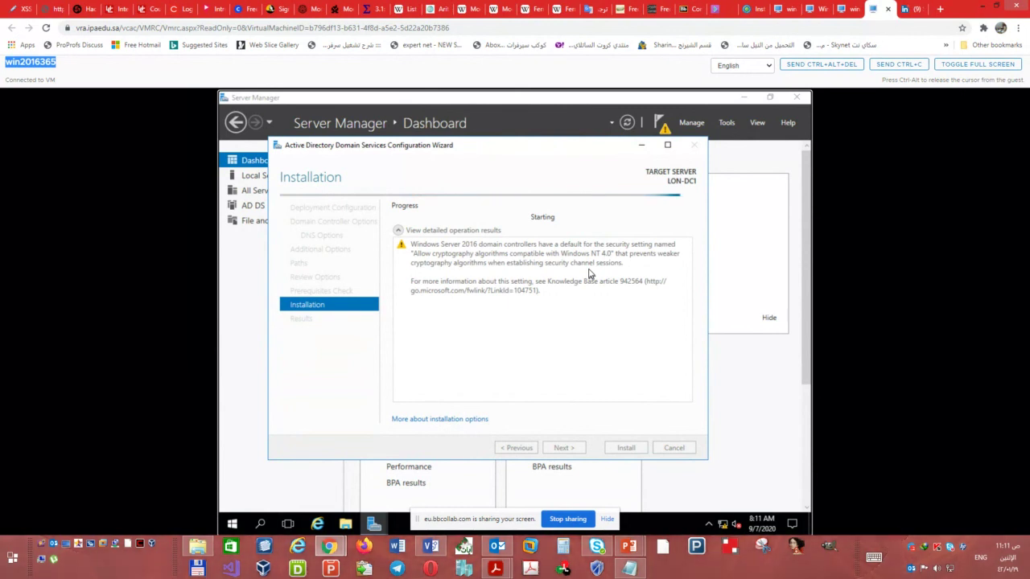
click(232, 524)
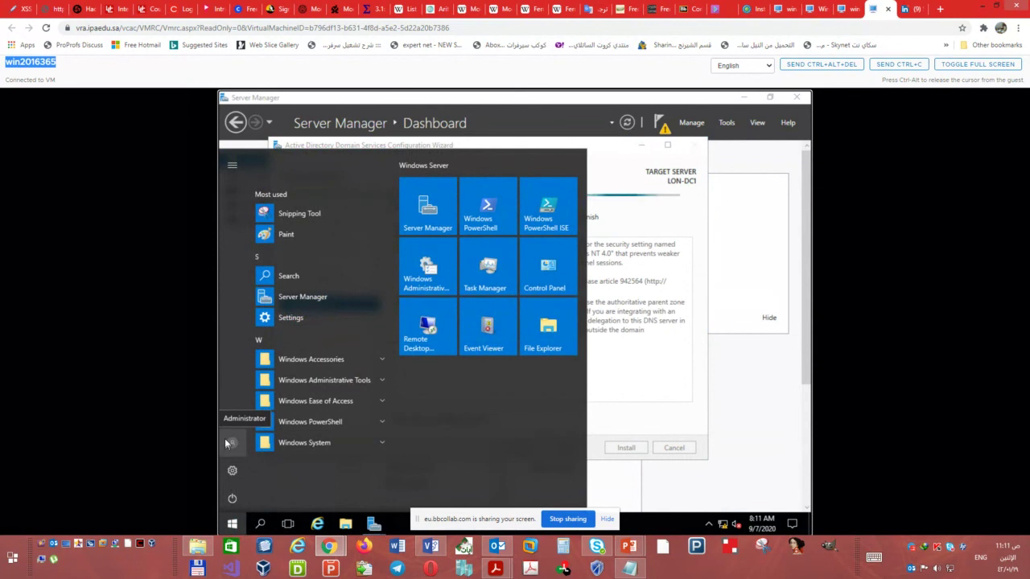
click(698, 281)
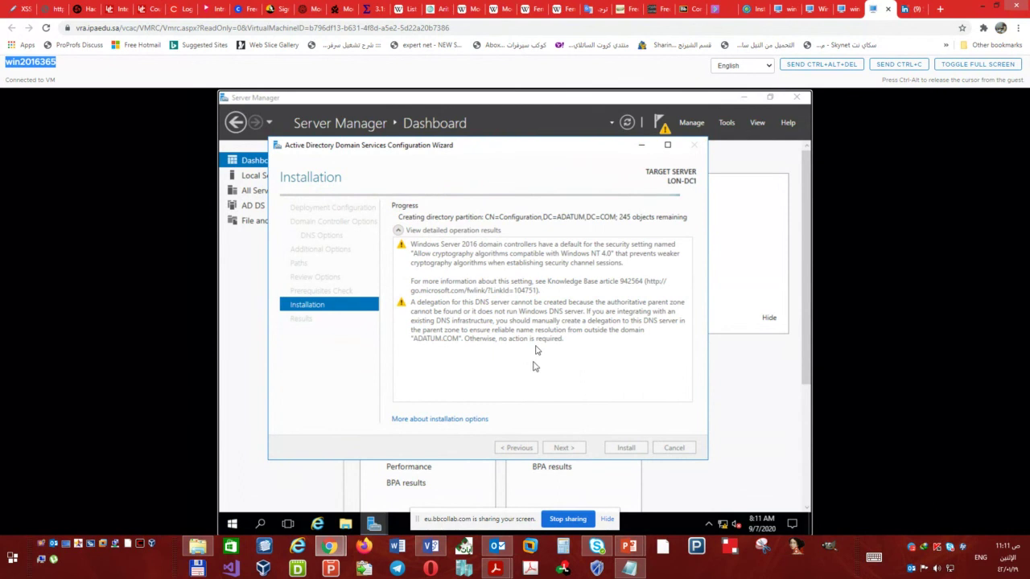
click(720, 9)
- View the Collaborate session attendees list, then return to the VM's installation progress
click(16, 70)
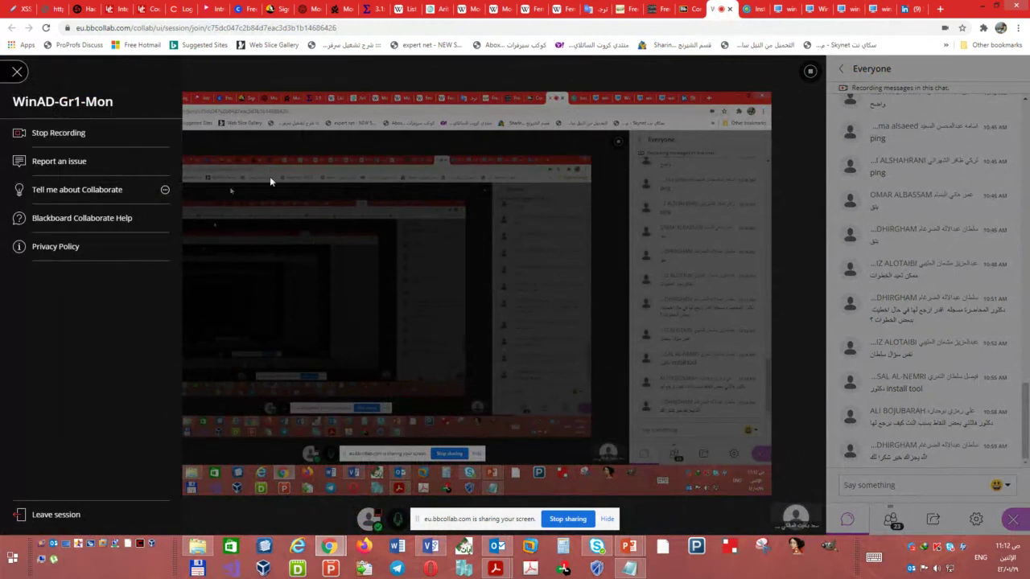
click(421, 269)
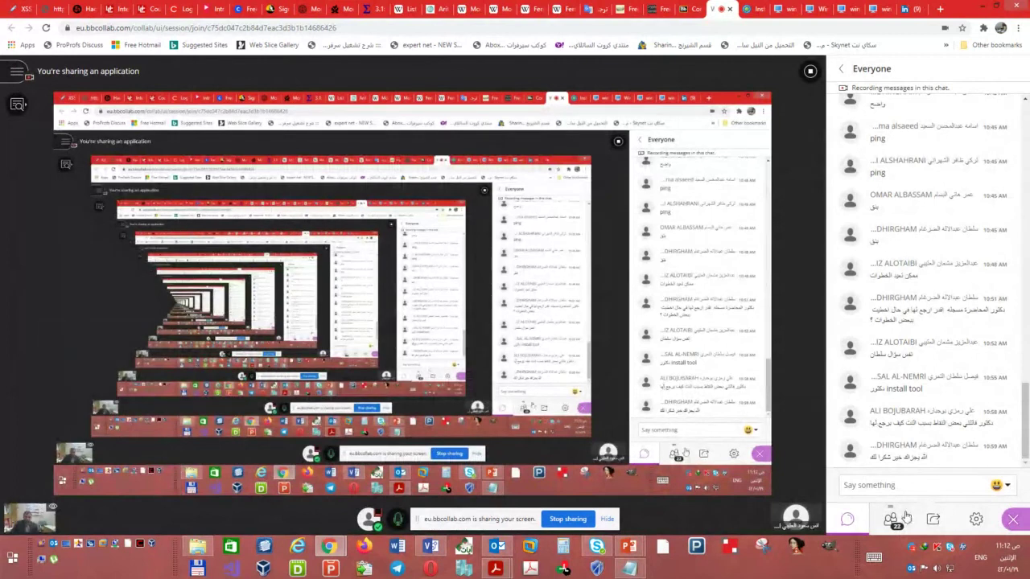
click(893, 522)
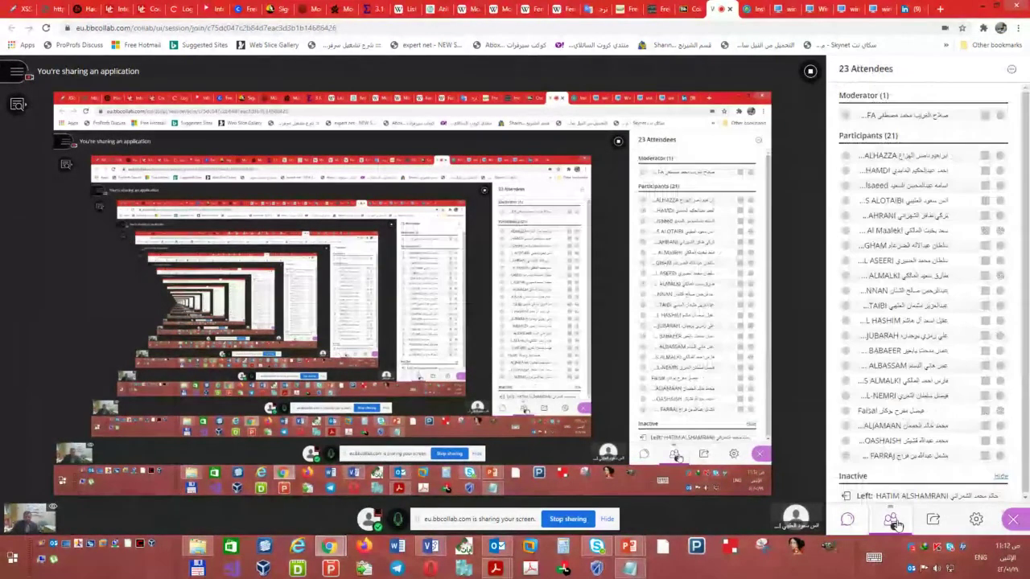
click(883, 8)
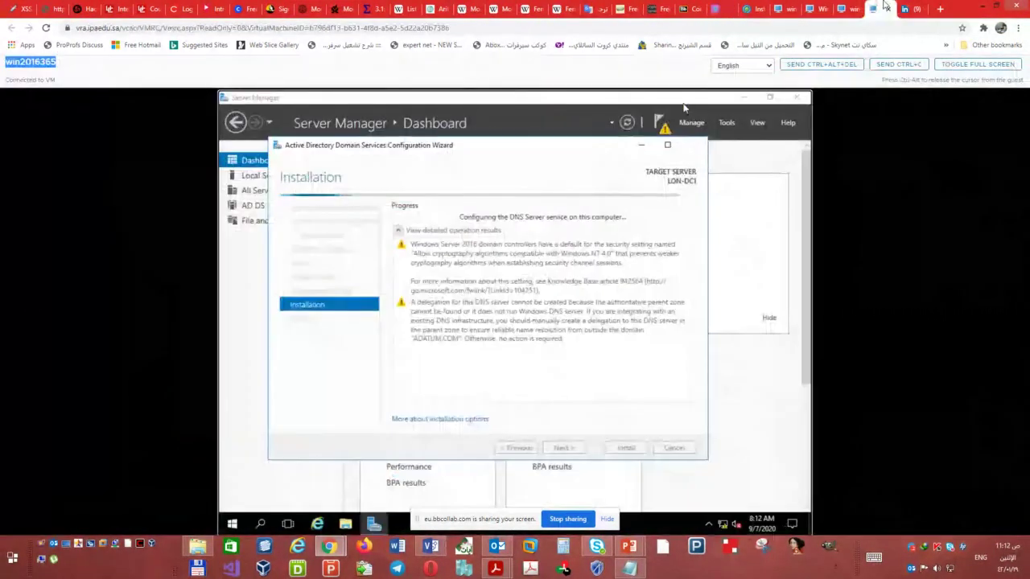